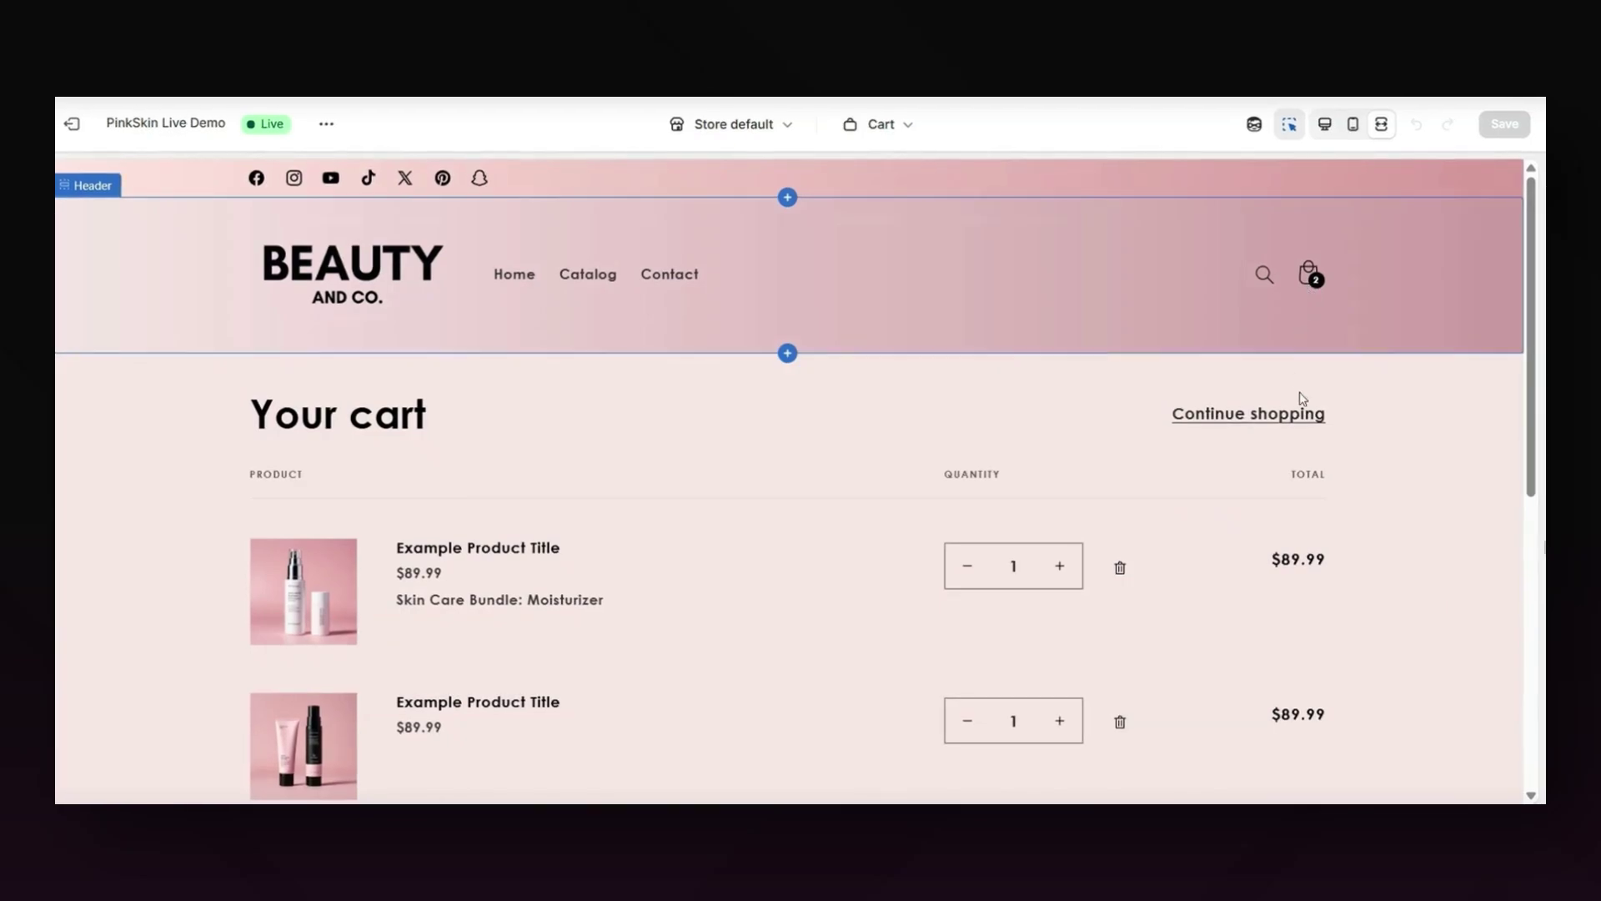
Look through the store's home page preview, from the blog posts and footer up to the header.
click(1276, 413)
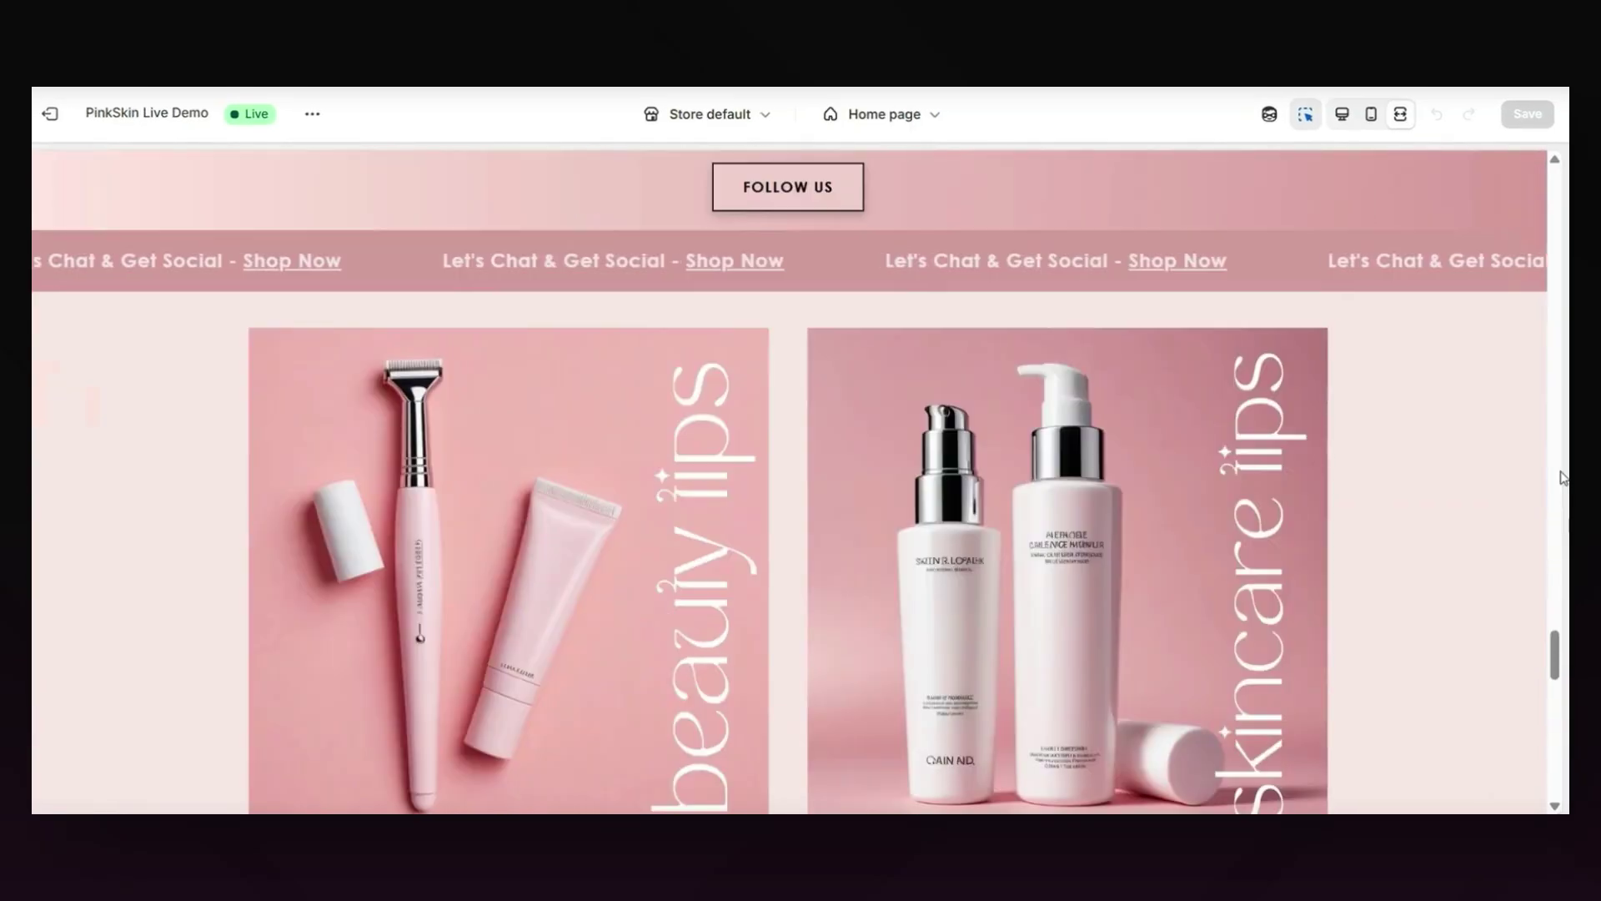
scroll(1539, 476, down, 4)
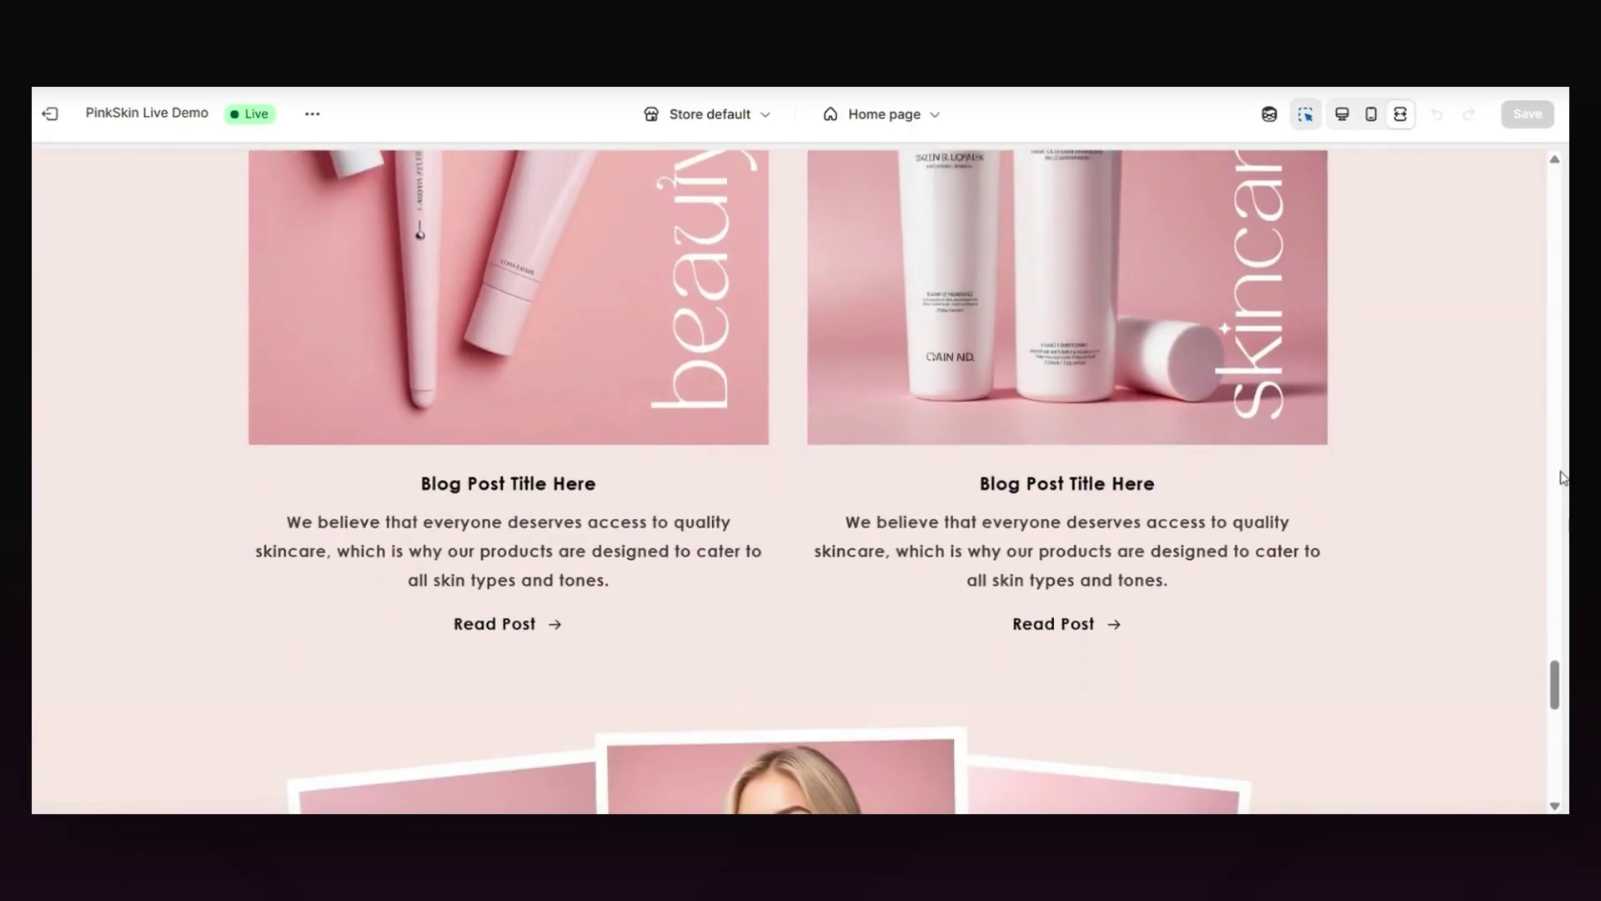
scroll(1562, 477, down, 10)
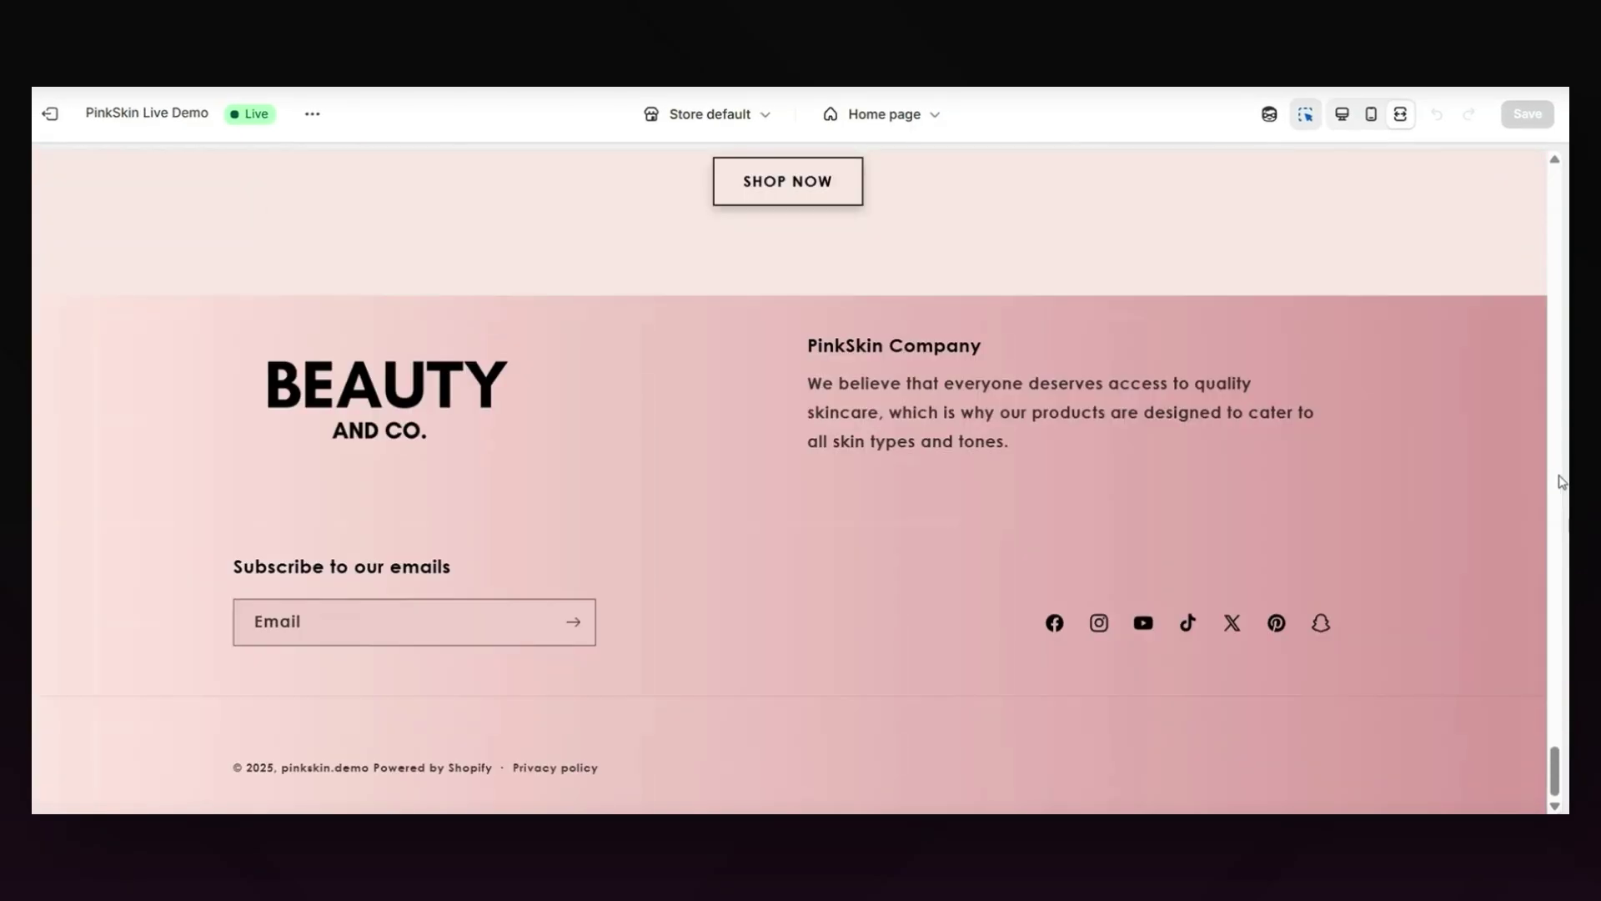
scroll(1562, 482, up, 1)
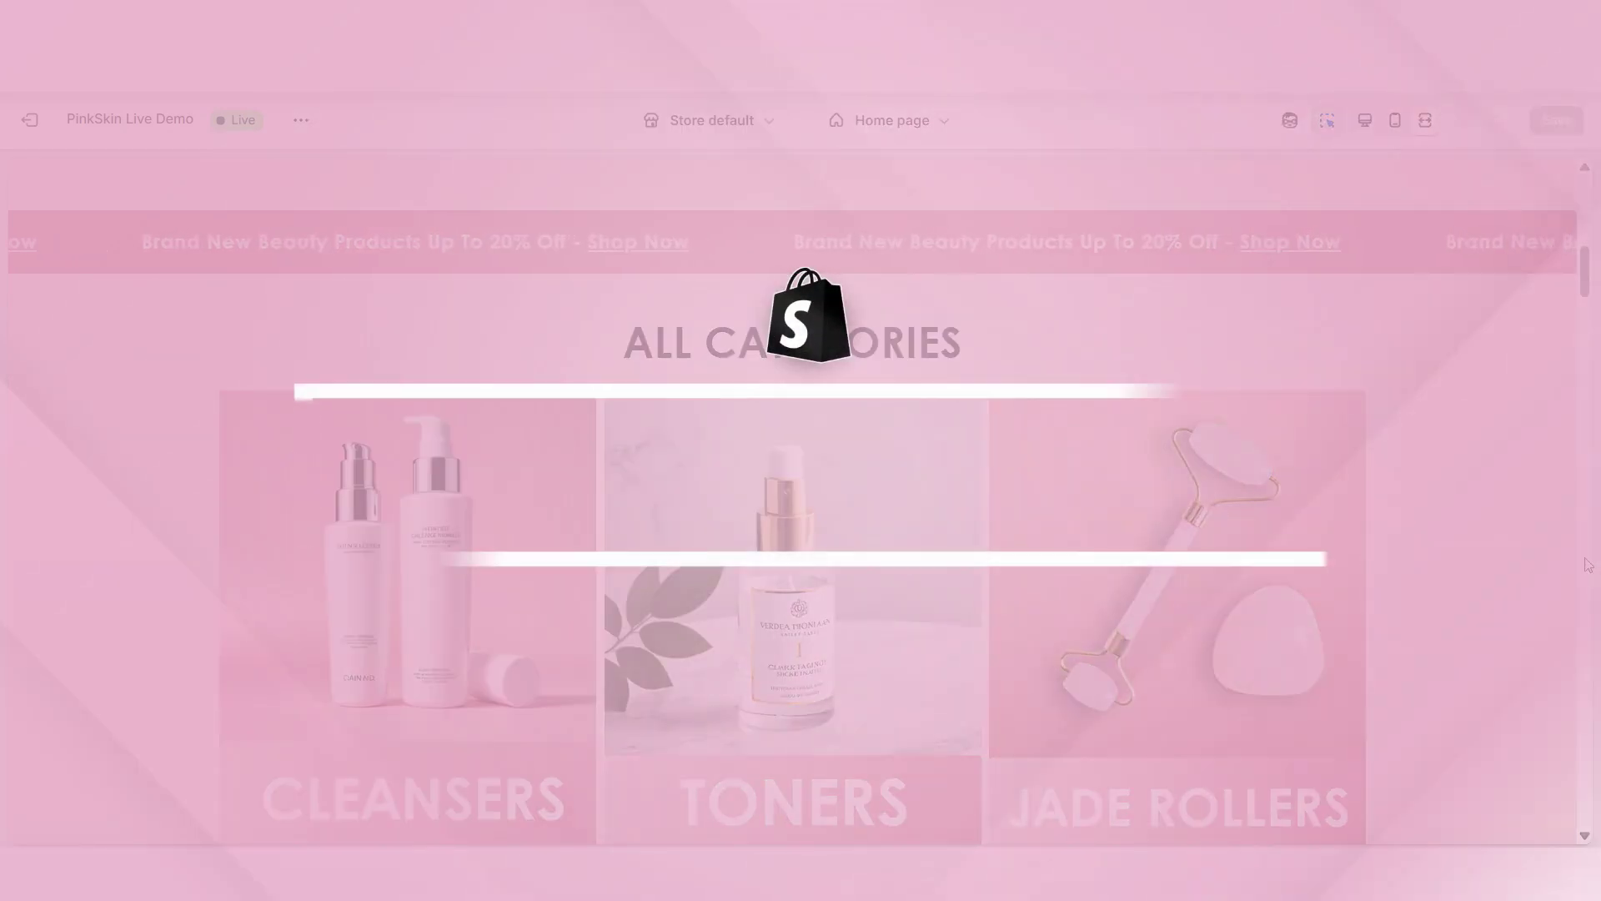
scroll(1588, 565, up, 5)
scroll(1588, 565, up, 2)
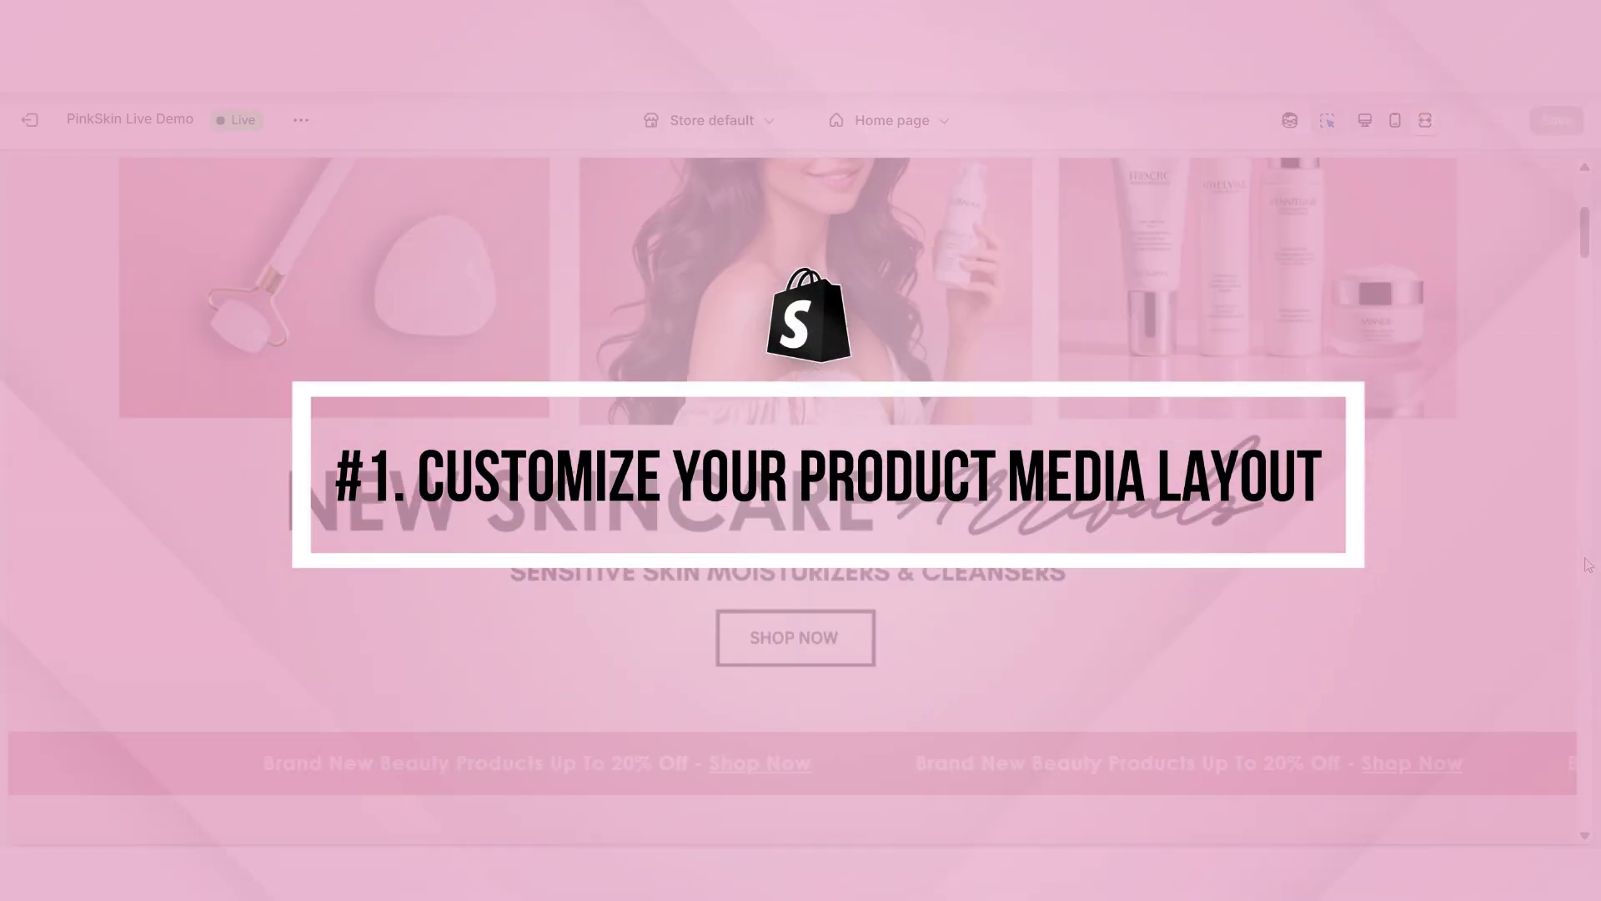
scroll(1588, 565, up, 4)
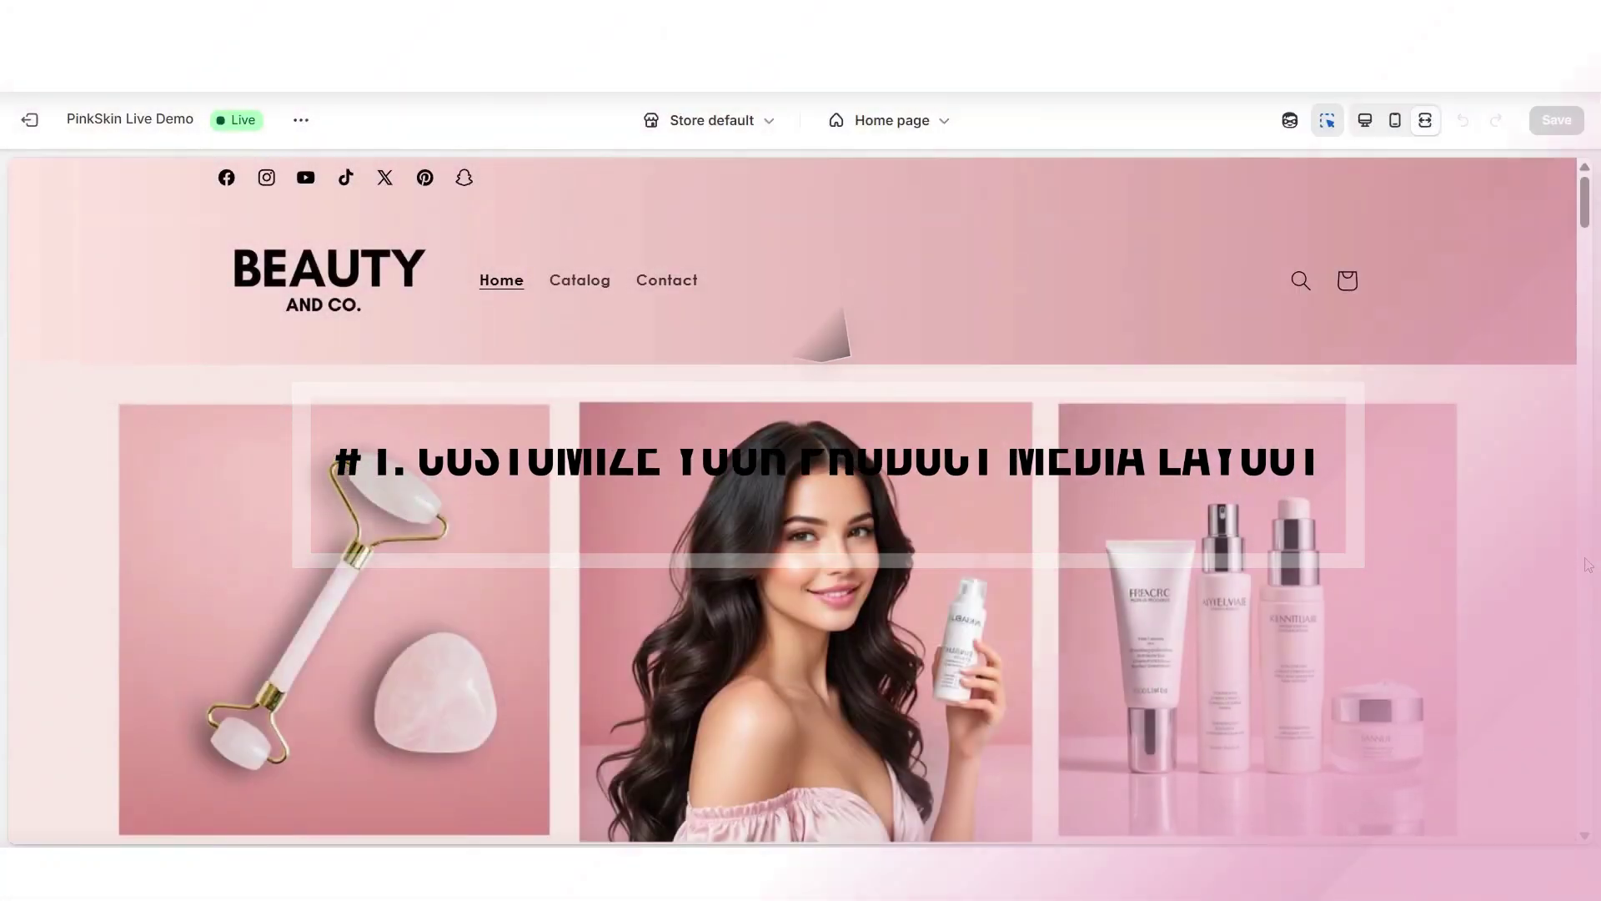
Open the second product from the Catalog page and select its Product information section for editing.
click(583, 282)
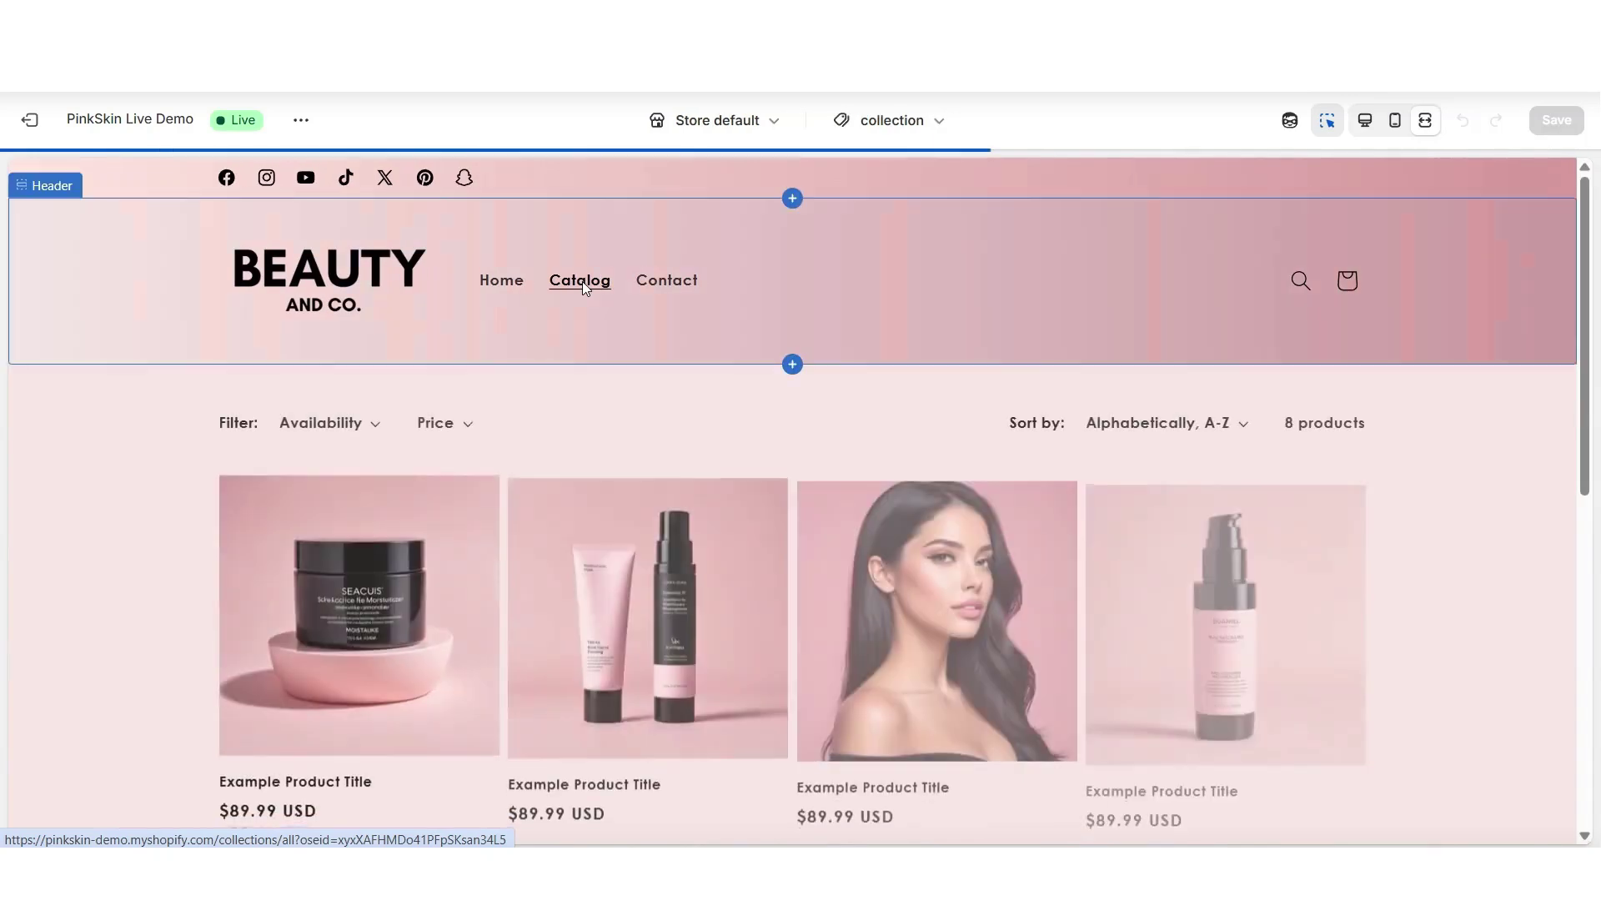
click(728, 582)
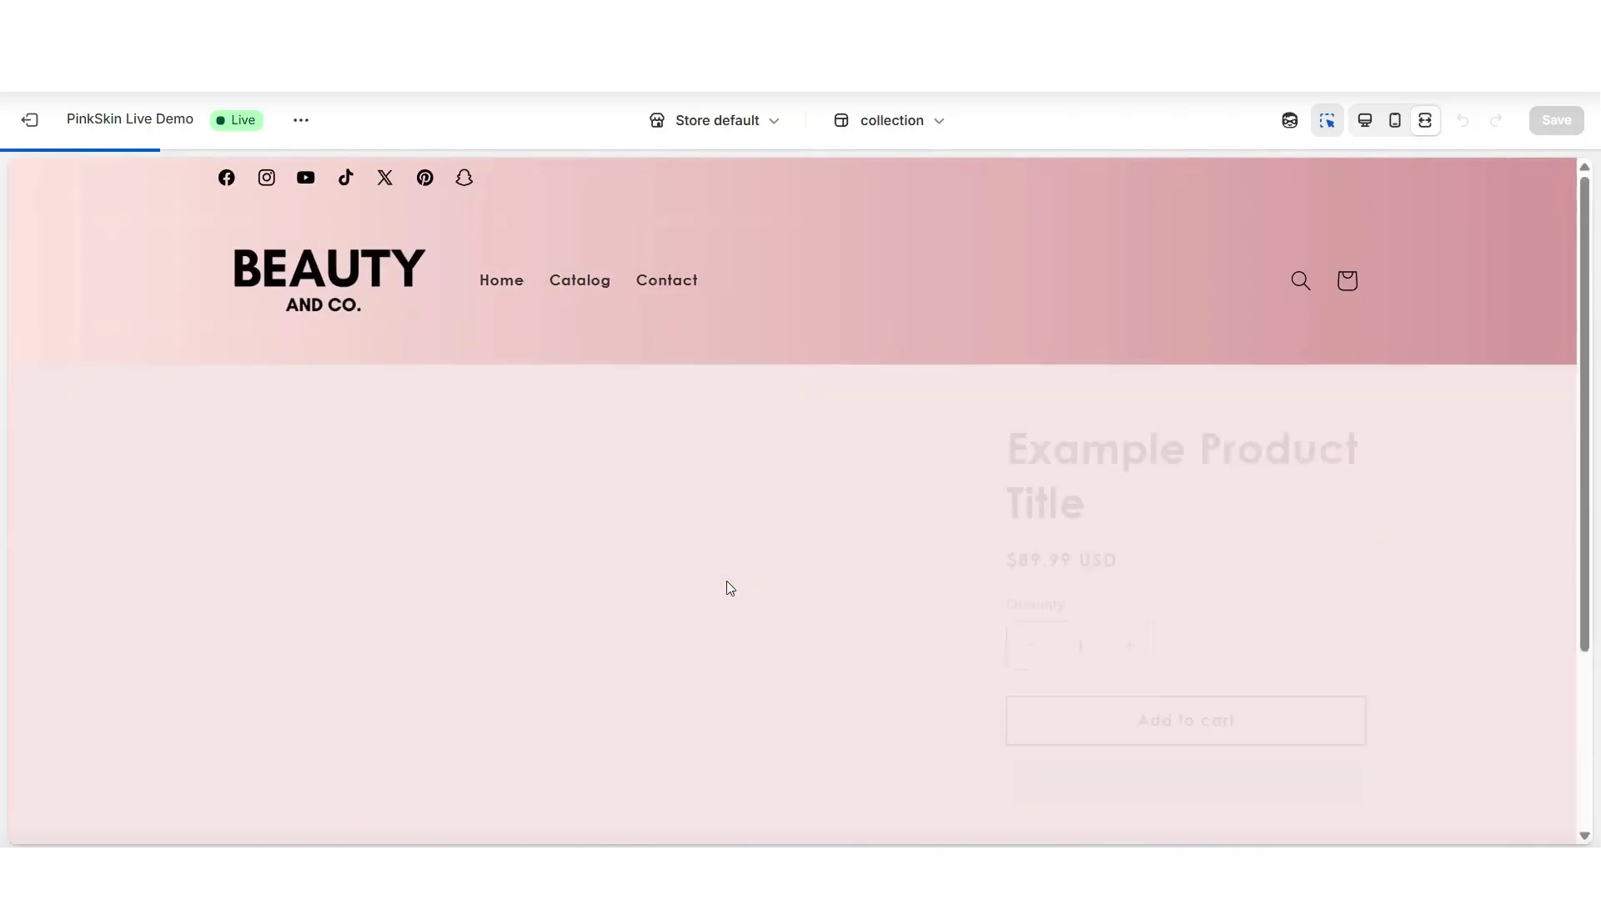
scroll(1591, 472, down, 2)
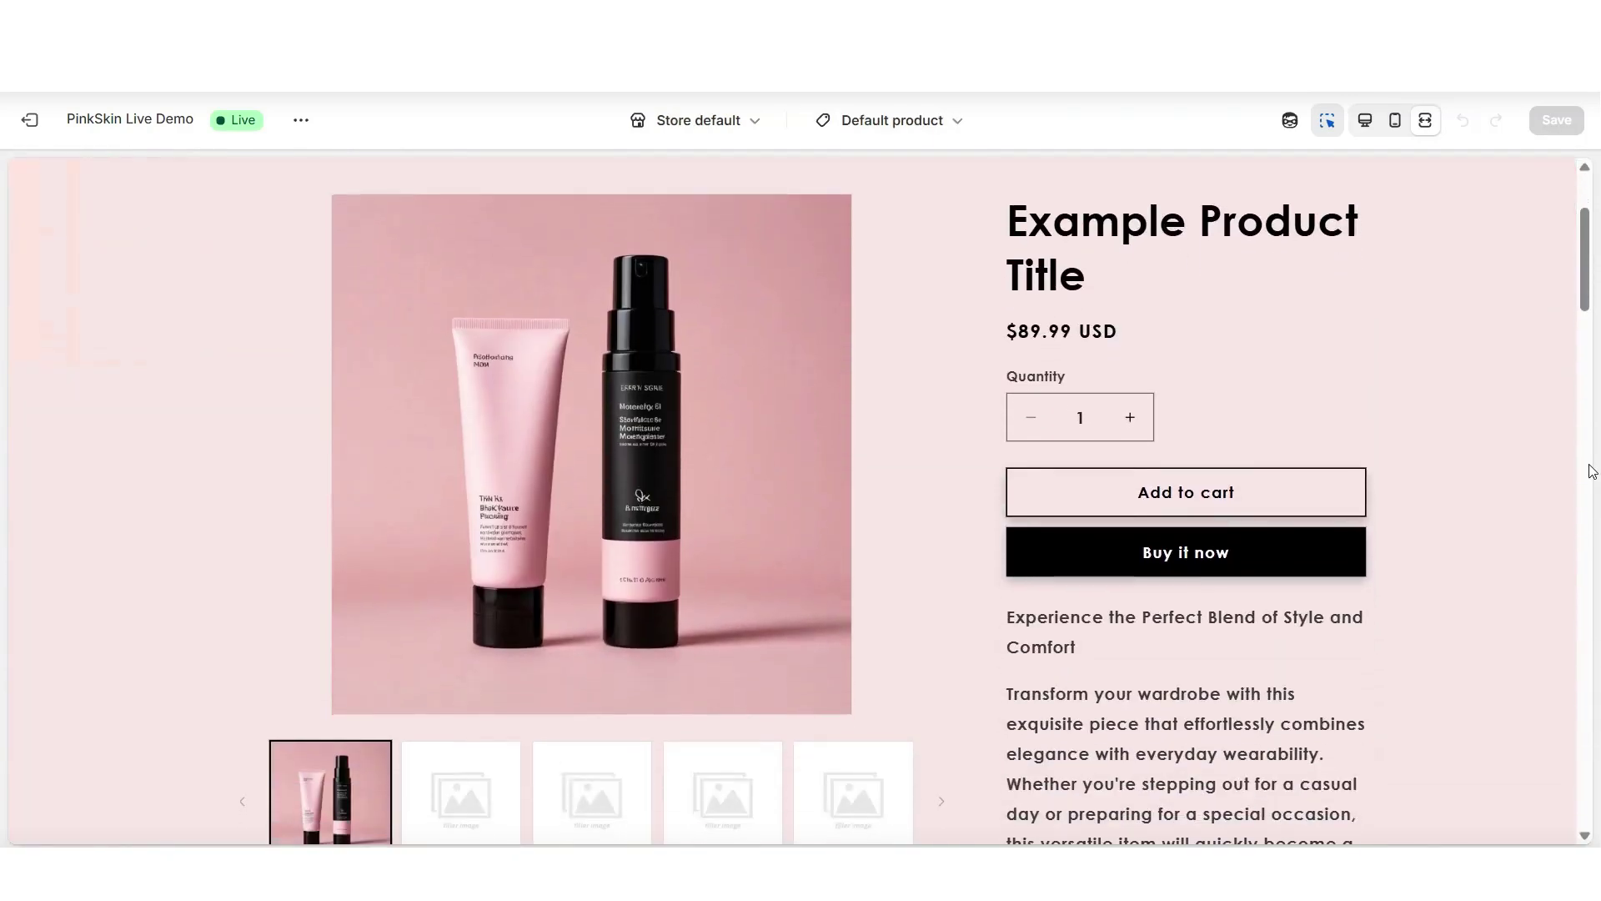
click(1113, 482)
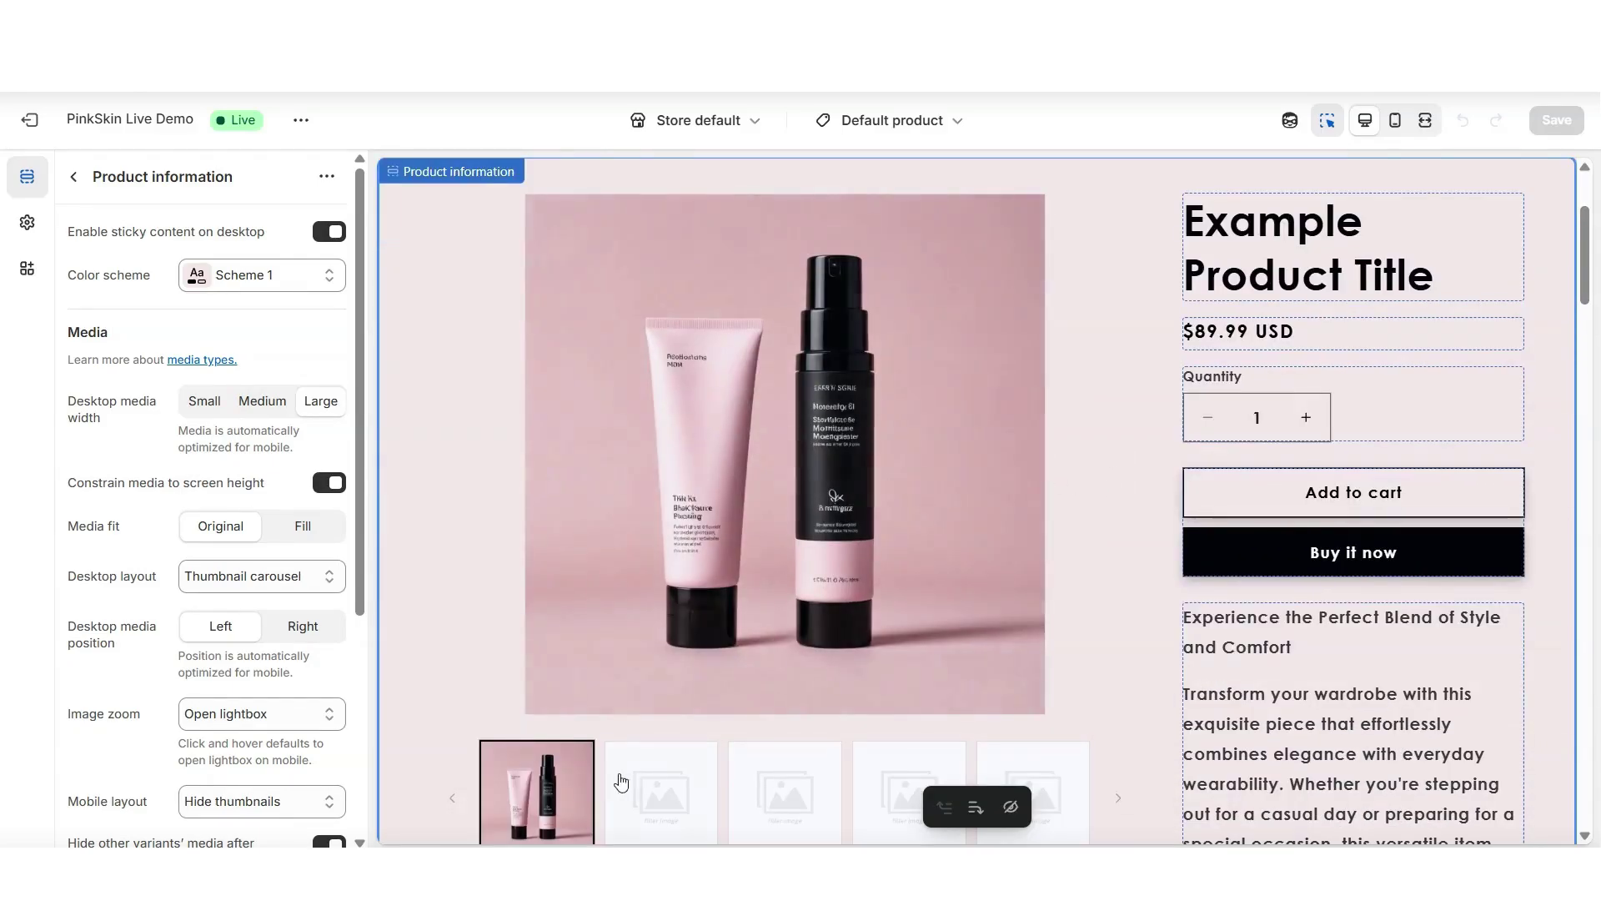
Check the product's thumbnail carousel in the desktop, full-width and mobile previews.
click(664, 785)
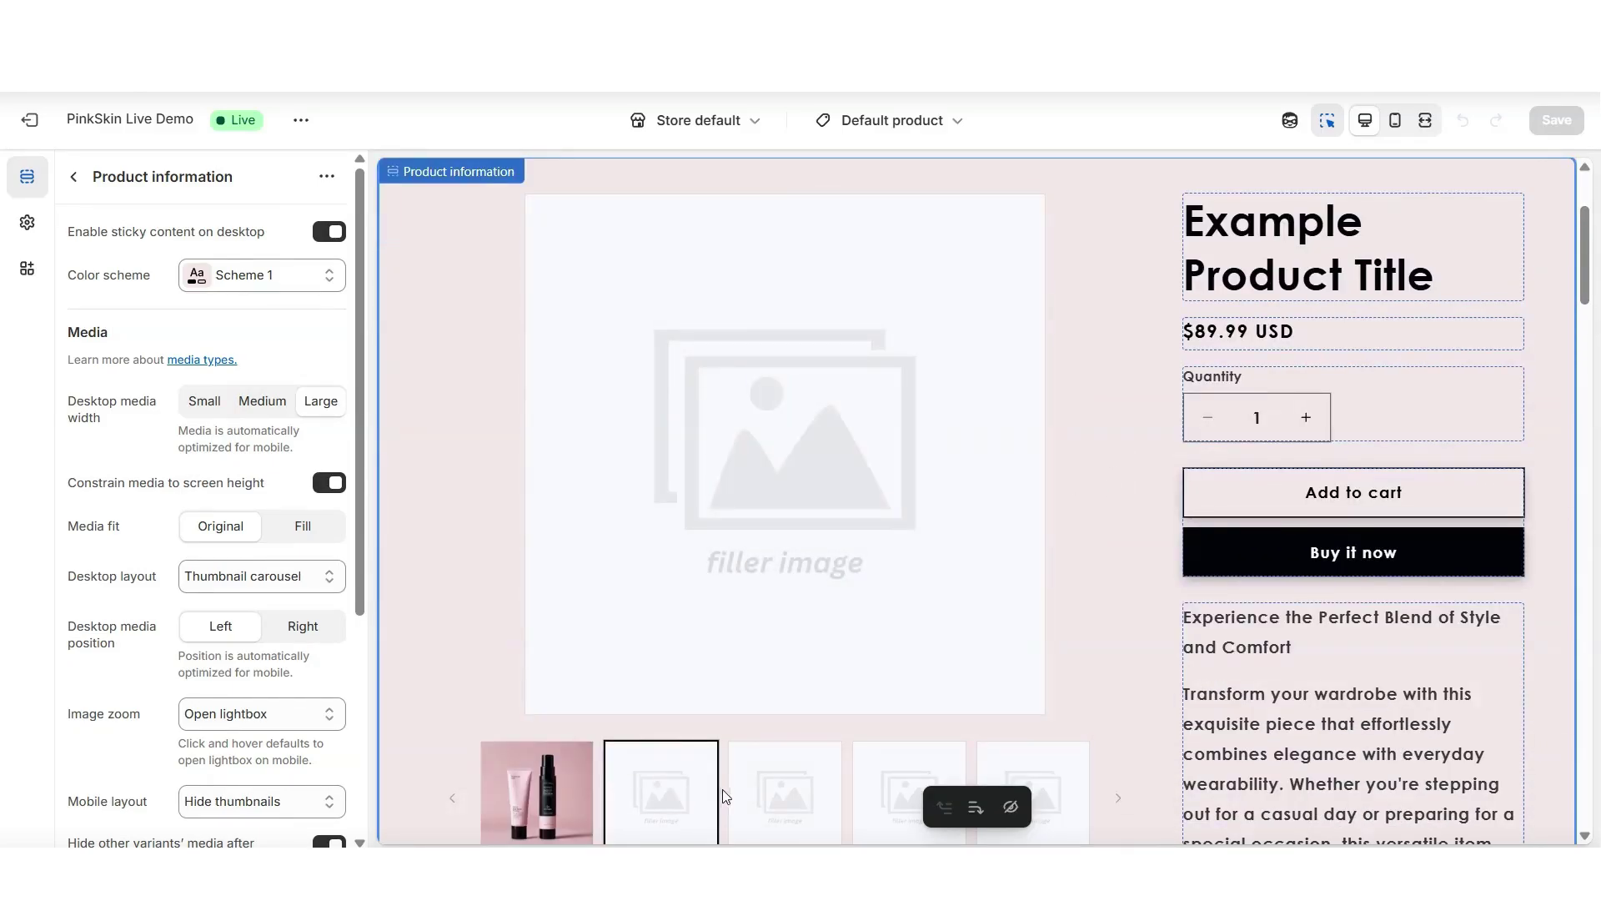
click(755, 792)
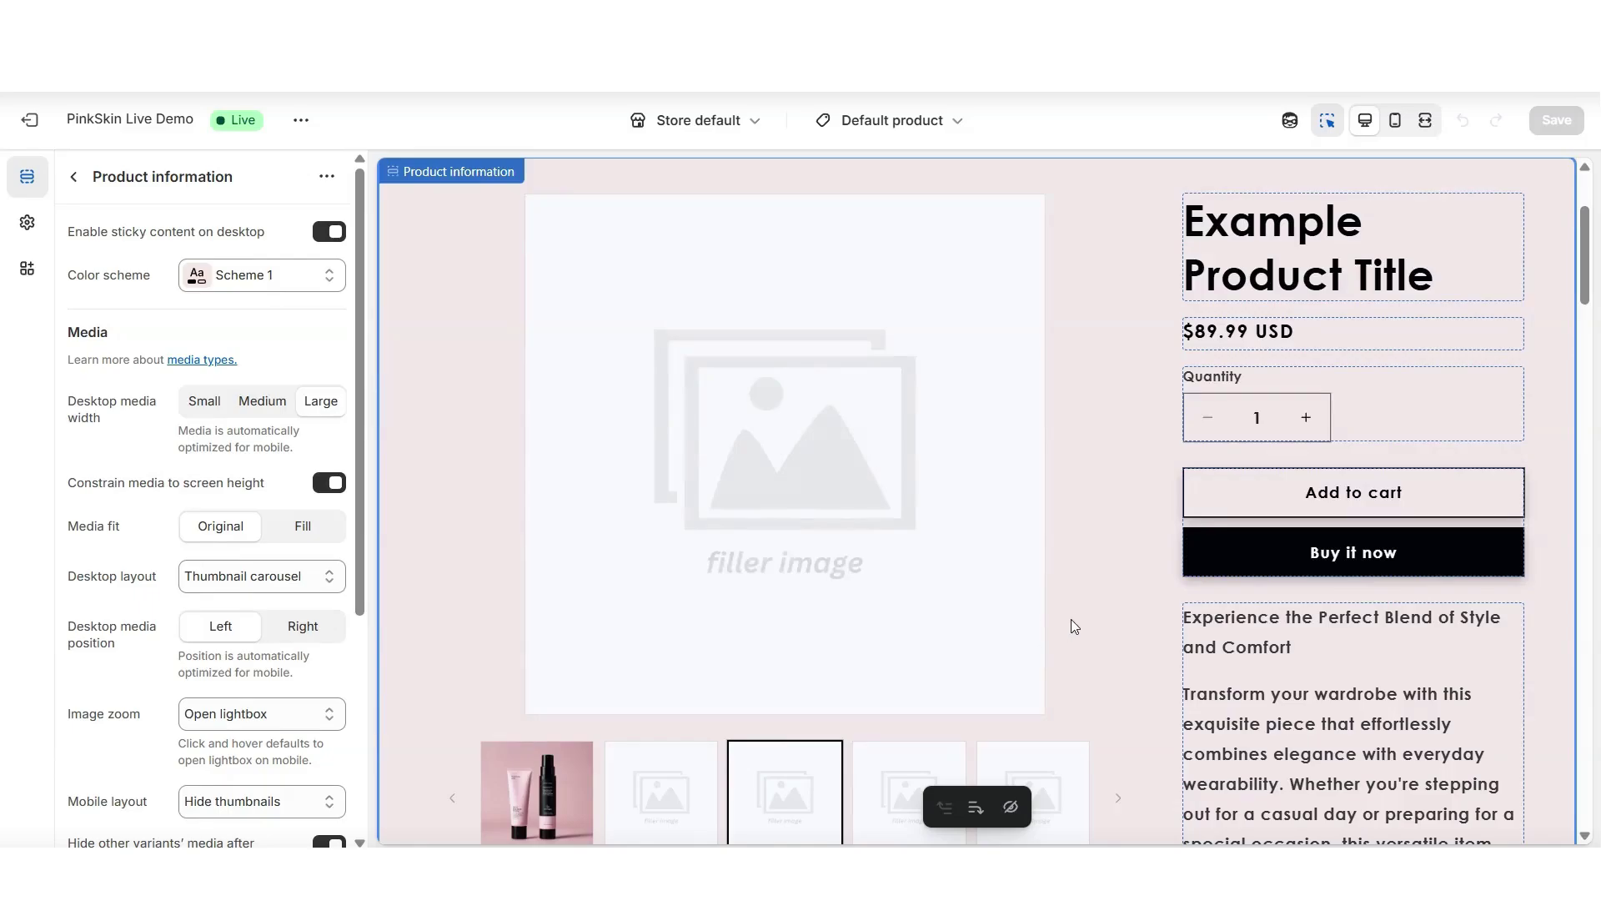
key(ctrl+shift+f)
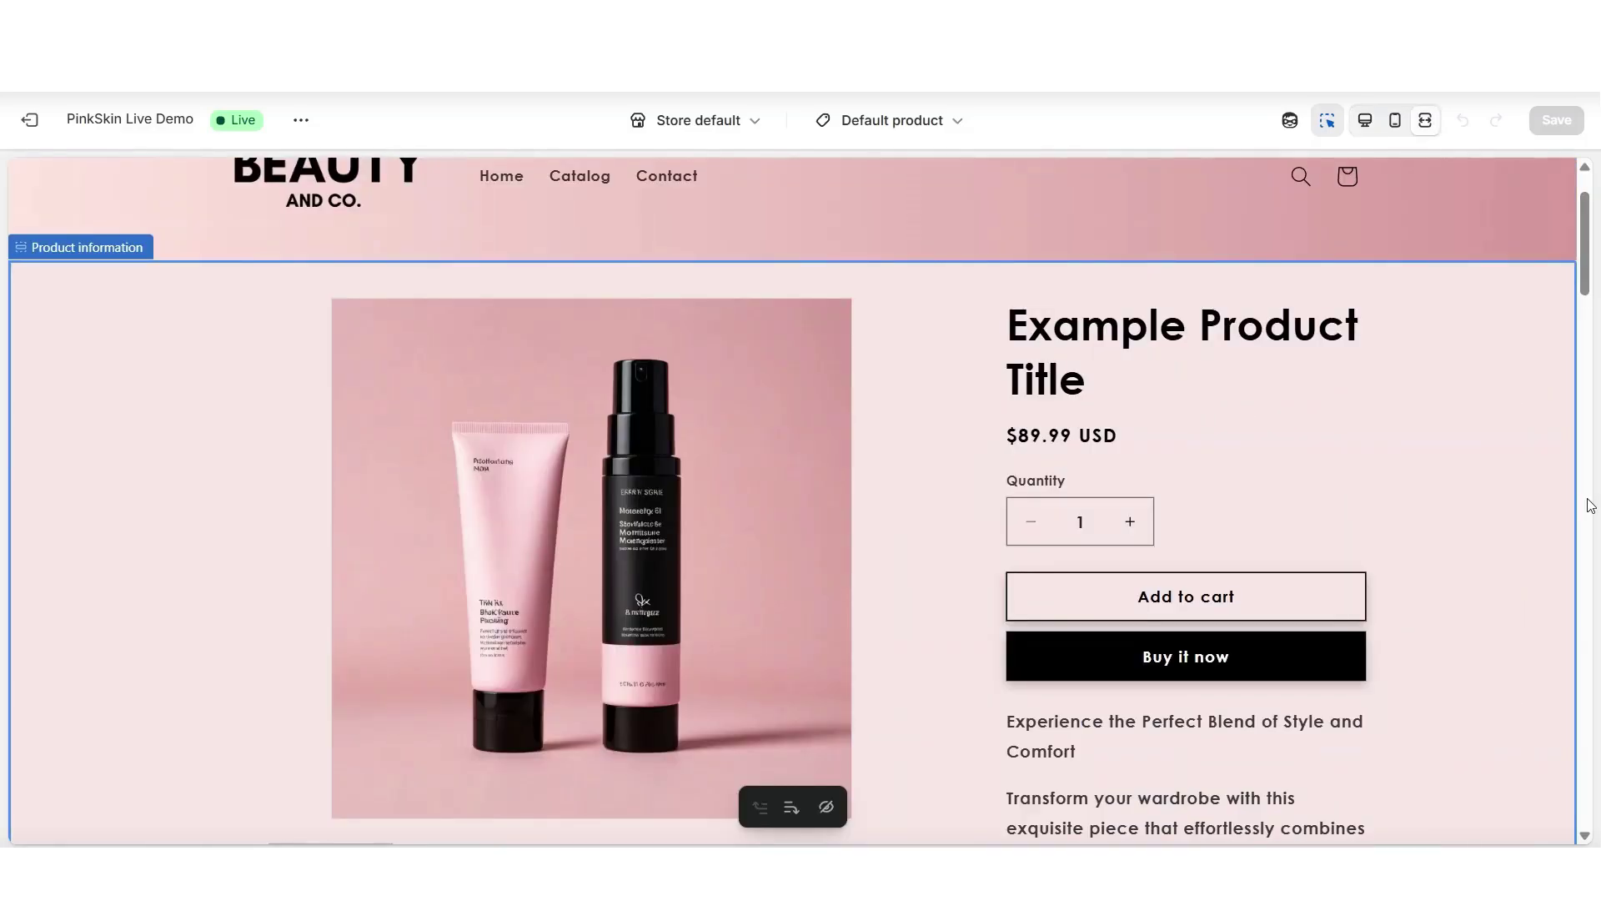
scroll(1591, 505, down, 10)
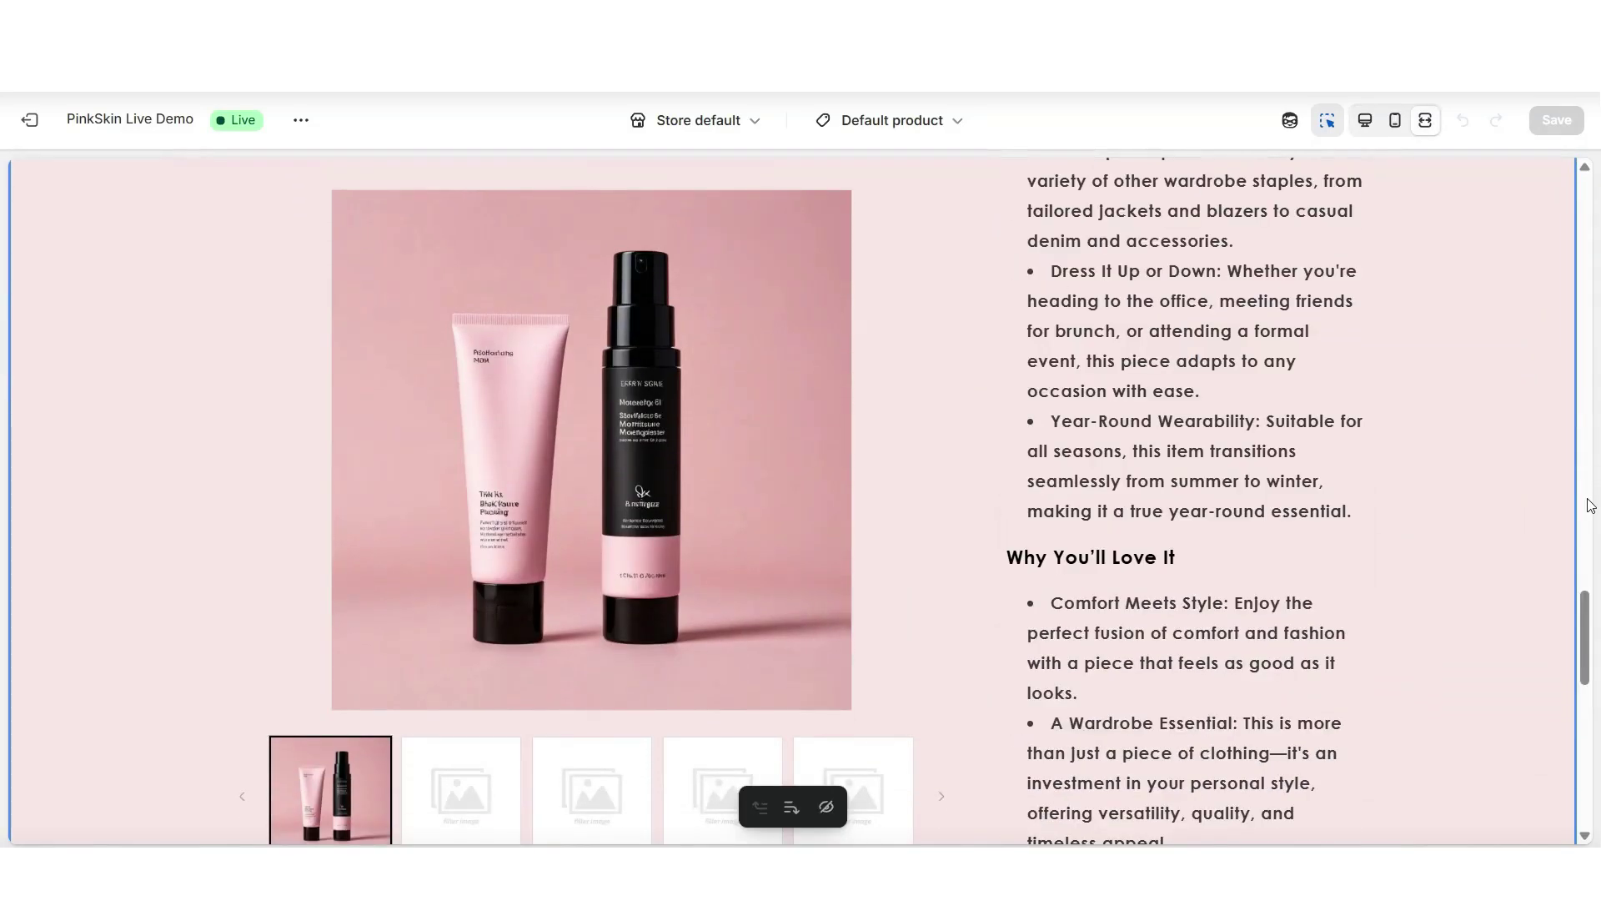
scroll(1591, 505, down, 5)
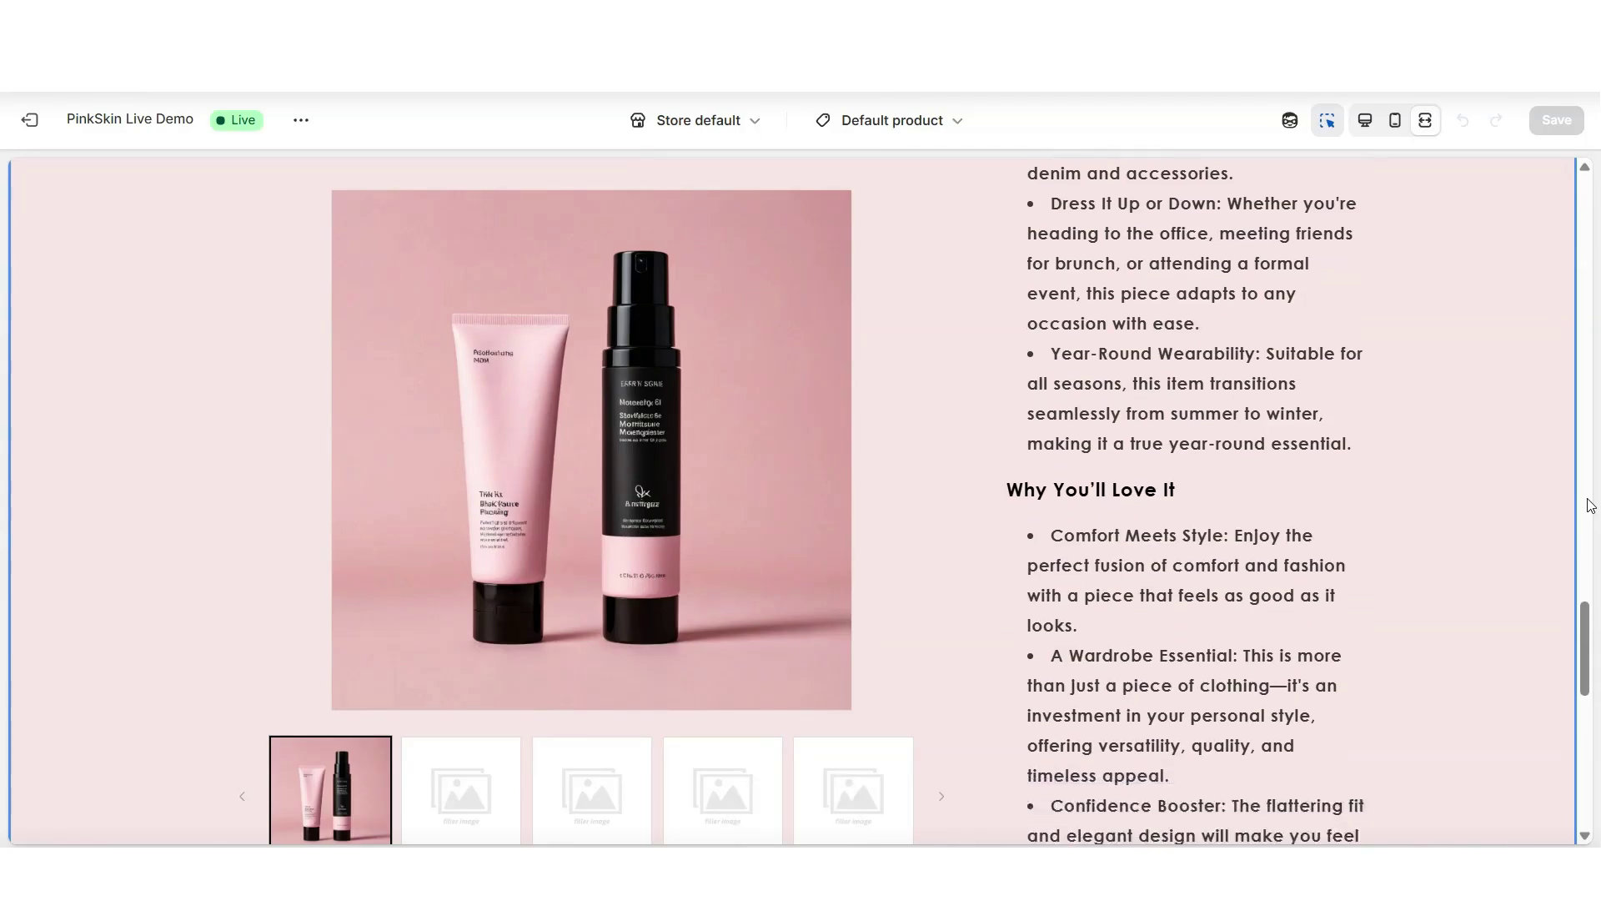
key(ctrl+shift+m)
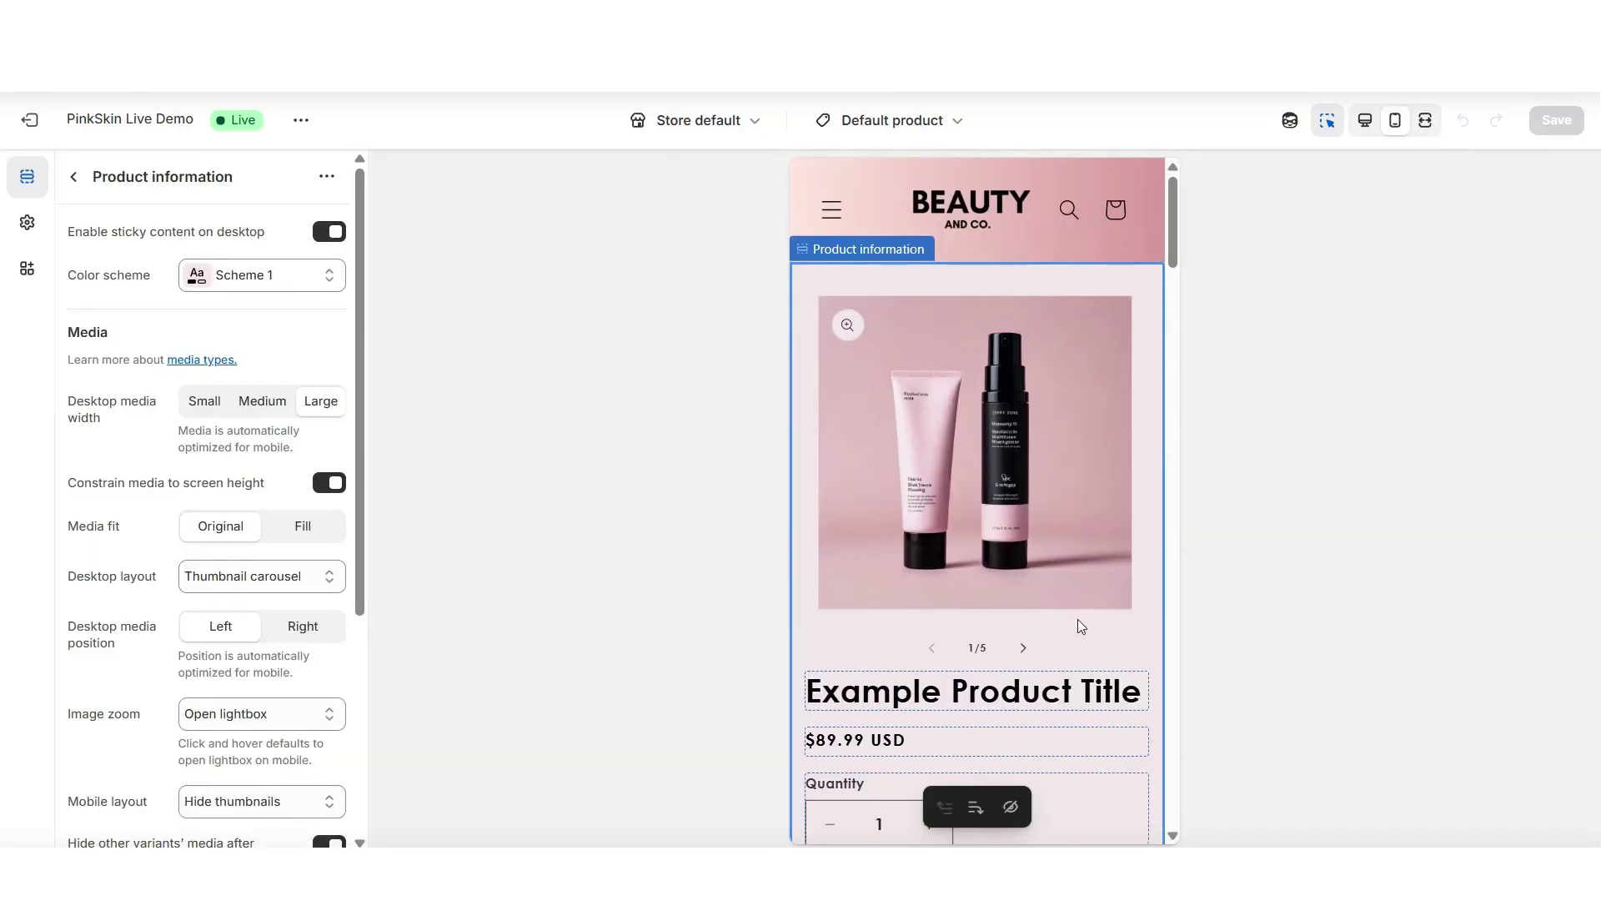
Examine the stacked product media layout alongside the product description in the full-width preview.
key(ctrl+shift+f)
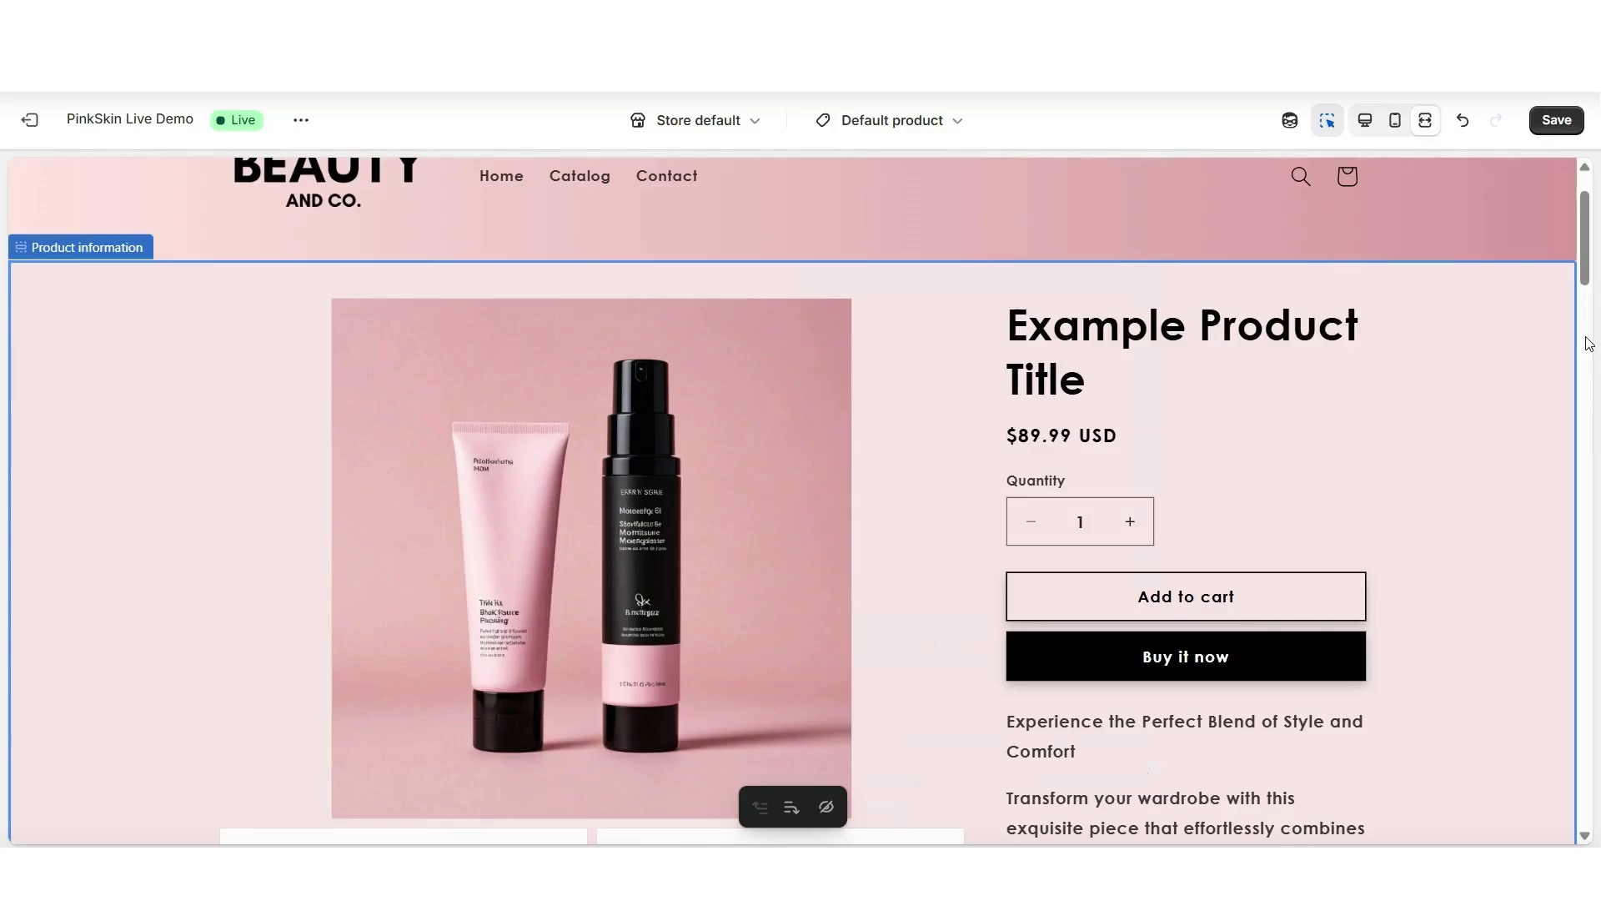
scroll(855, 390, down, 10)
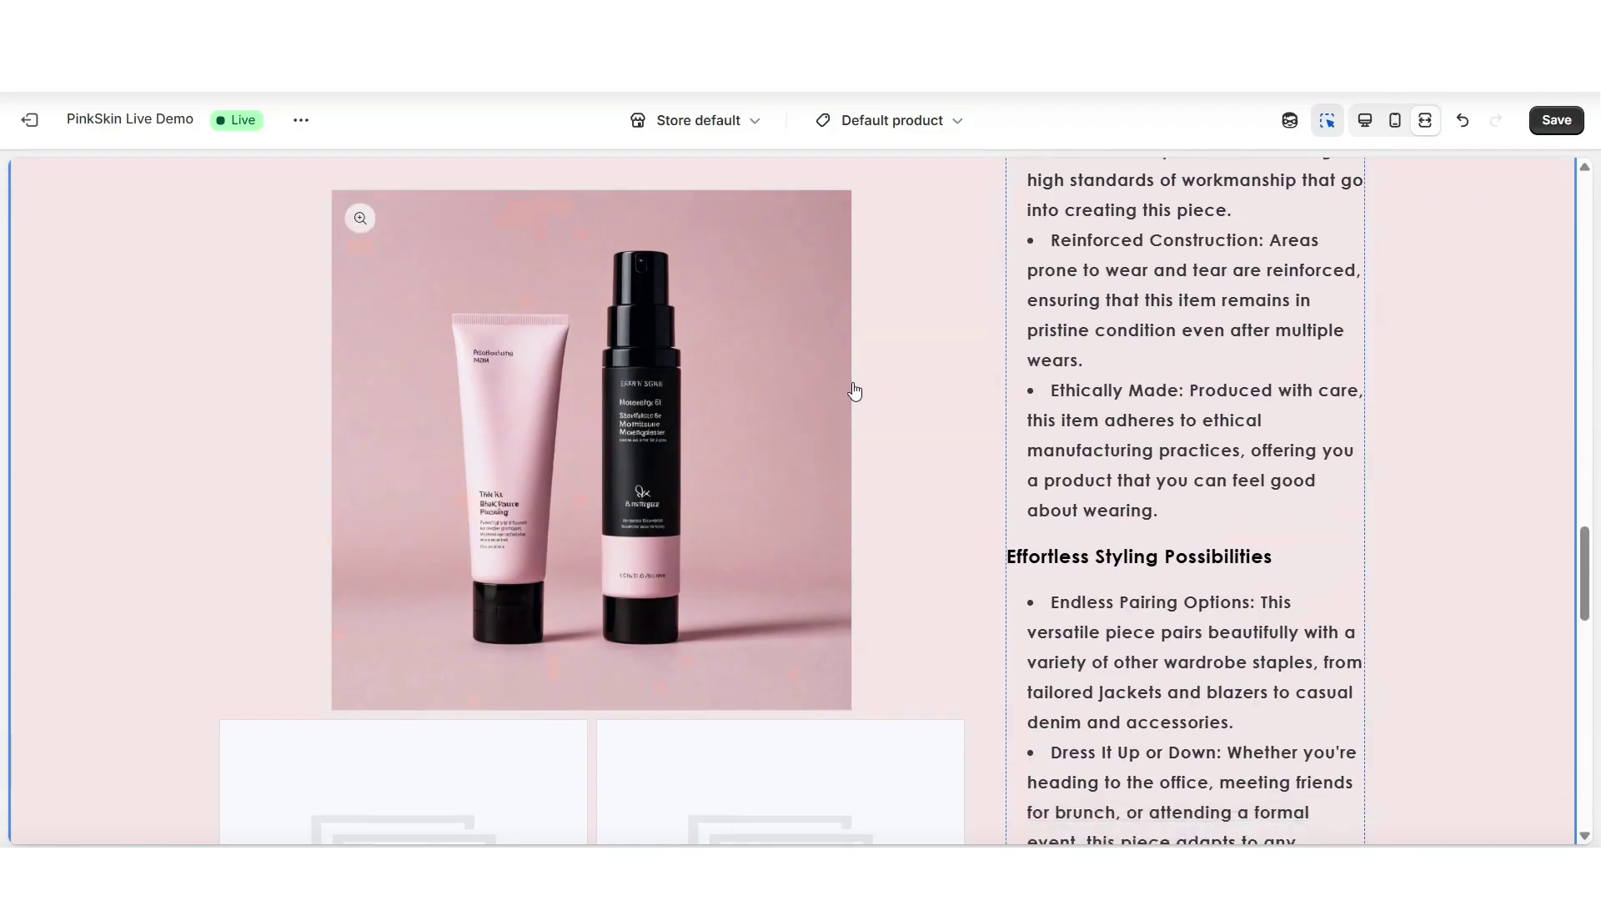
scroll(869, 382, down, 5)
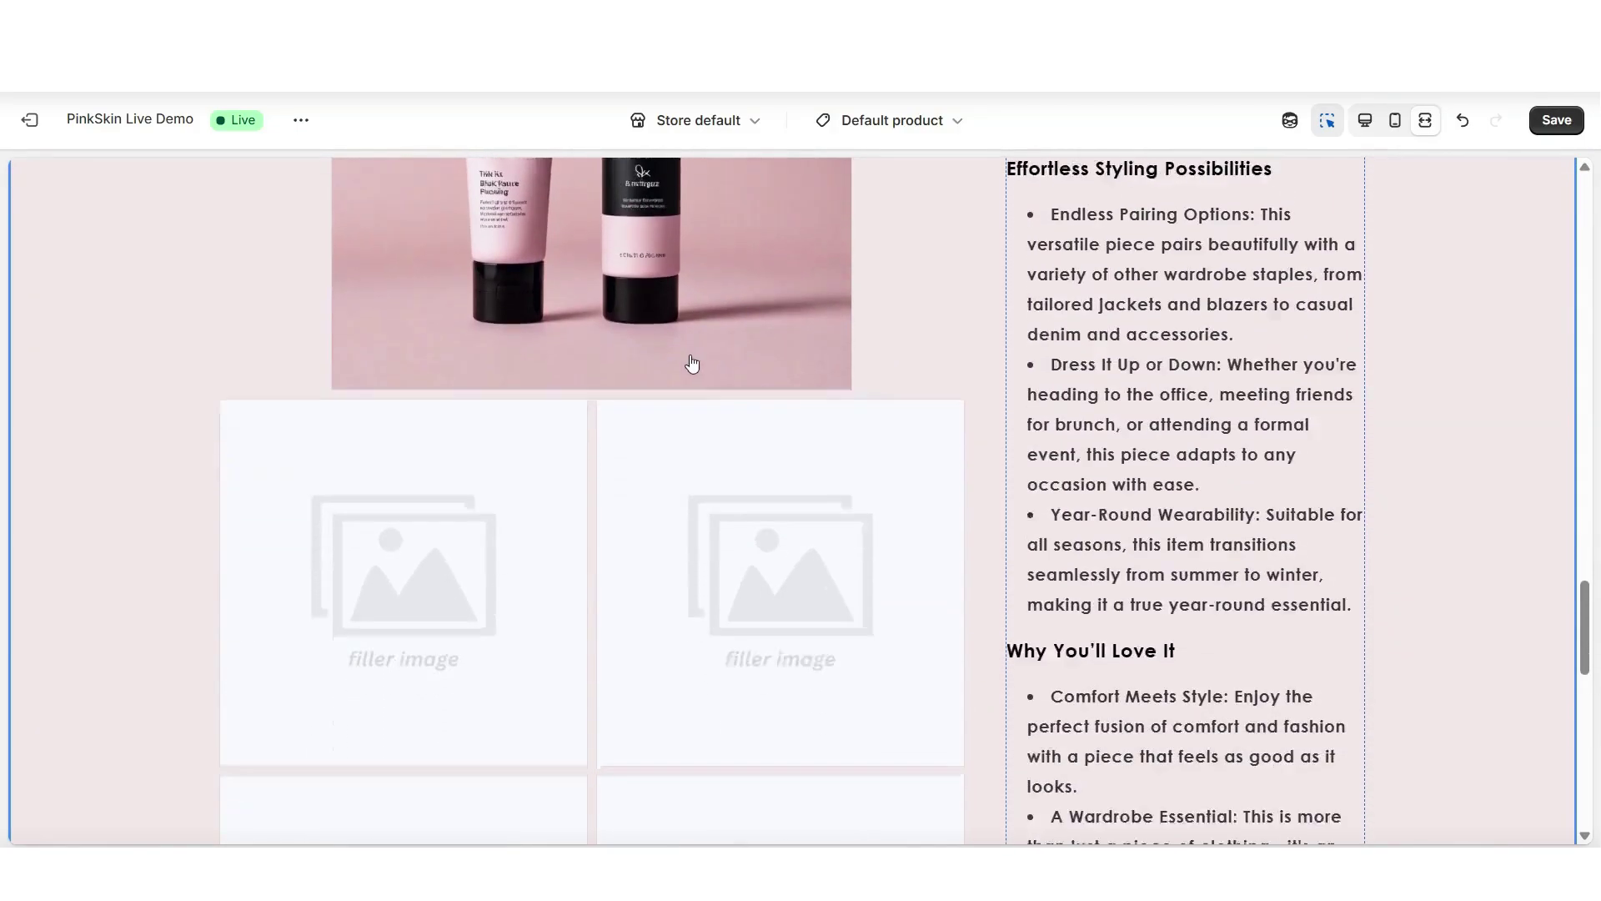
scroll(493, 433, down, 5)
scroll(770, 443, up, 10)
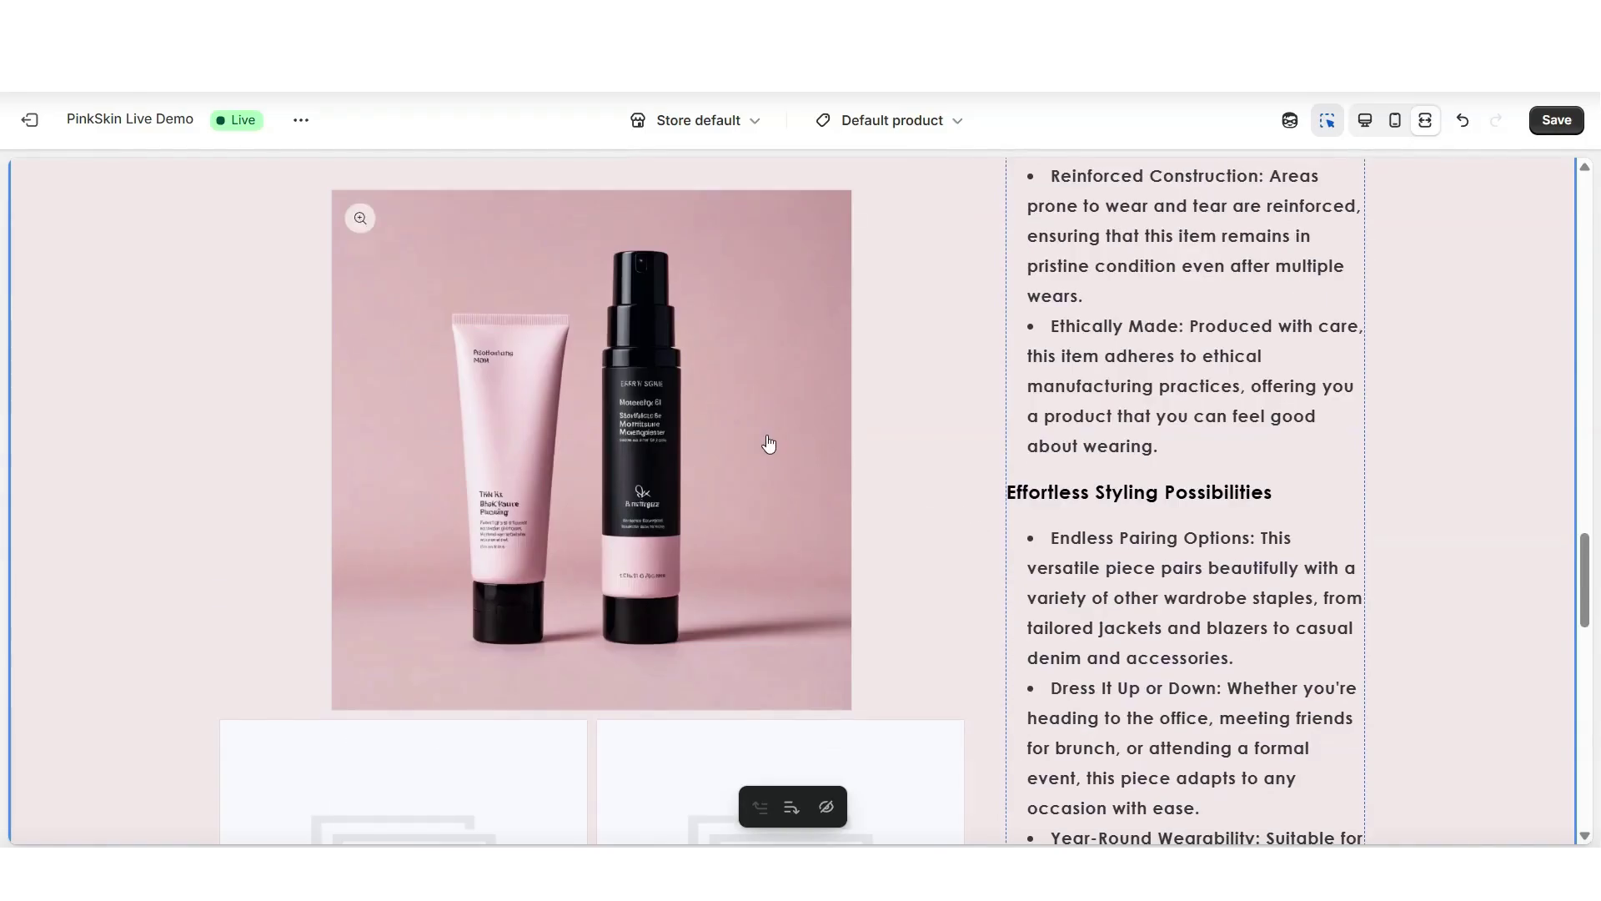
scroll(766, 409, down, 1)
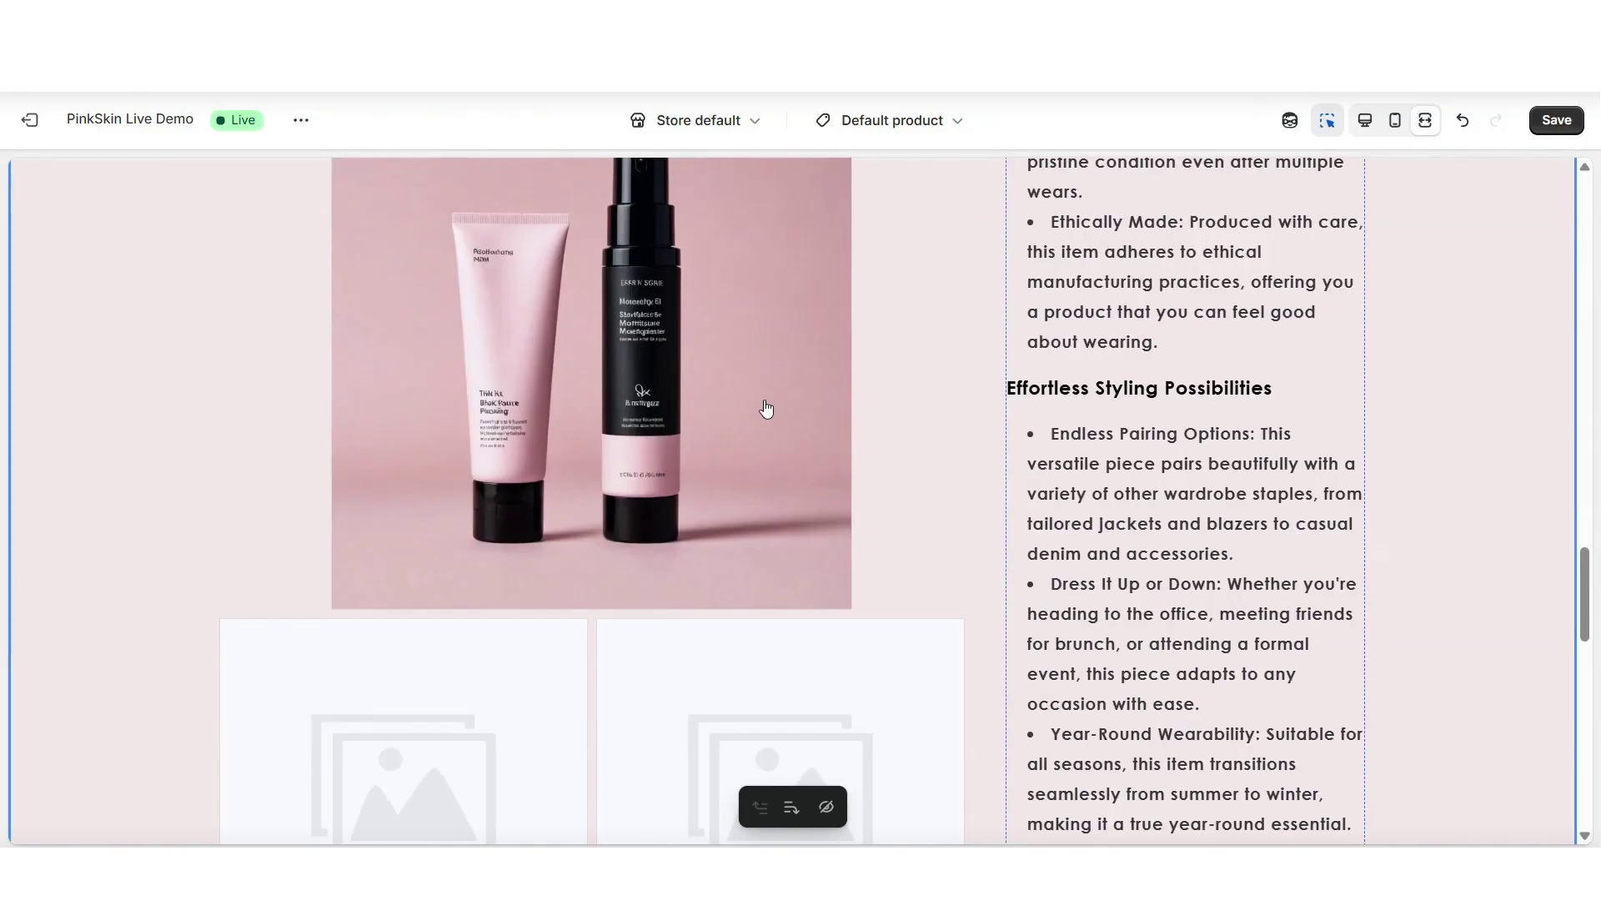
scroll(767, 408, down, 3)
scroll(851, 500, down, 2)
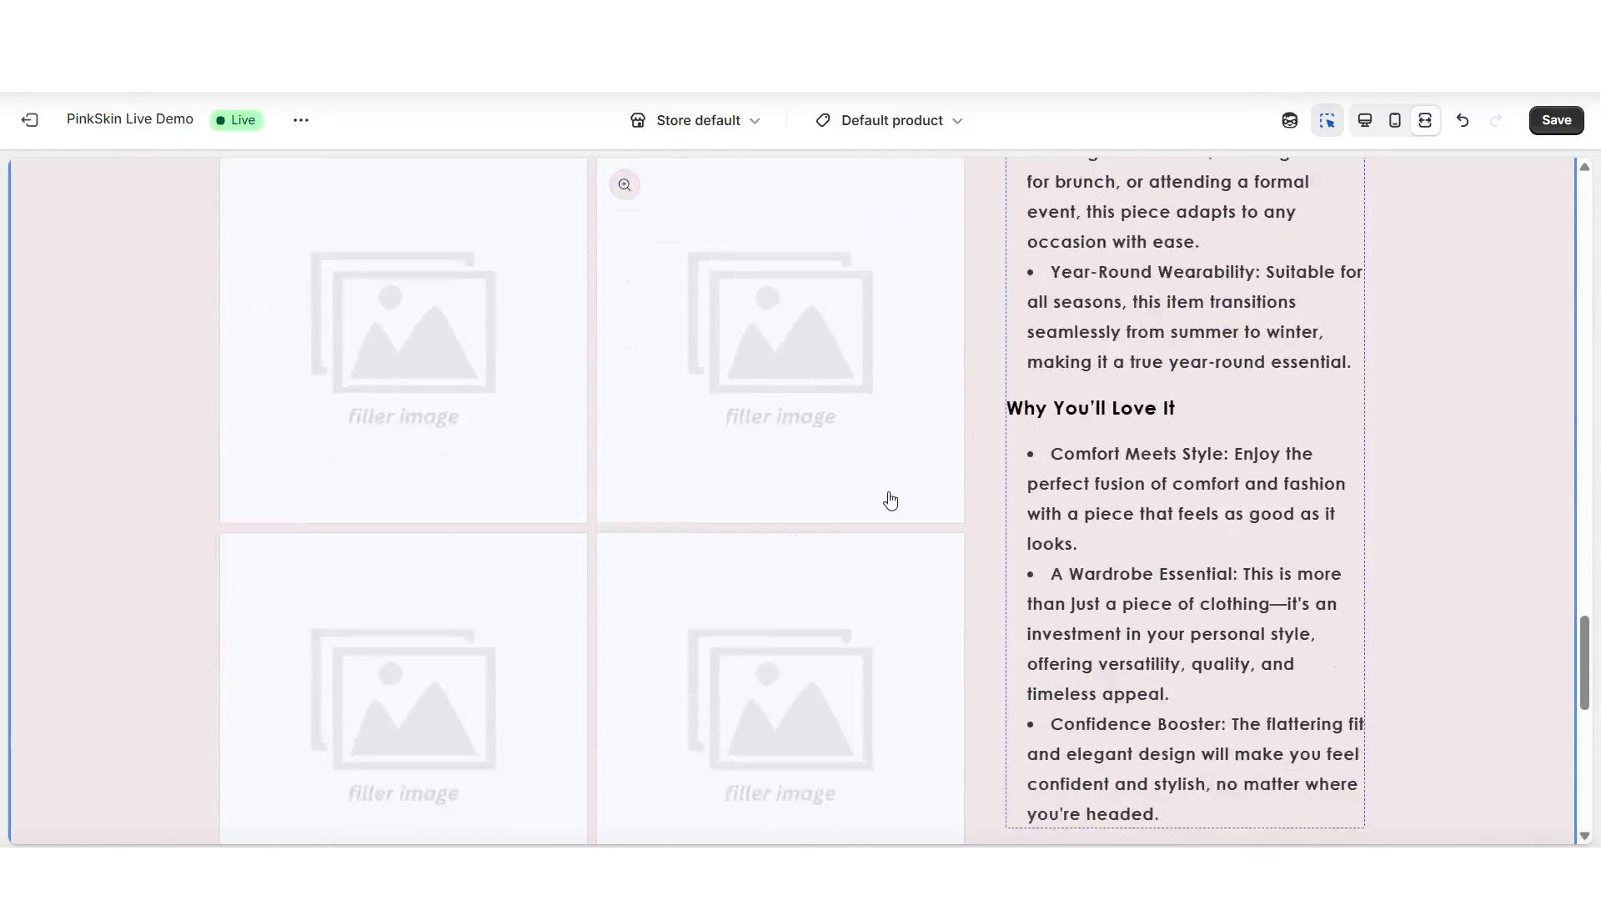
scroll(897, 525, down, 2)
scroll(1526, 539, up, 8)
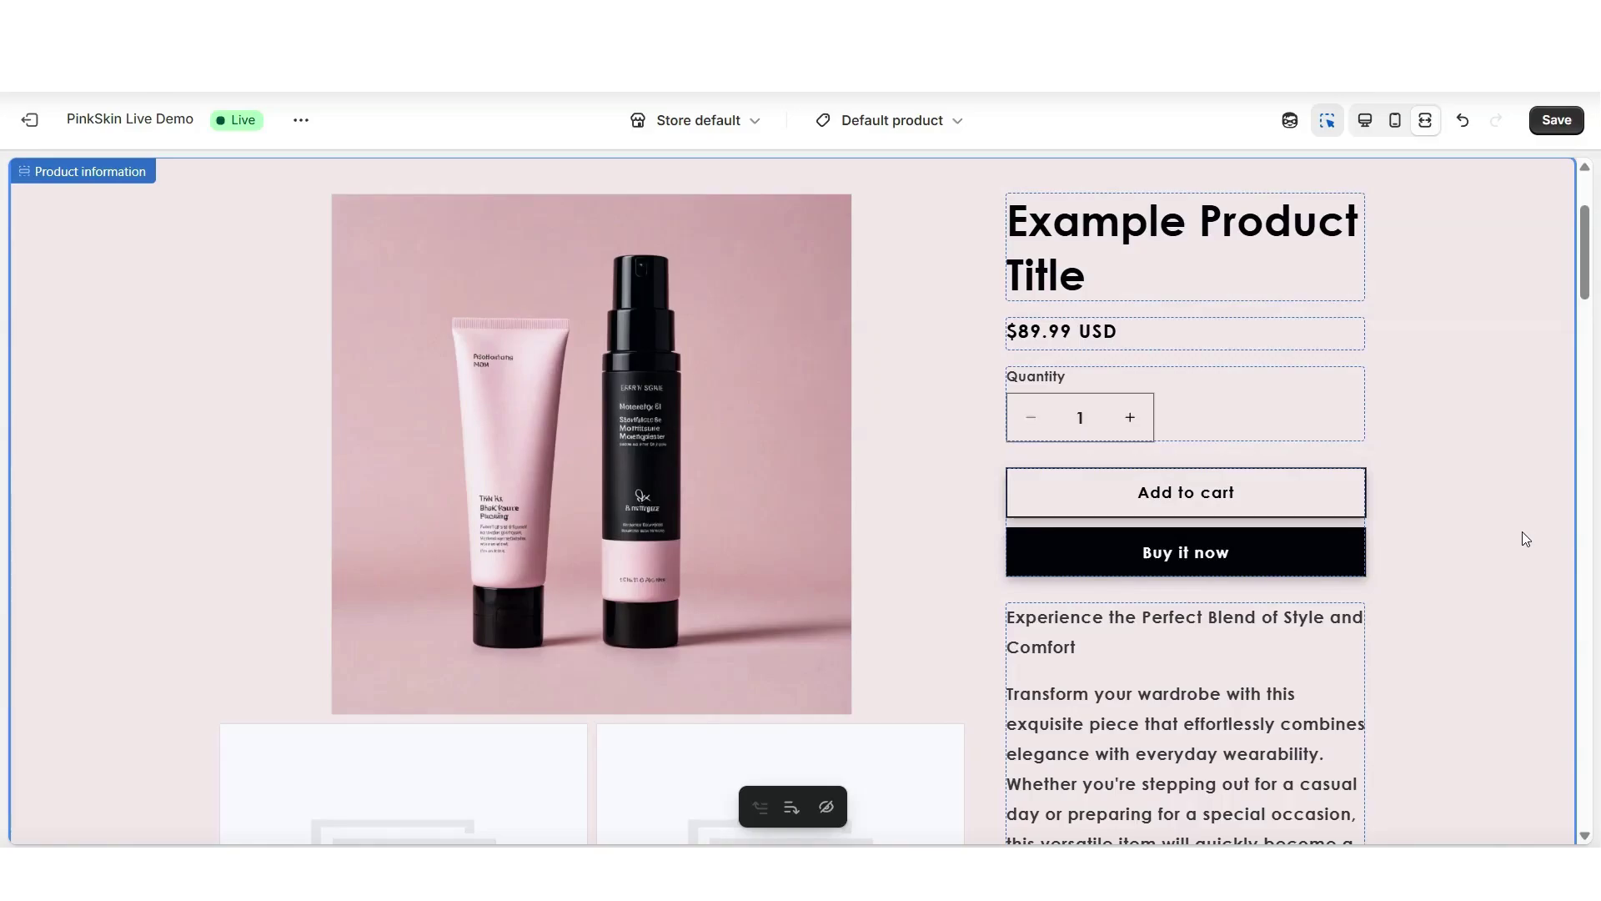
scroll(1523, 532, up, 1)
Return to the desktop preview and review the Media settings of the Product information section.
click(1365, 121)
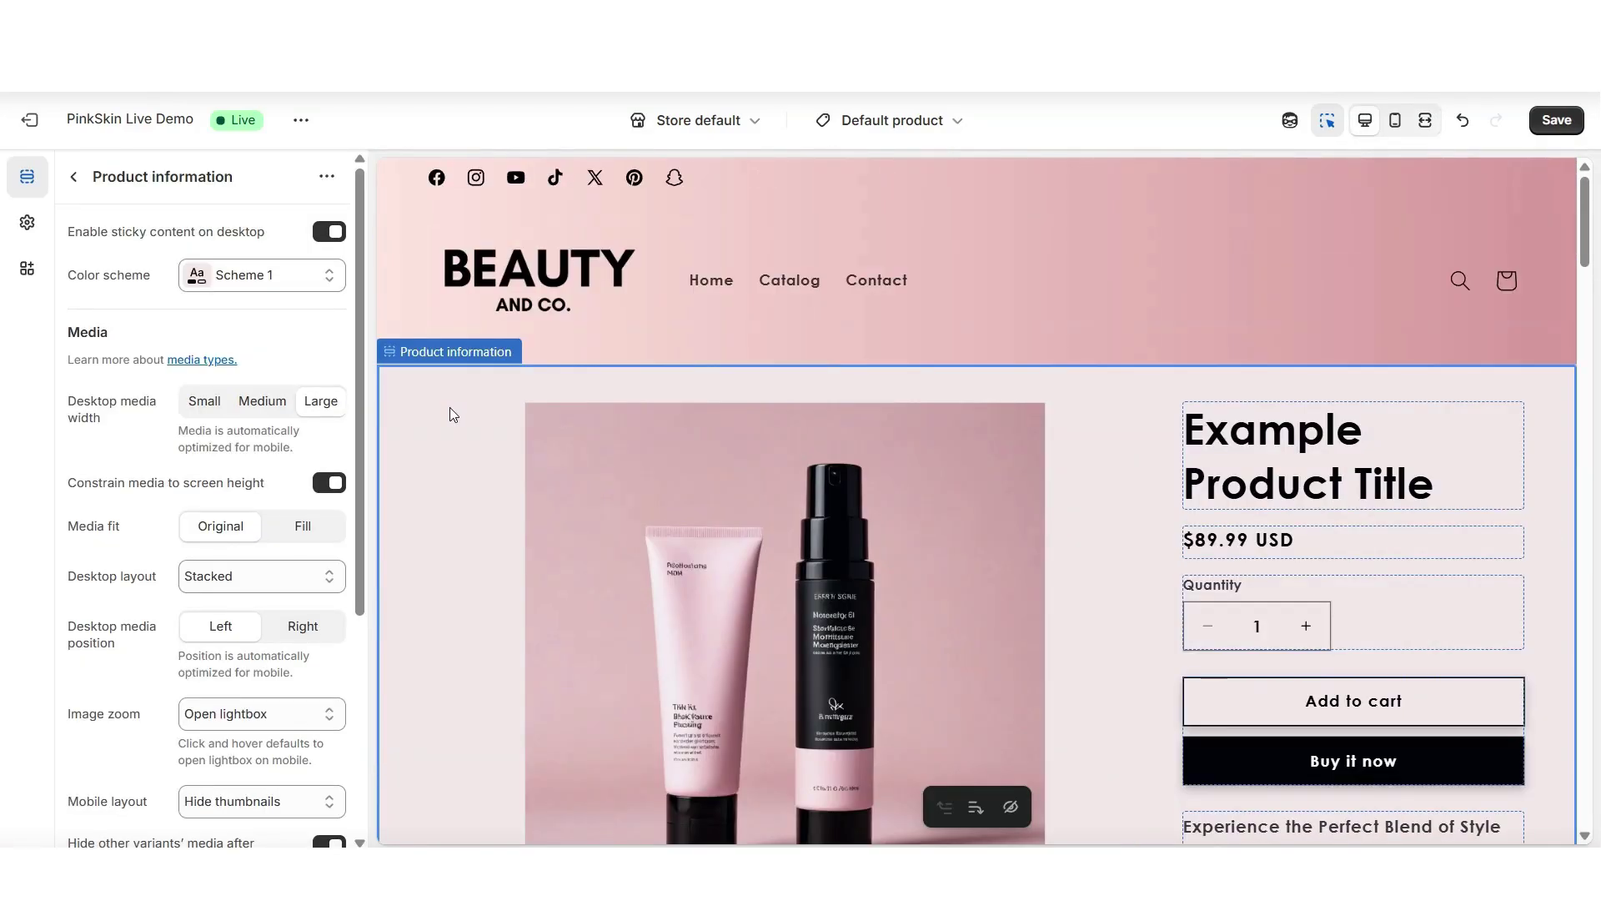
scroll(420, 413, down, 1)
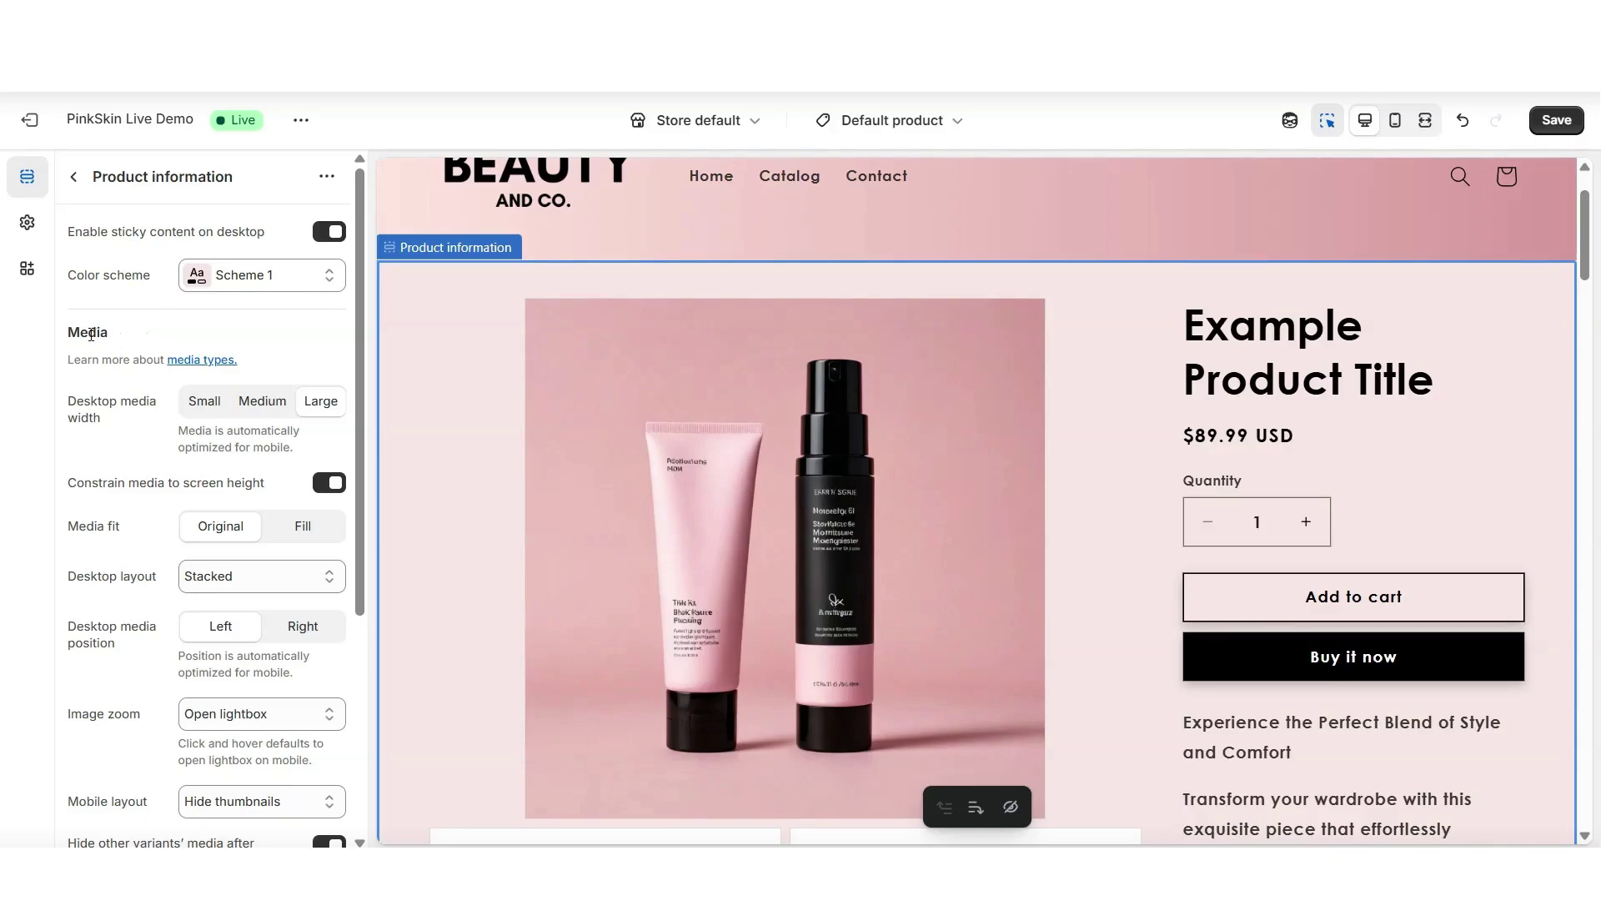
scroll(91, 359, down, 2)
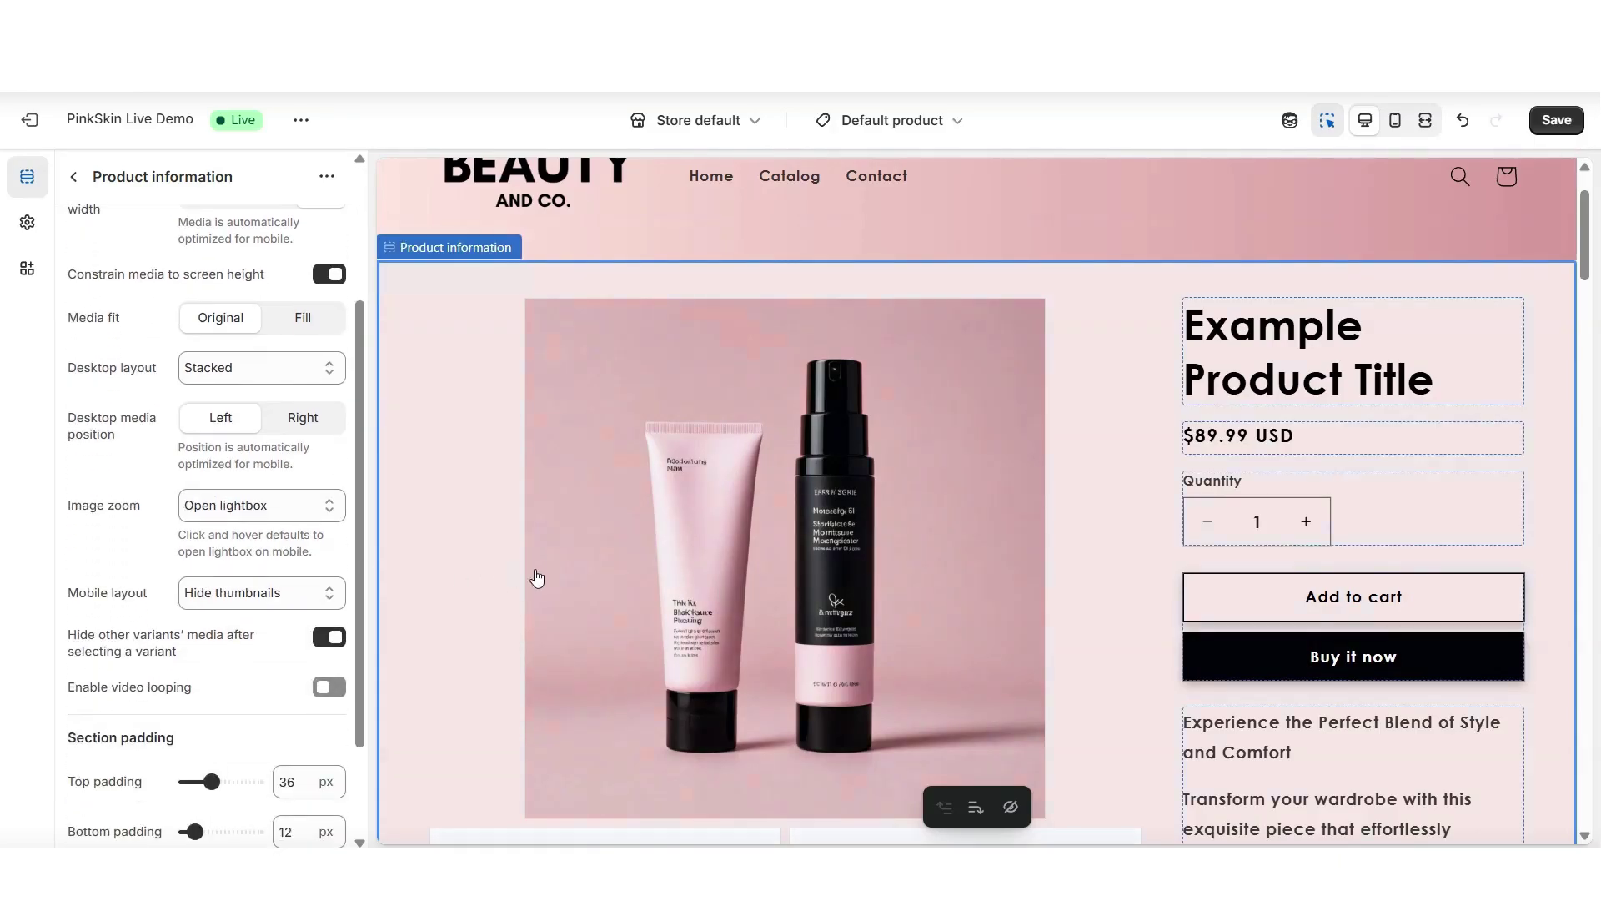
scroll(715, 567, down, 2)
scroll(50, 489, up, 1)
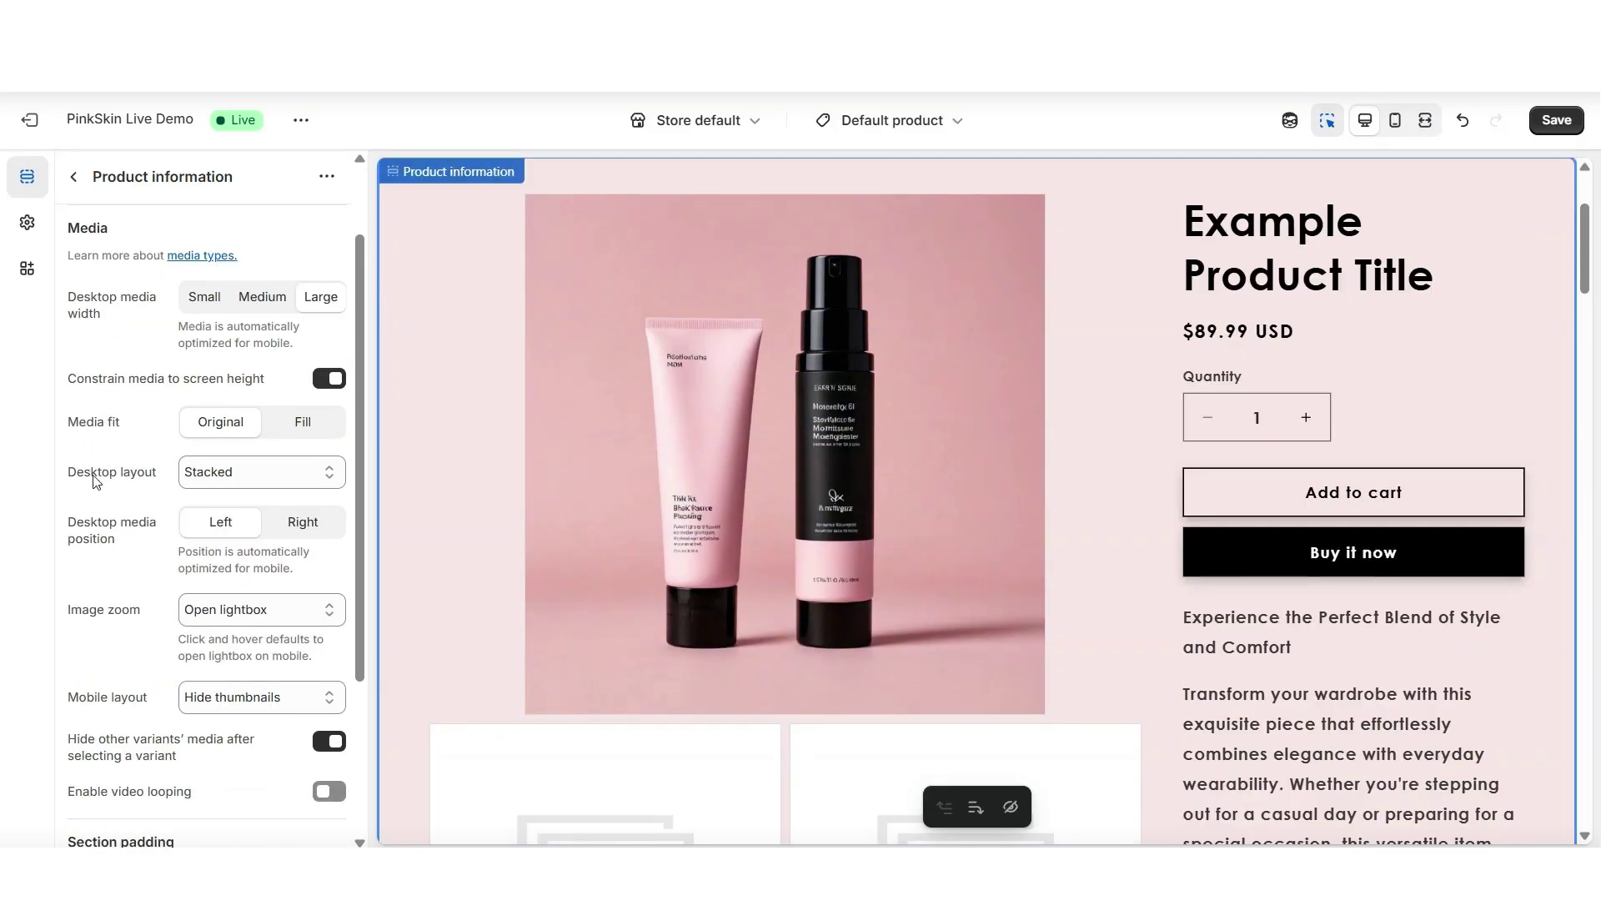
Set the product media's desktop layout to 2 columns and check the image grid in the preview.
click(201, 478)
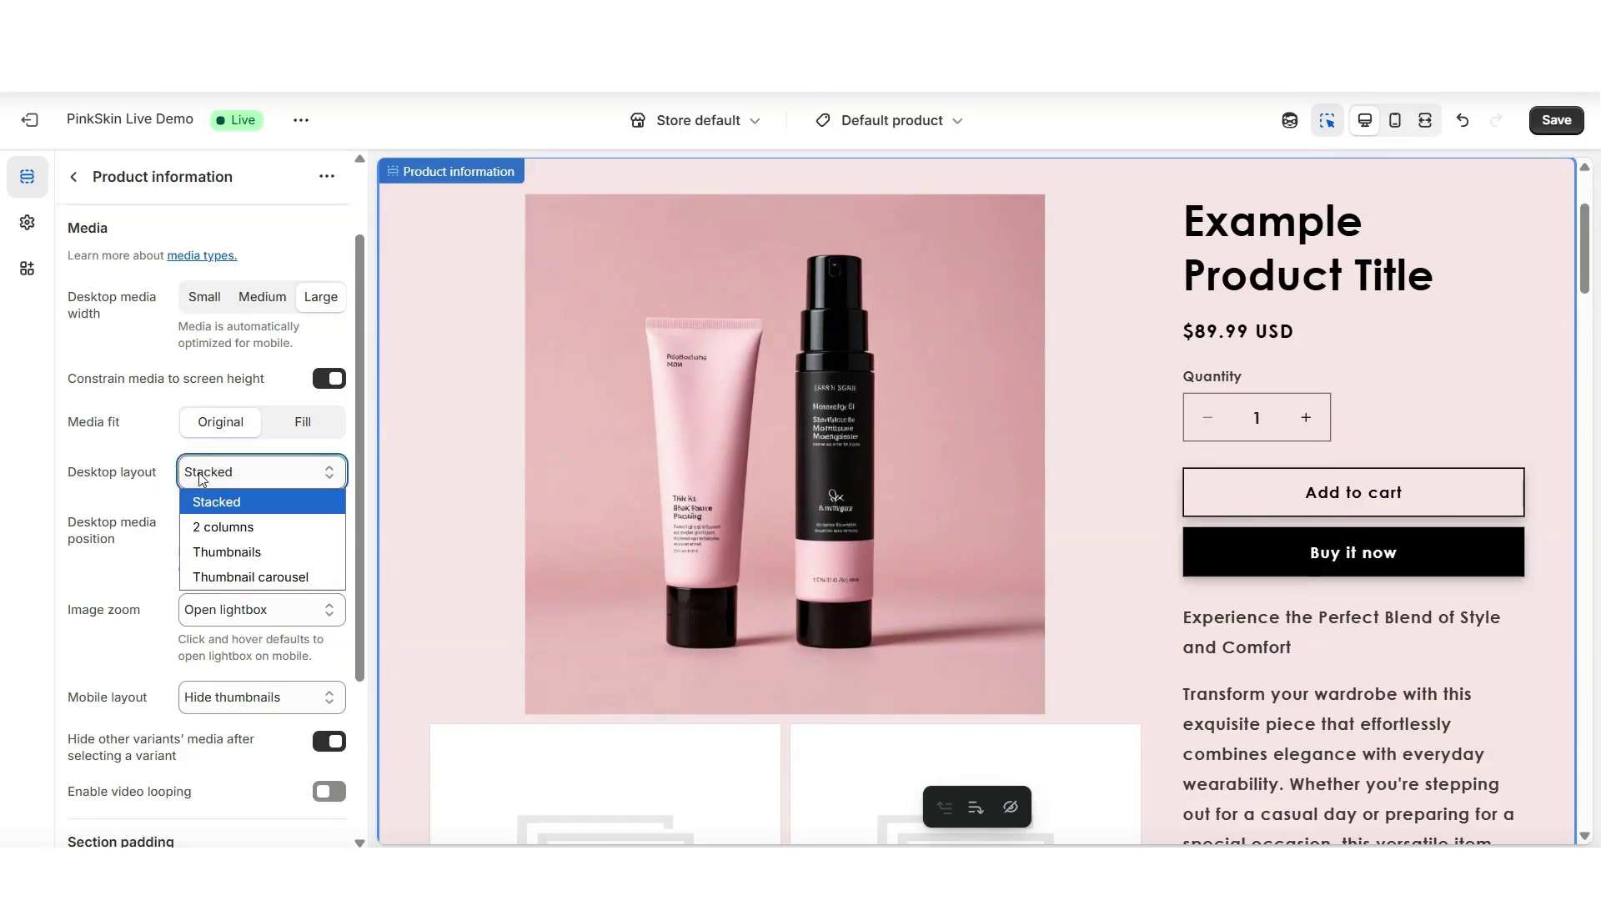
click(223, 527)
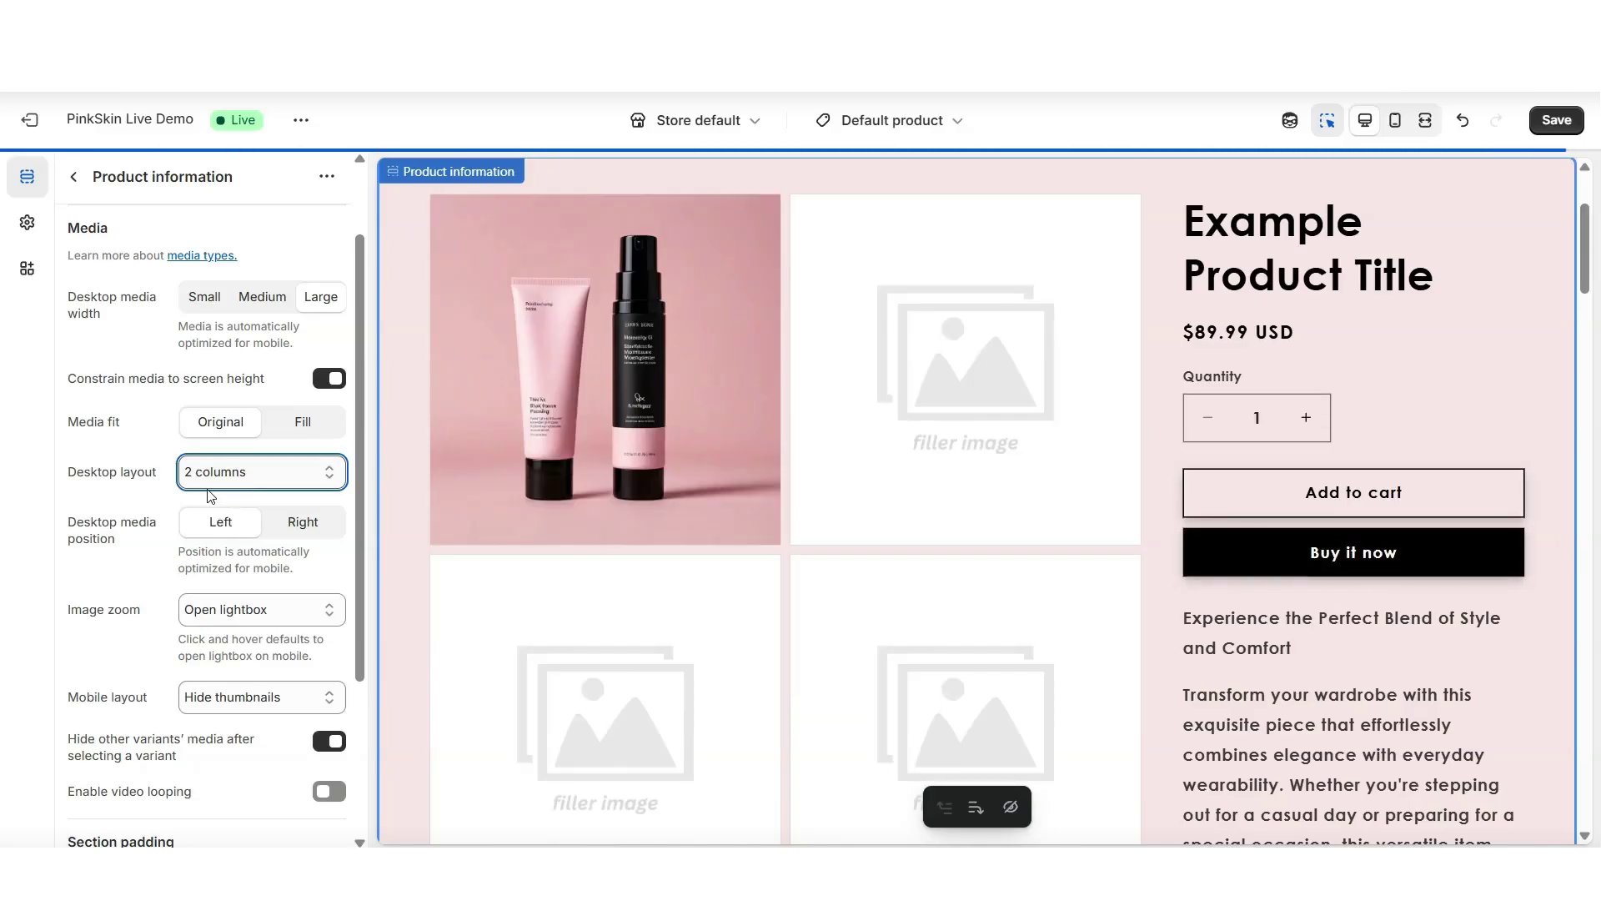
scroll(1084, 542, down, 5)
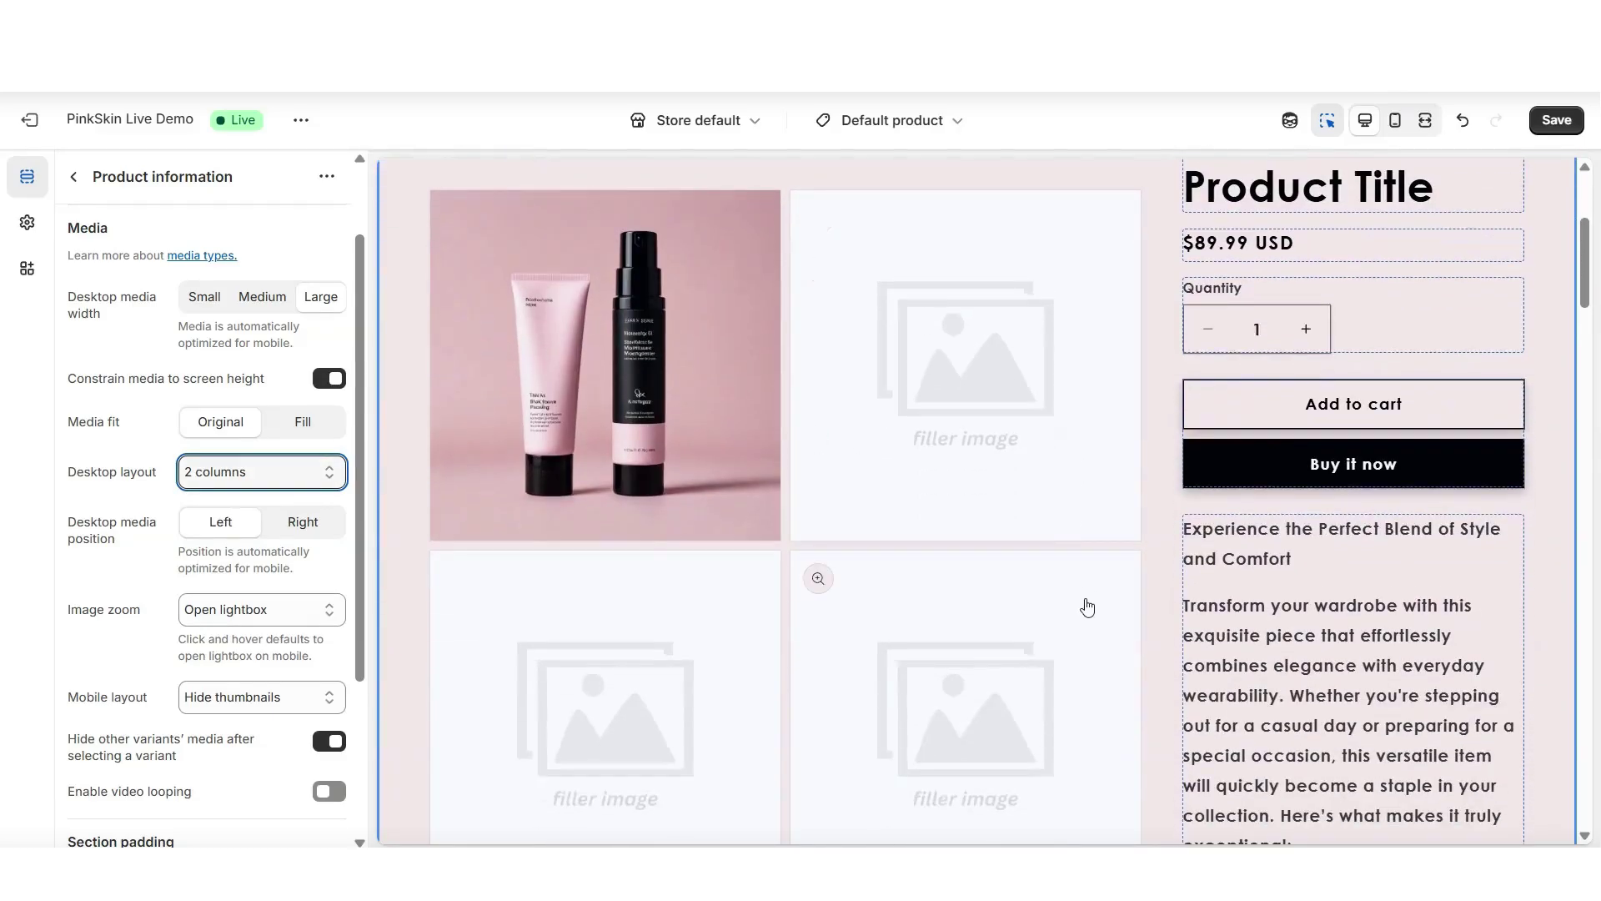
Change the product media's desktop layout to Thumbnails and try the second and third thumbnails in the preview.
click(261, 470)
click(226, 551)
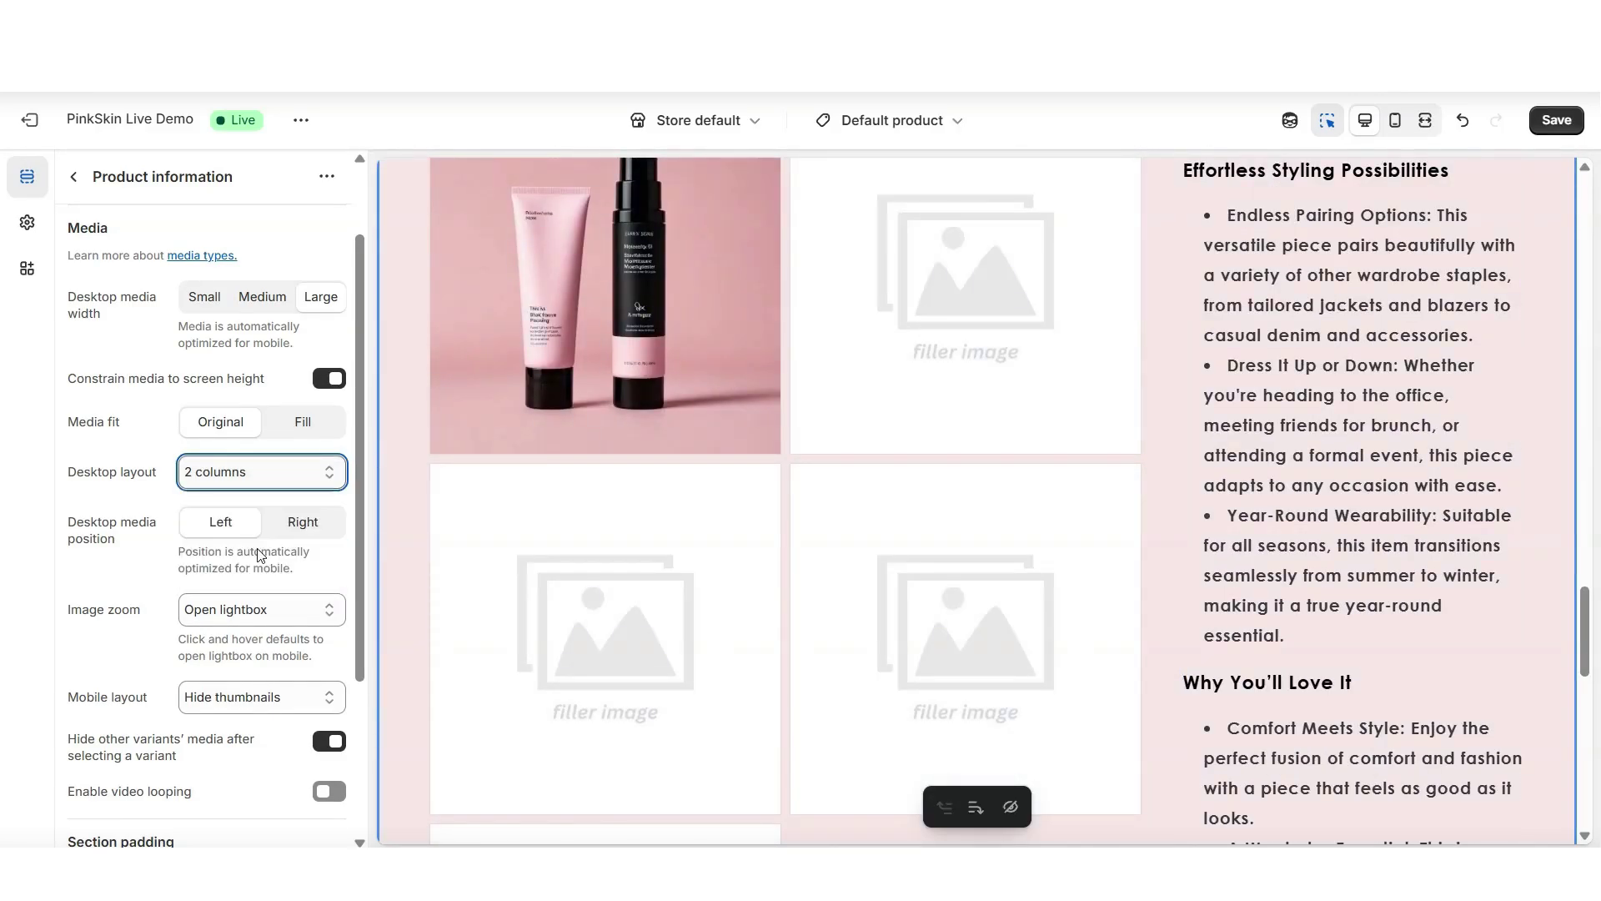
click(607, 779)
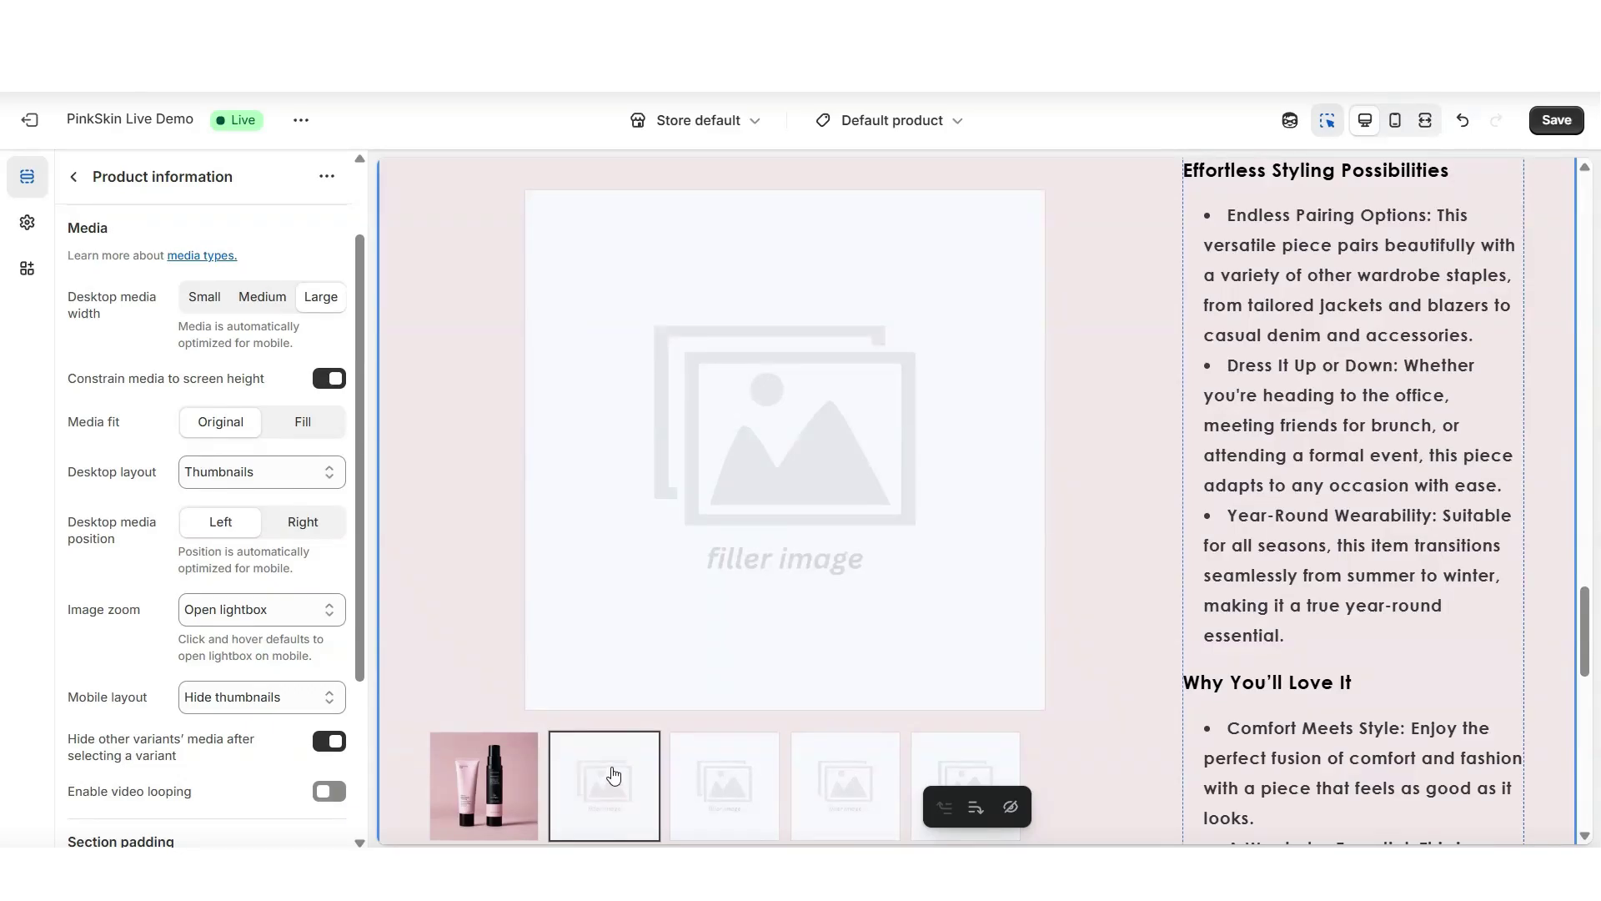
click(710, 782)
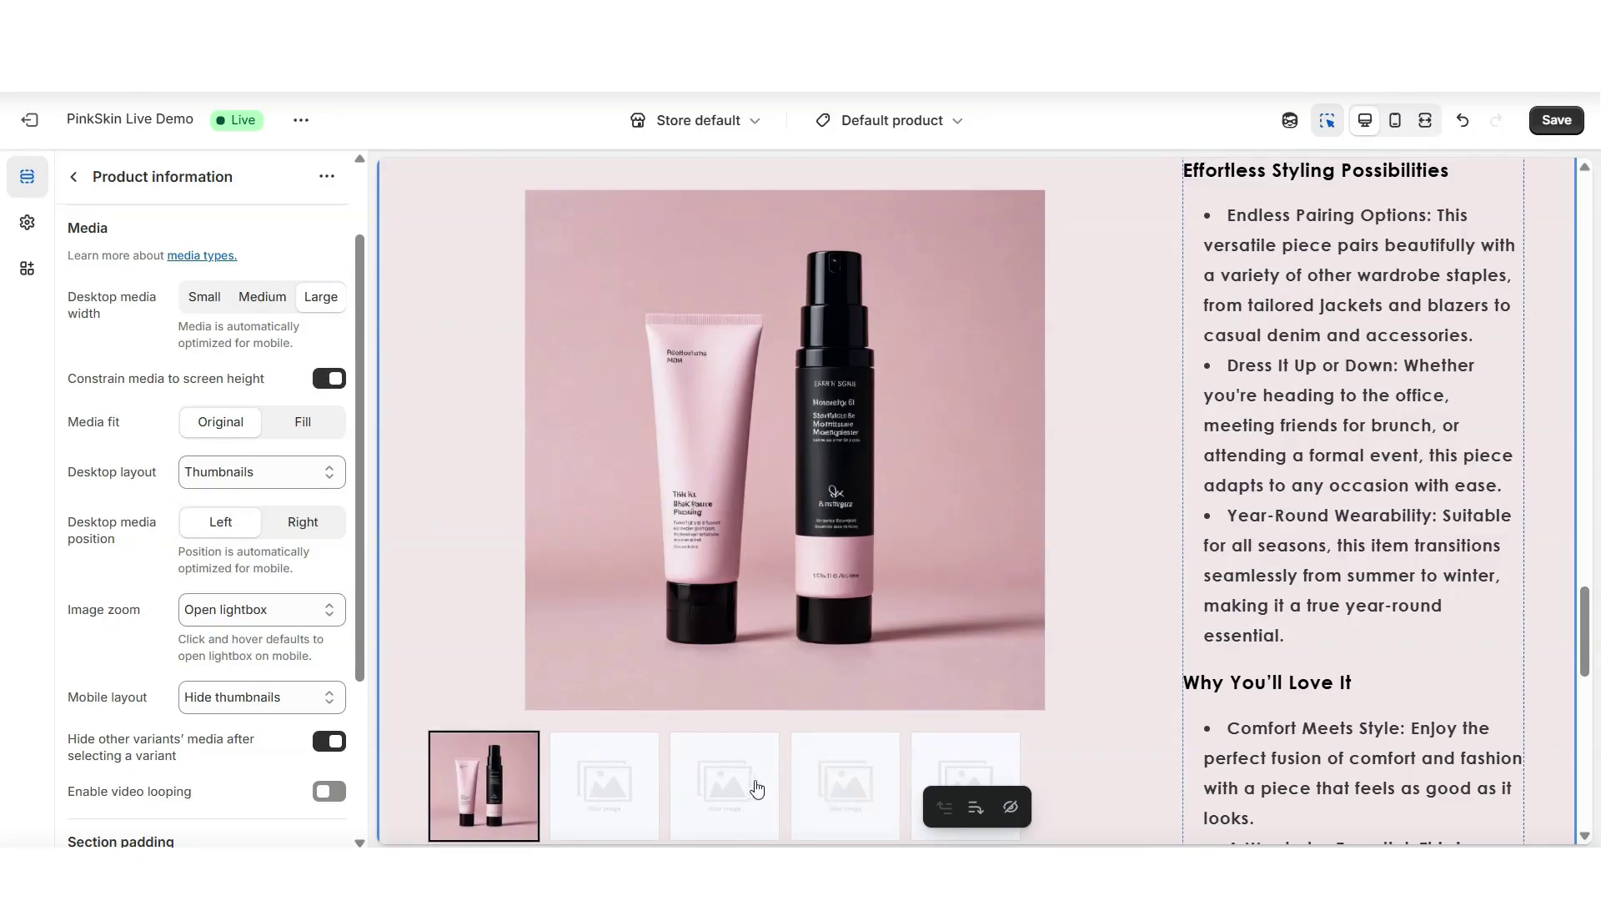
Set the product media's desktop layout to Thumbnail carousel.
click(250, 474)
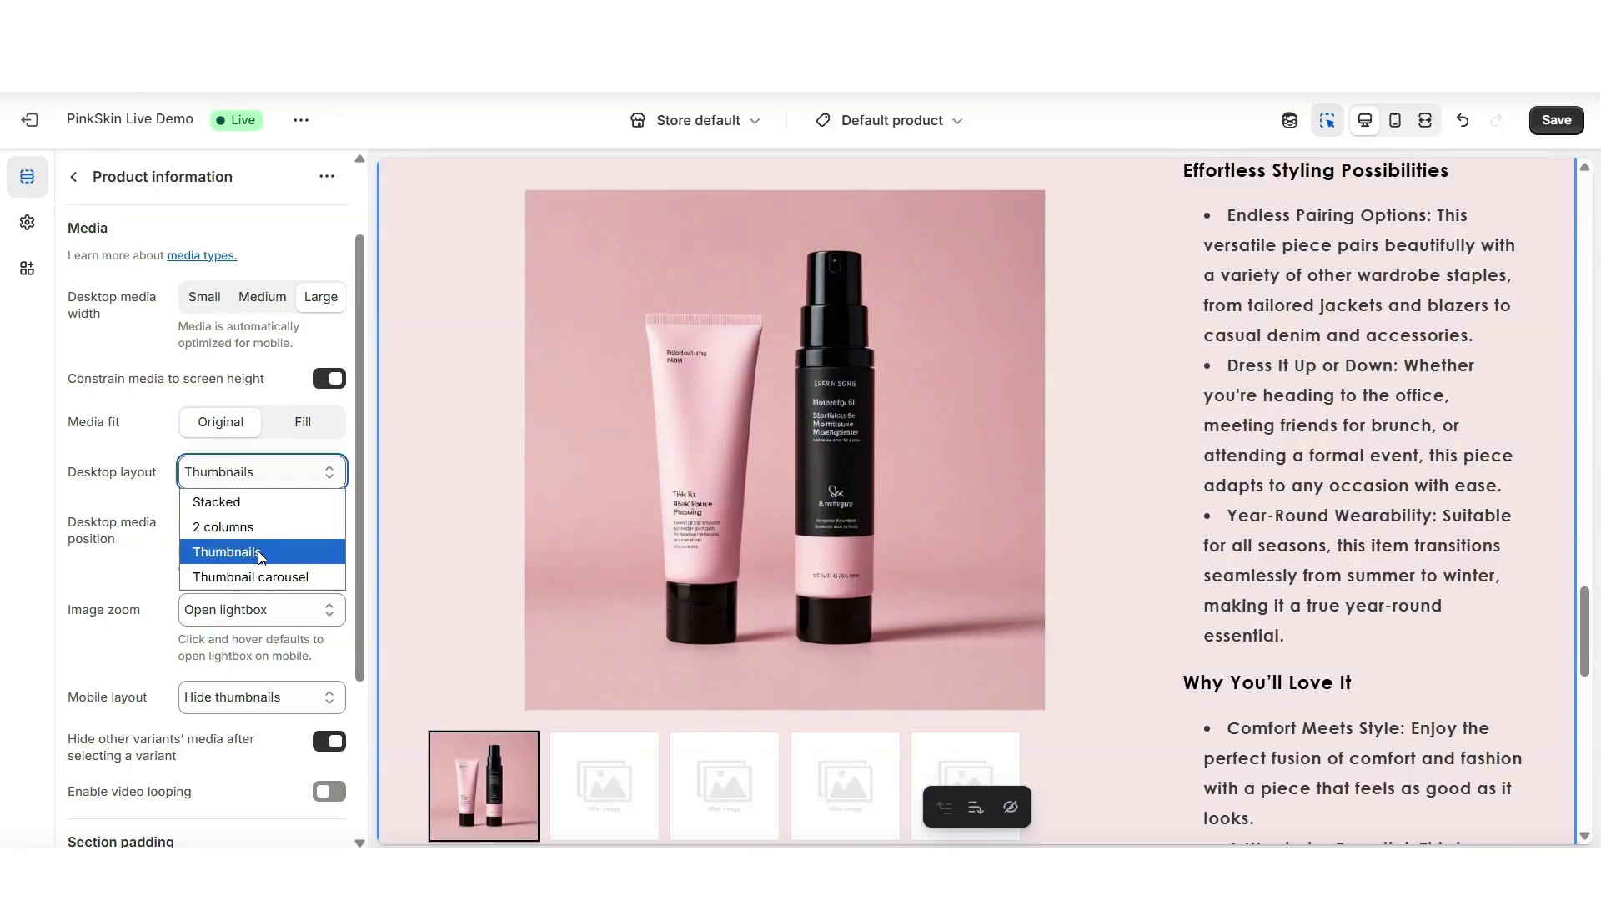
click(250, 576)
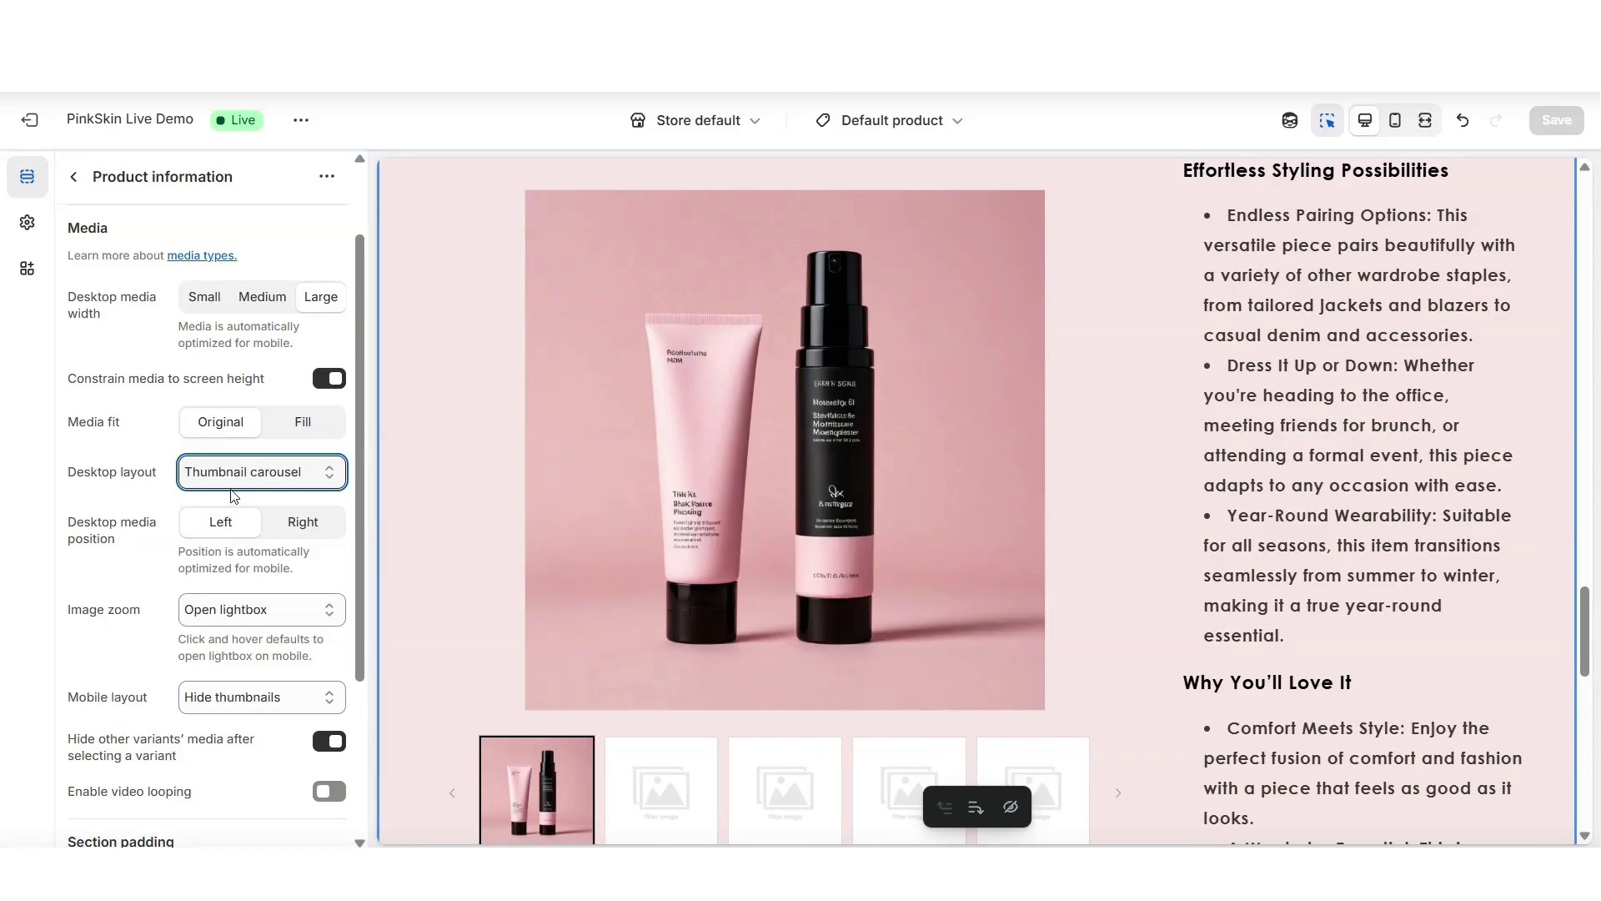
Try the second thumbnail and the back arrow of the thumbnail carousel, and check the layout in the full-width preview before returning to the settings.
click(667, 796)
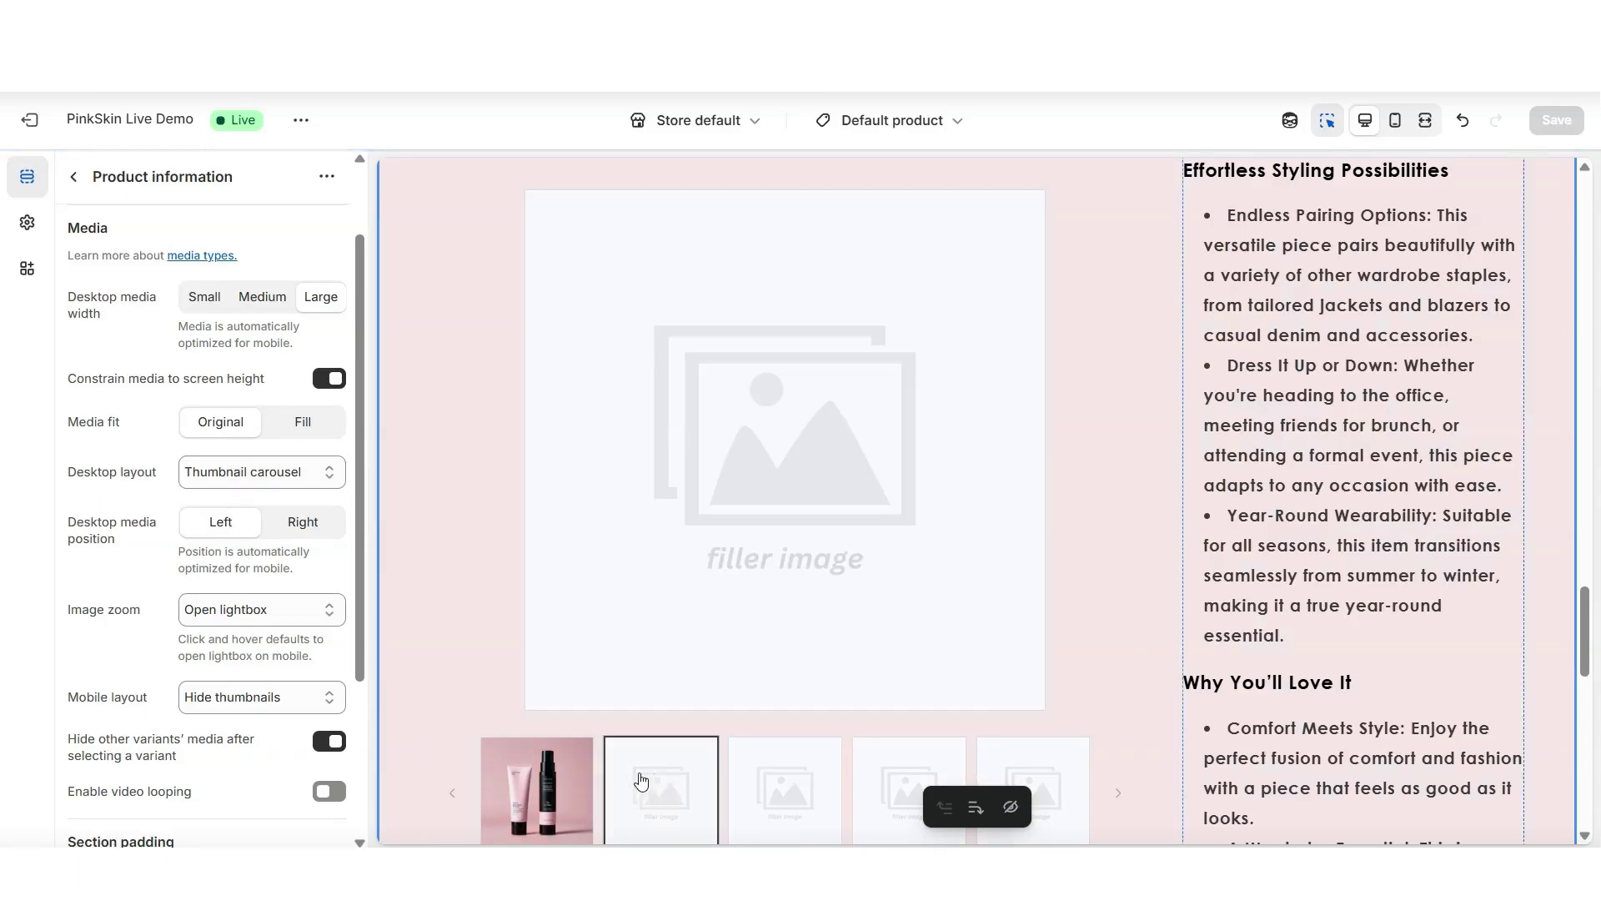
click(454, 793)
scroll(1585, 533, down, 1)
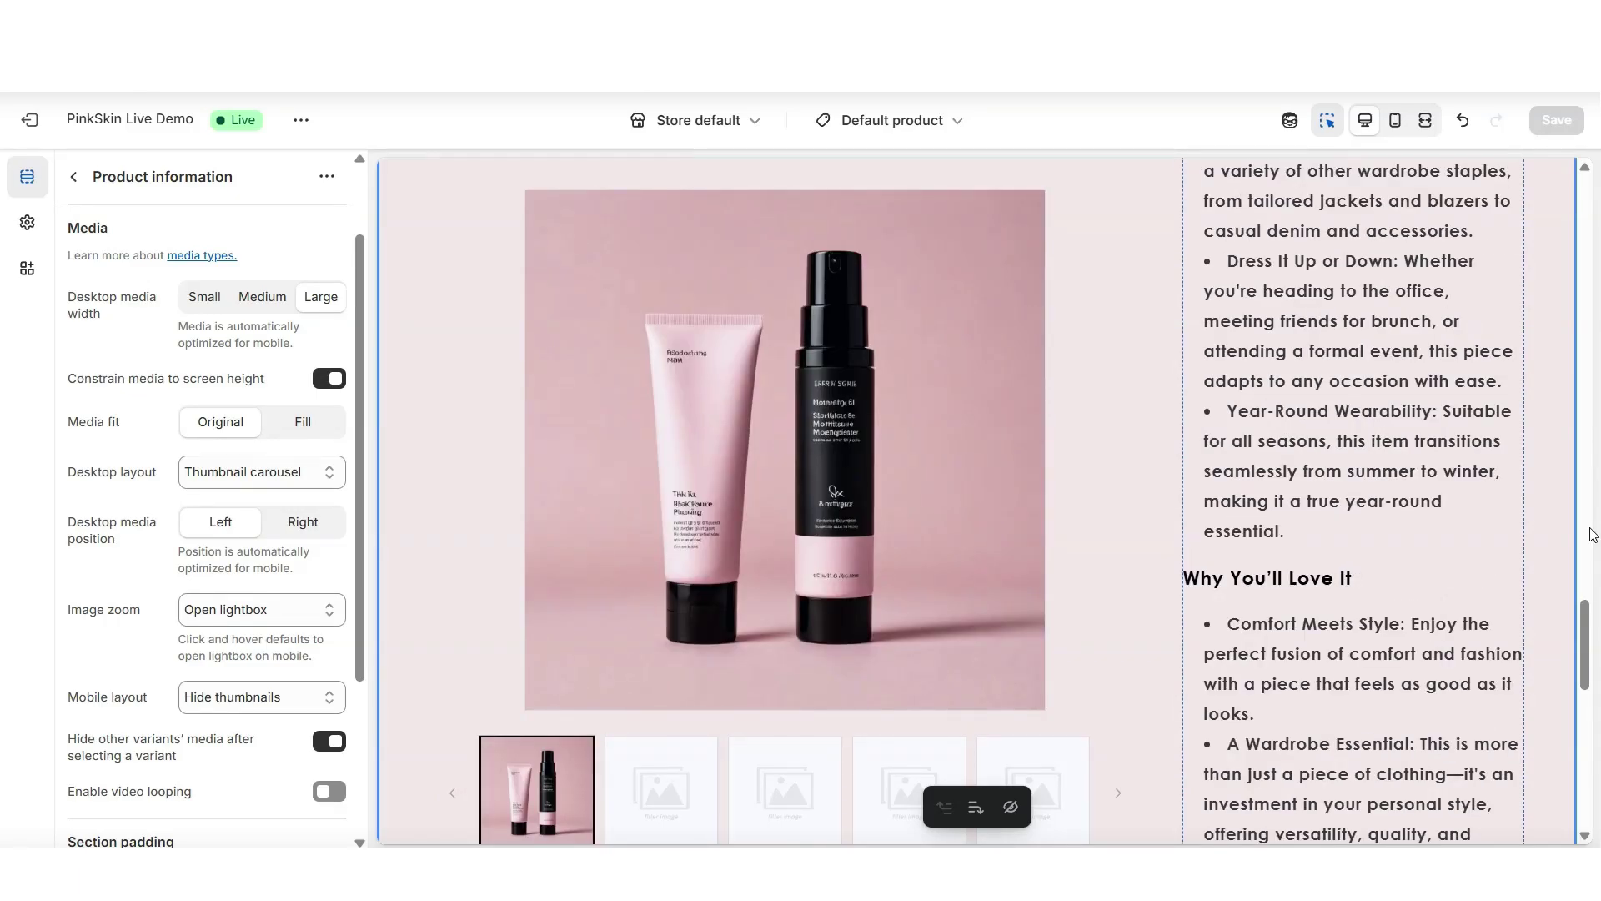
scroll(1593, 534, down, 5)
key(ctrl+shift+f)
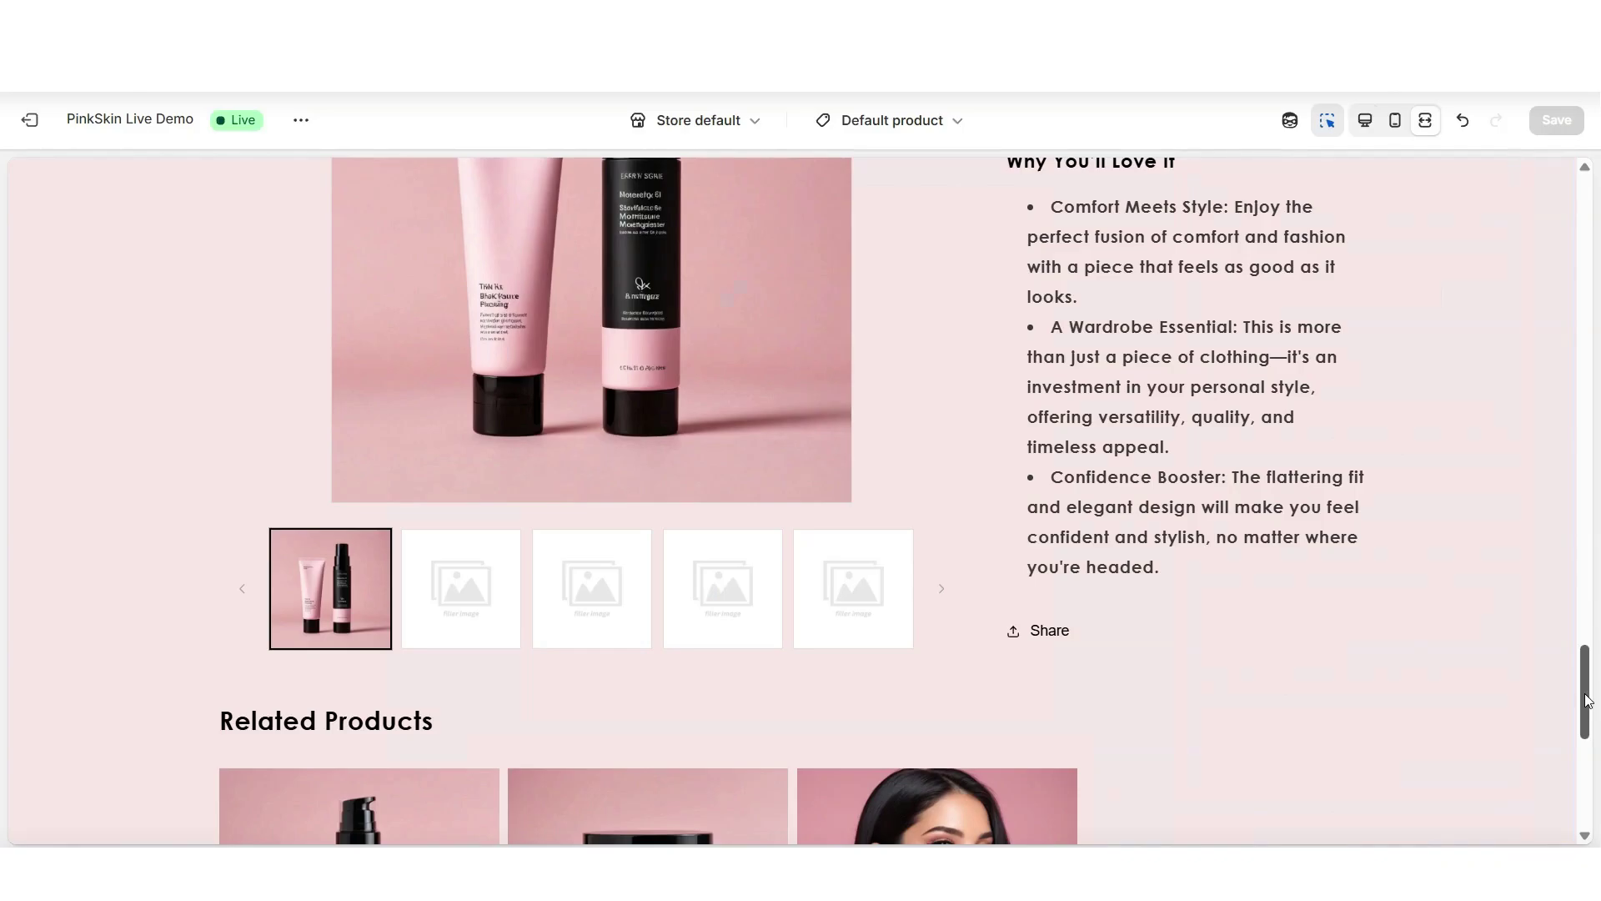
scroll(1588, 700, up, 2)
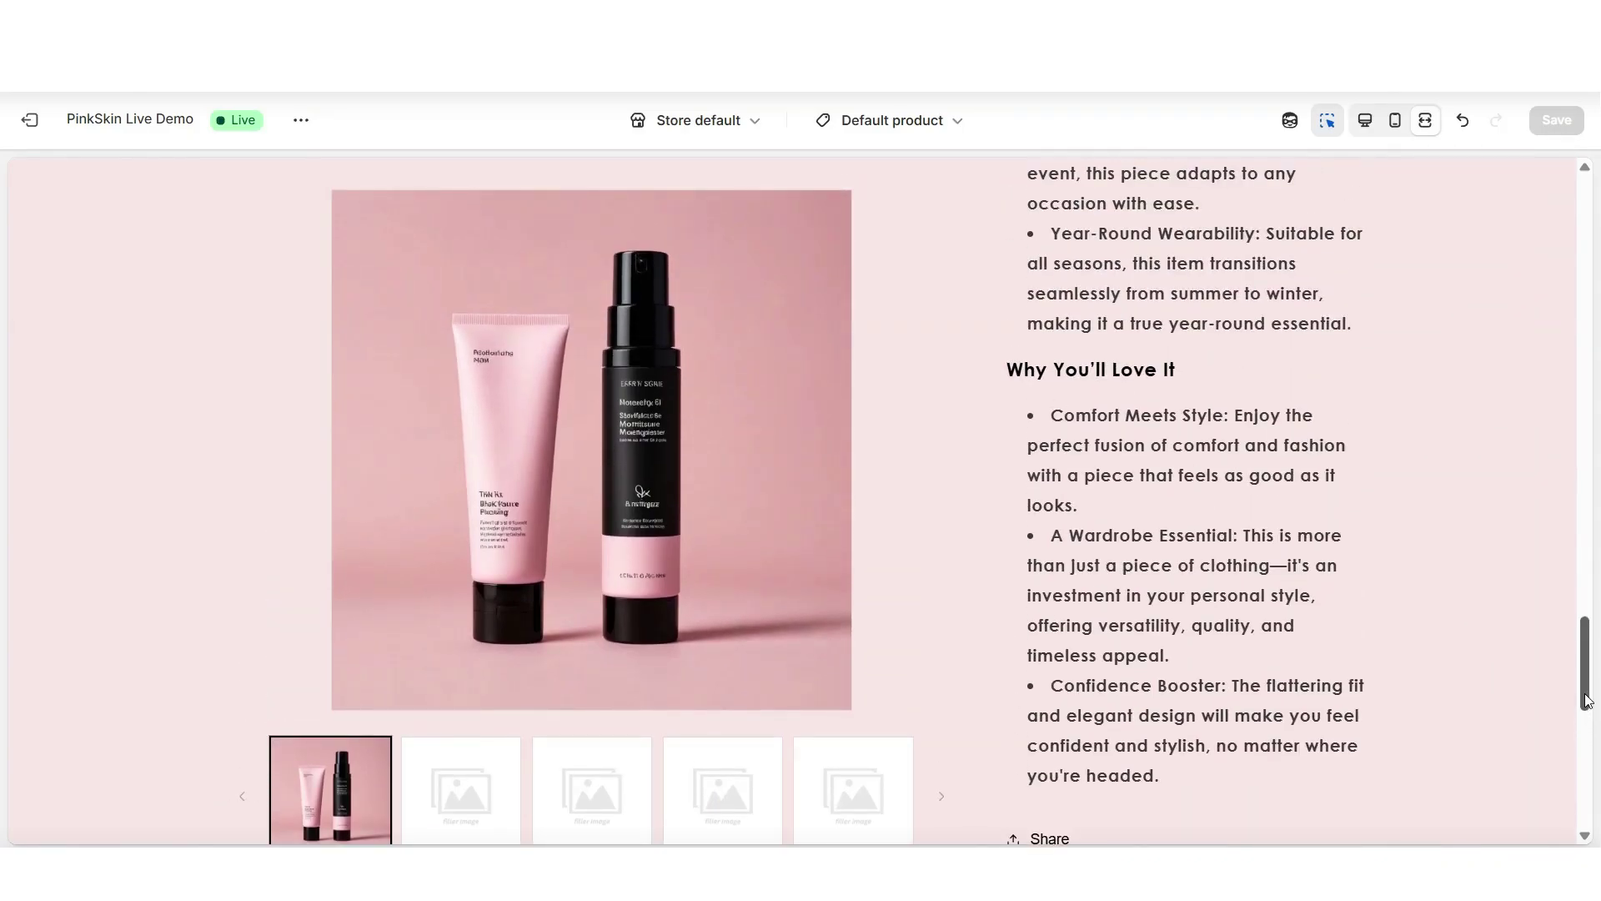
key(ctrl+shift+f)
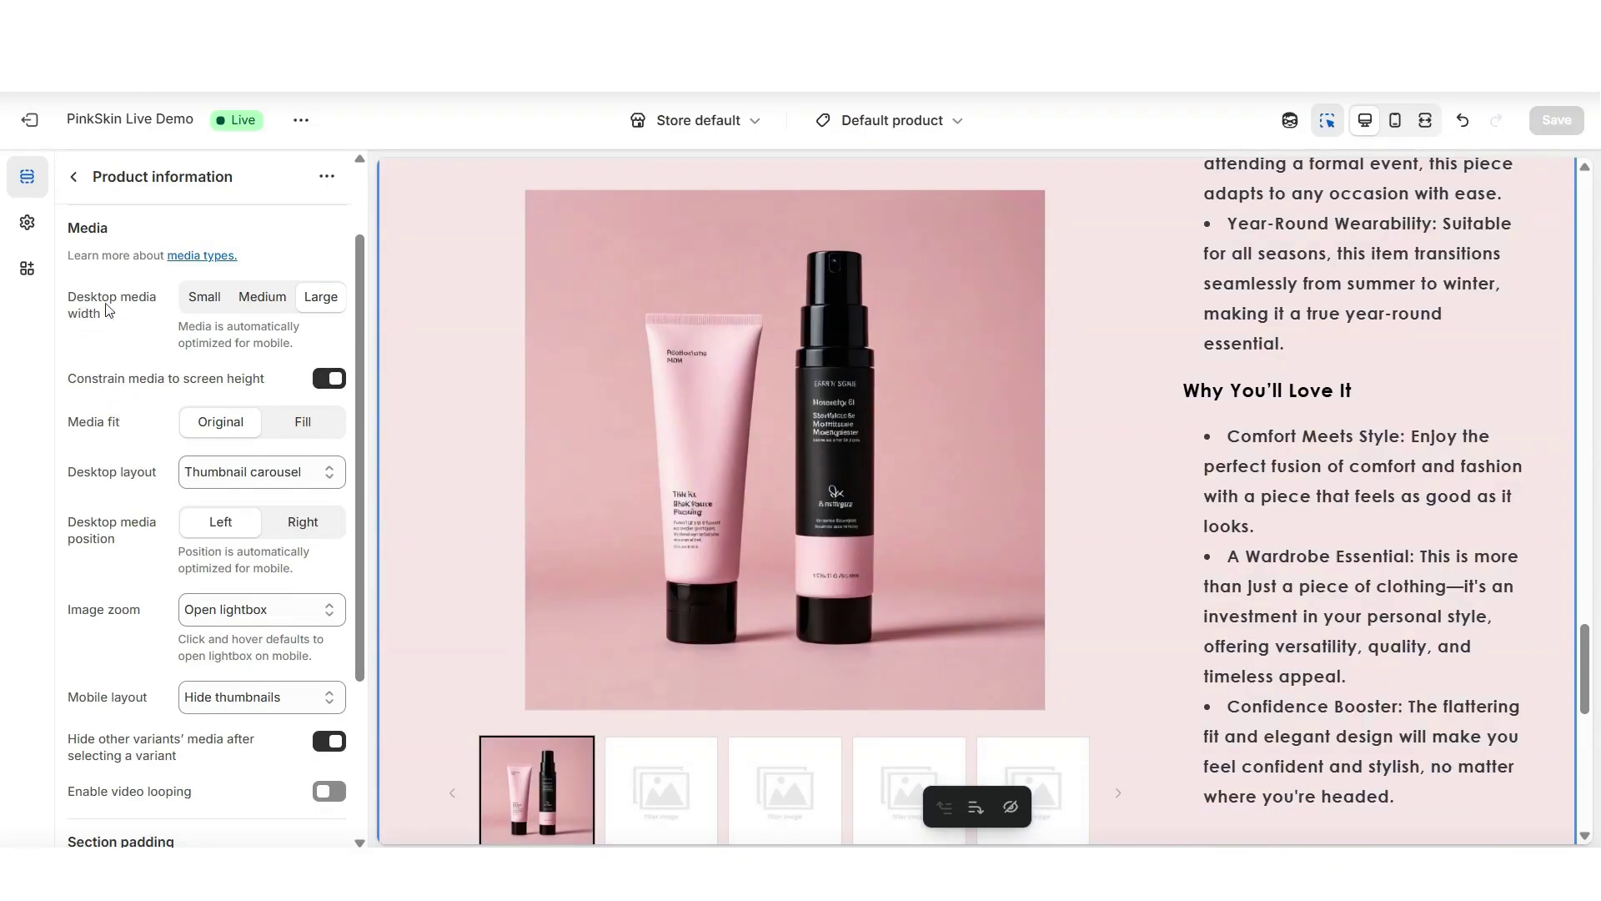
Try the Small desktop media width, undo it, and compare the Fill media fit before restoring Original.
click(213, 305)
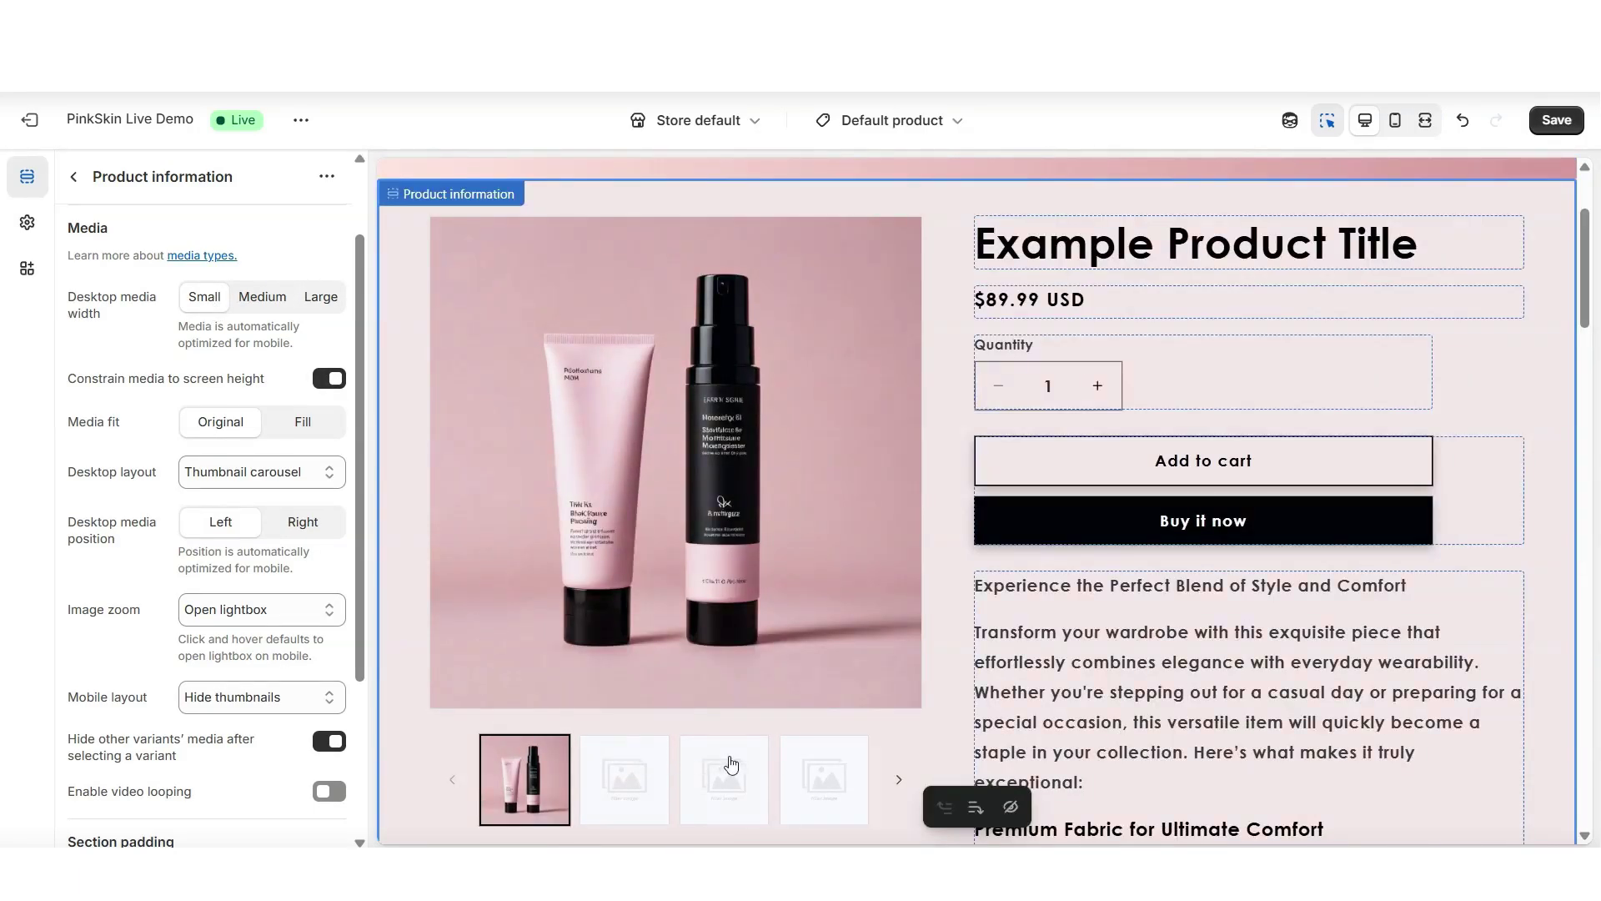
key(ctrl+z)
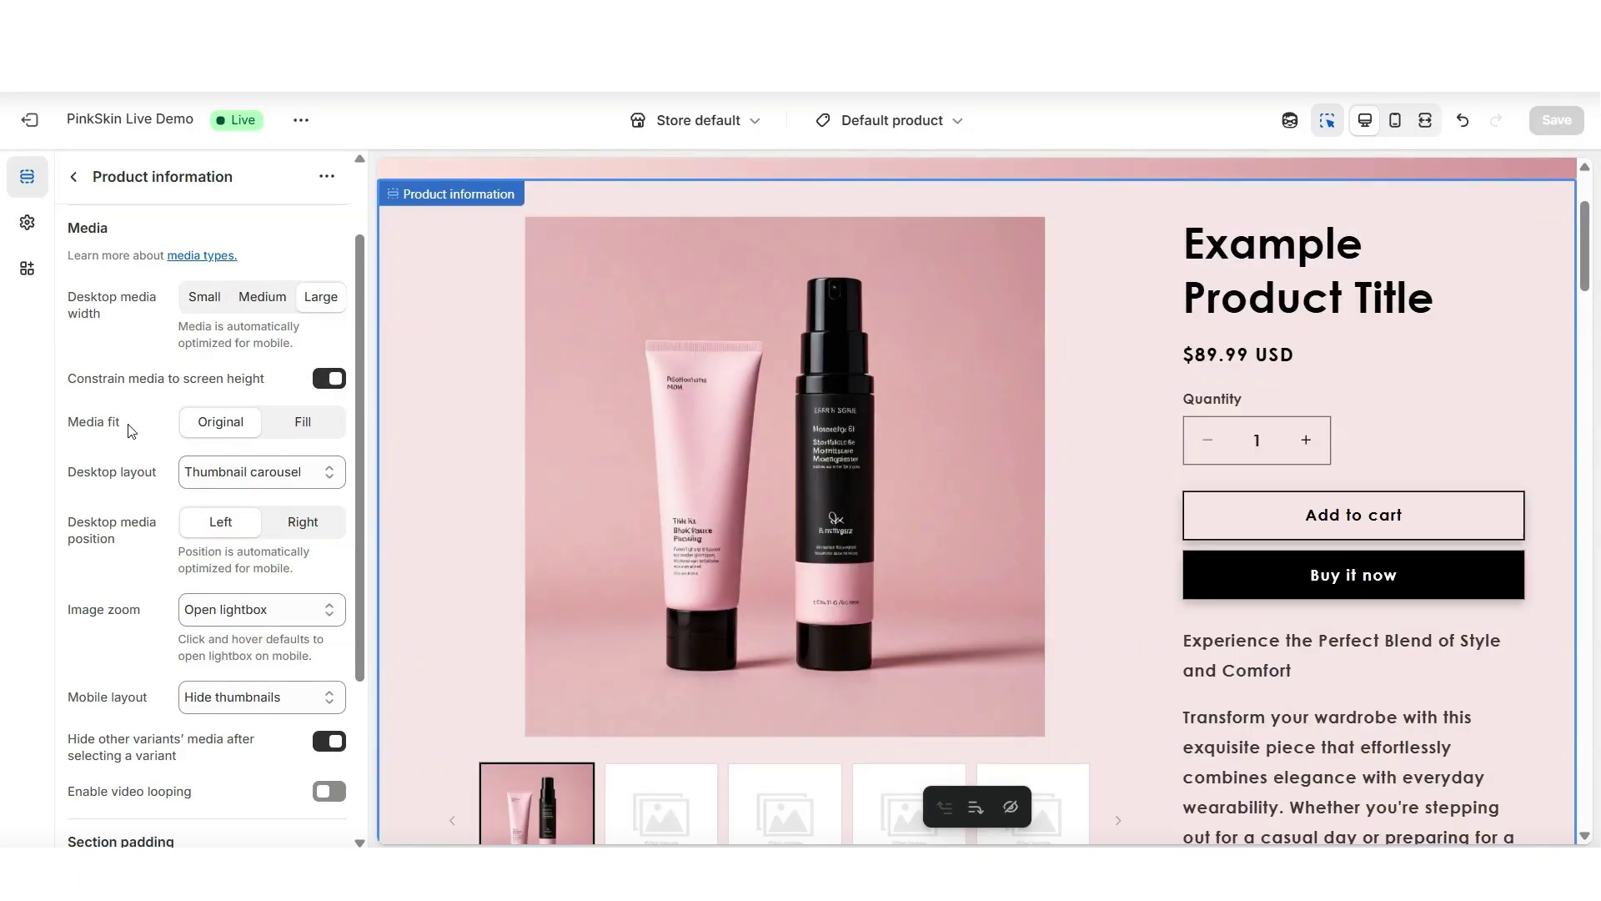
click(294, 427)
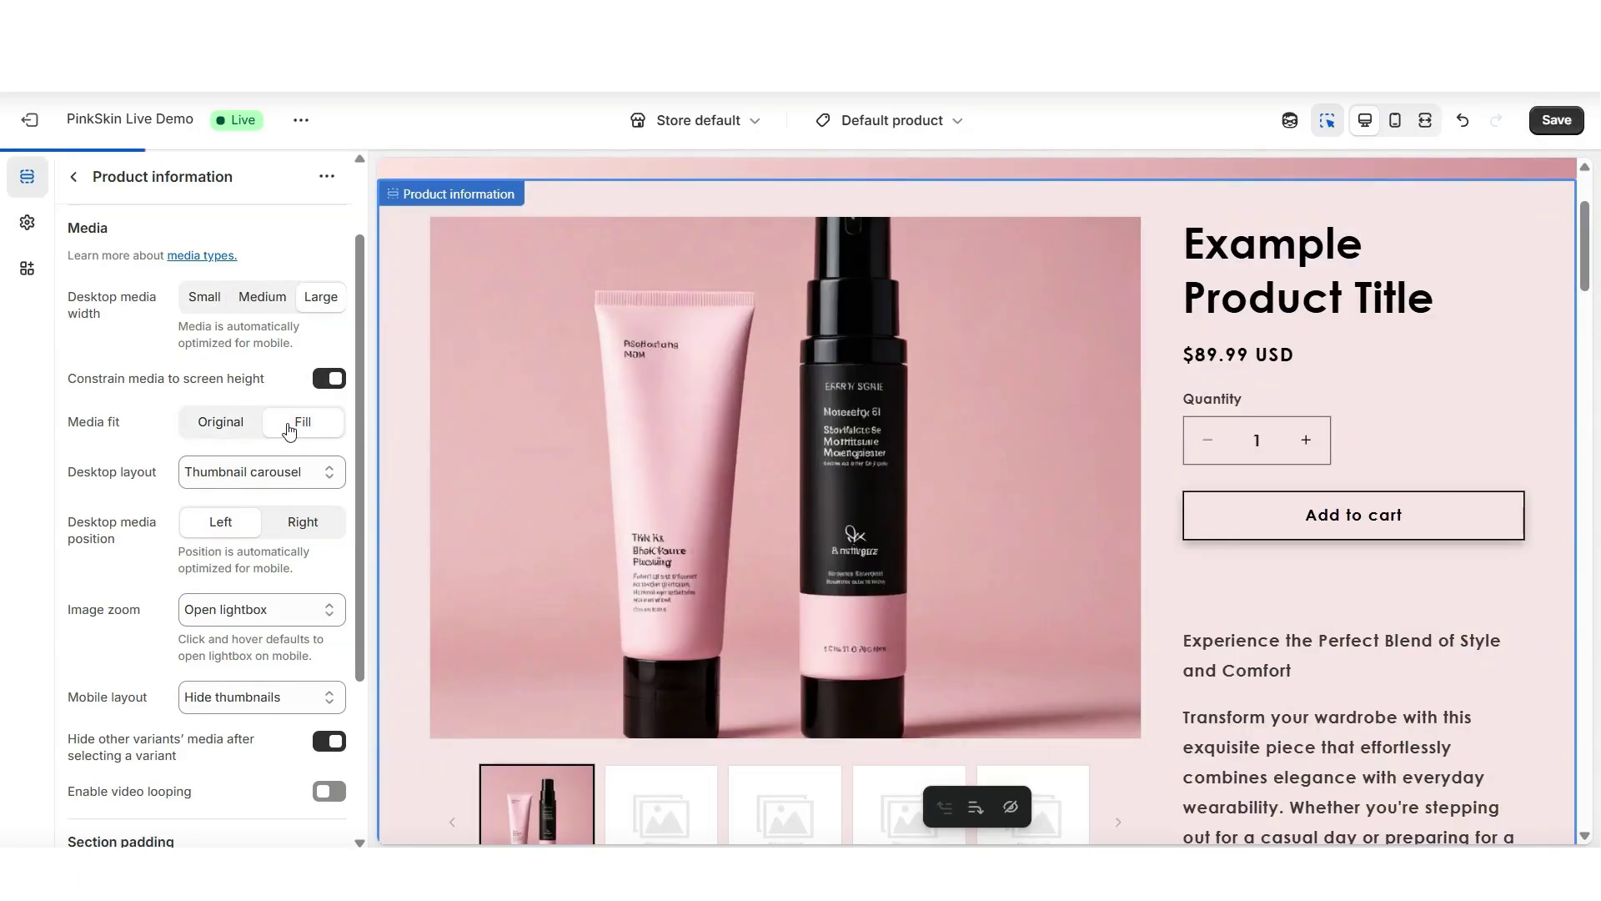
click(232, 434)
Test the Open lightbox zoom by enlarging the product image in the preview and closing it again.
scroll(233, 430, down, 2)
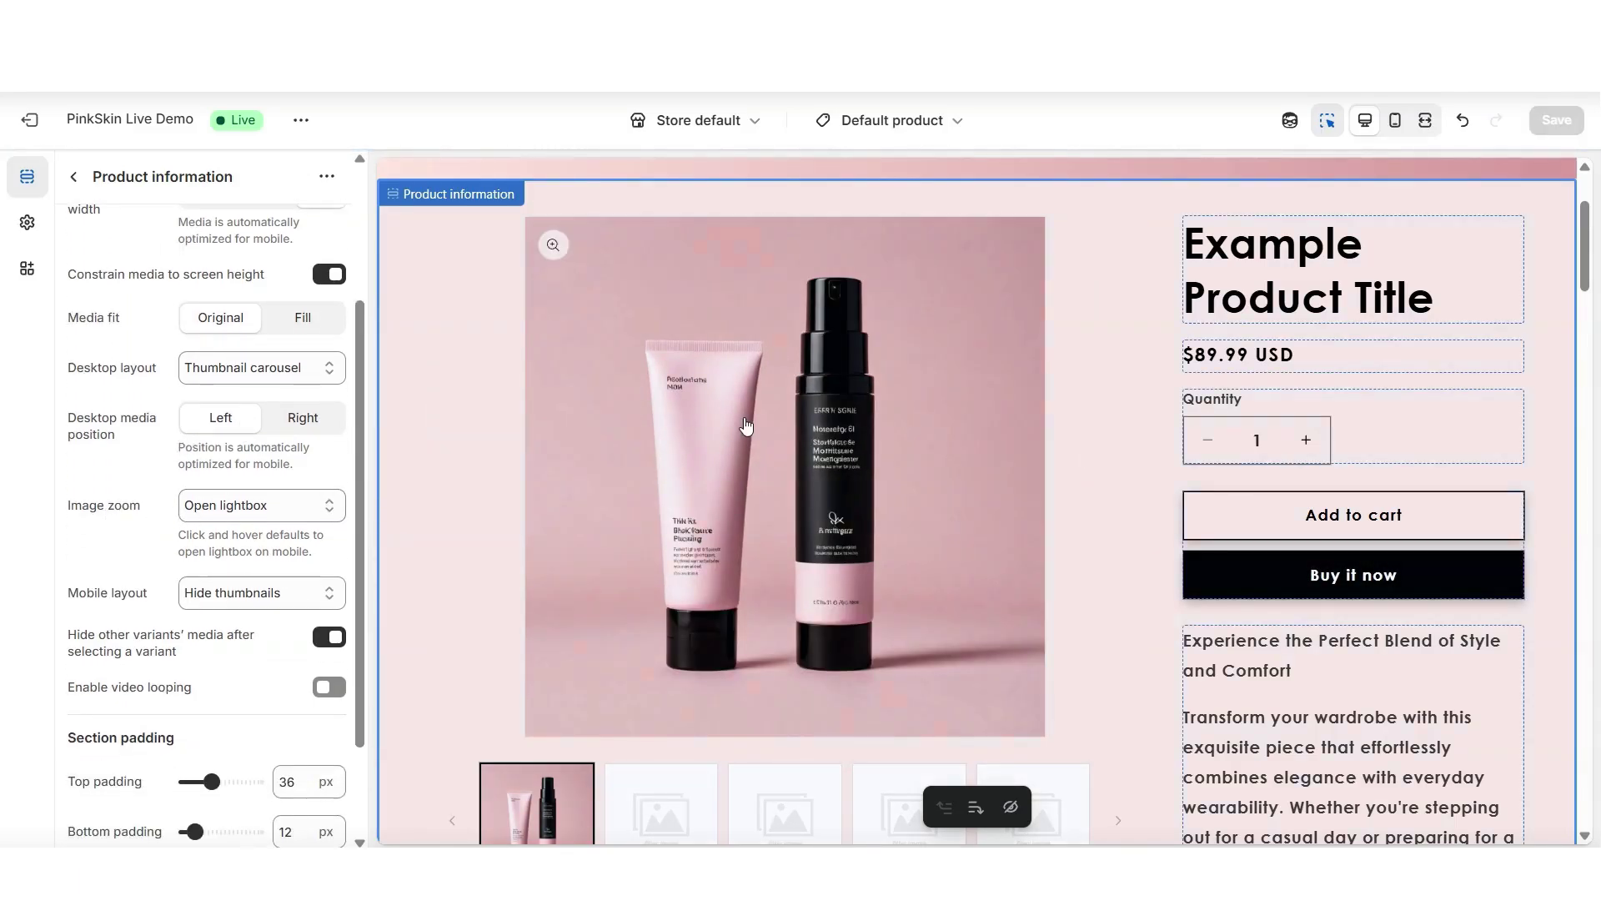
click(674, 404)
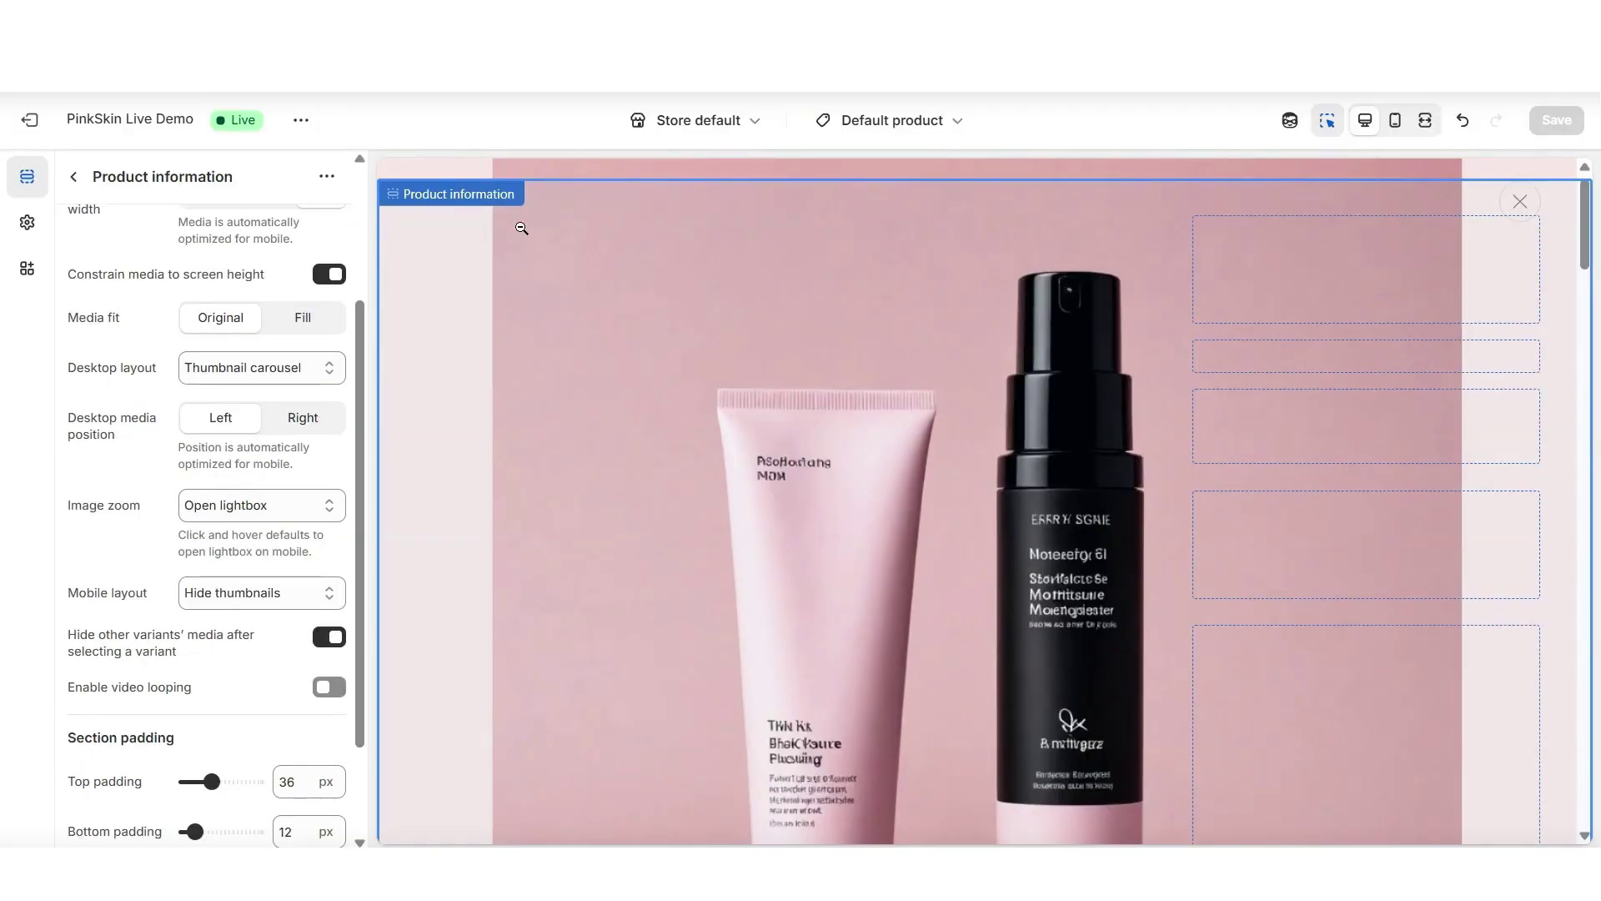
scroll(628, 409, down, 1)
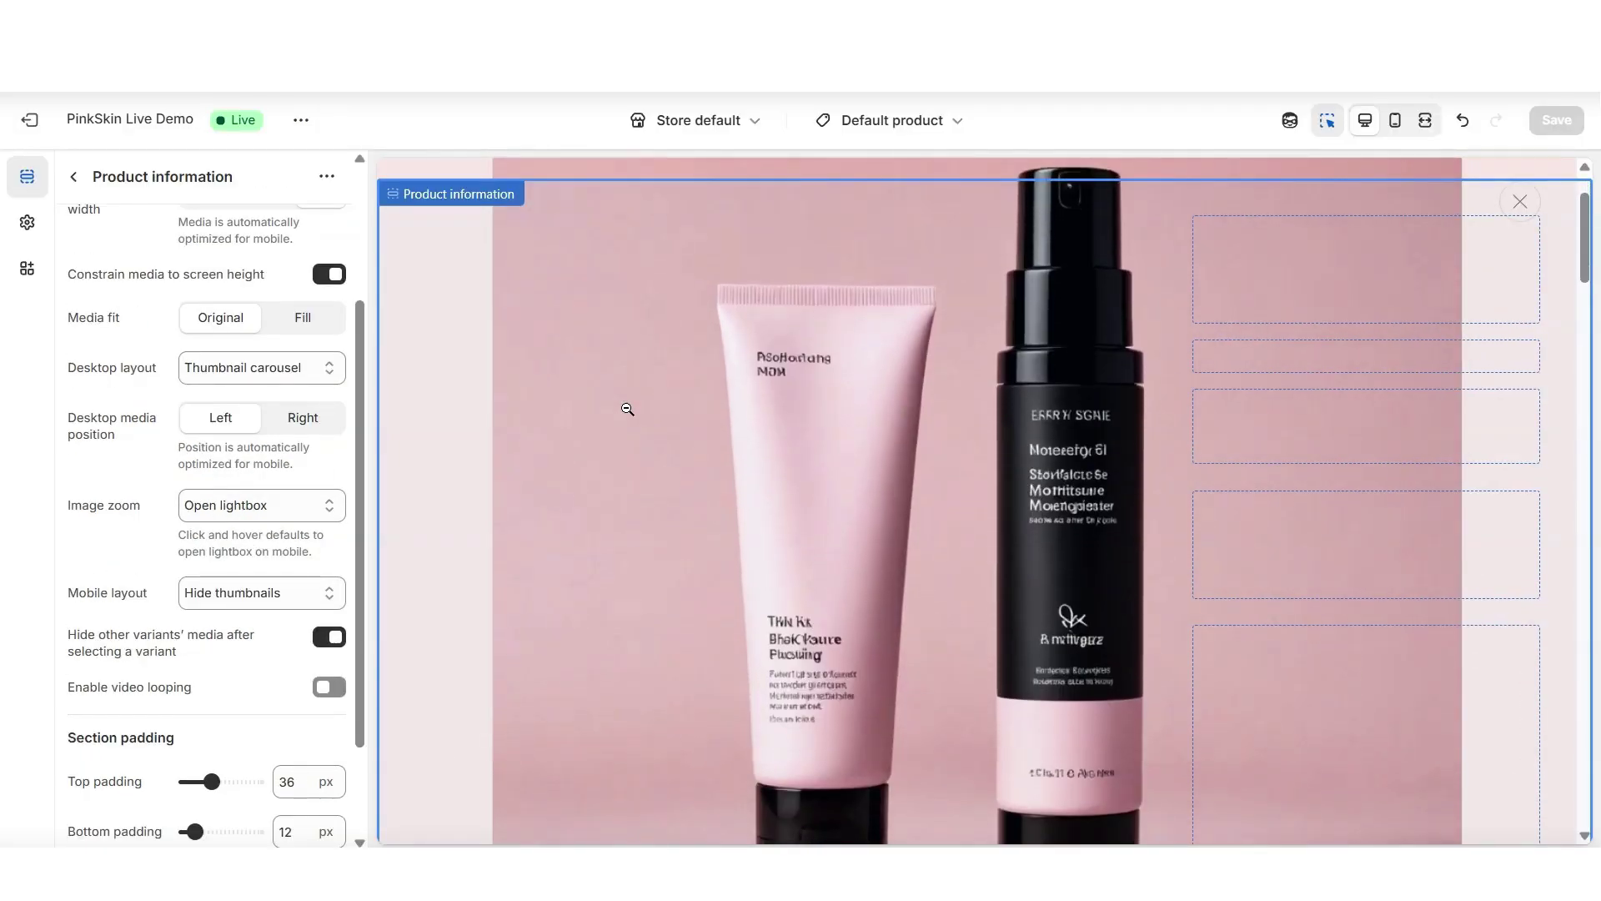
click(628, 409)
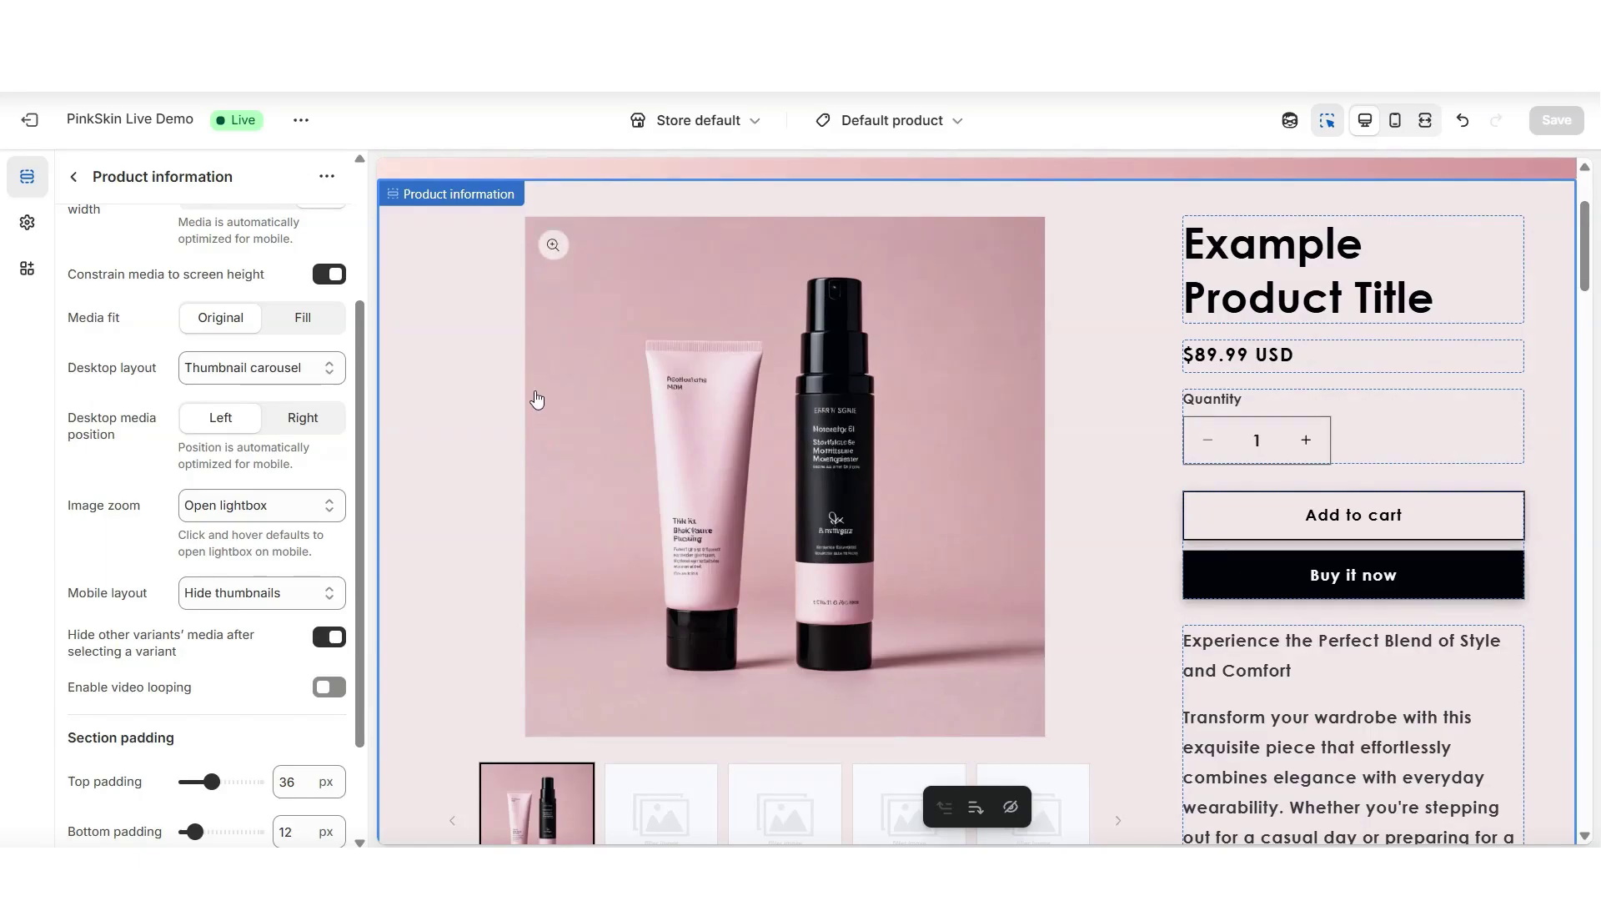
Set the image zoom to Click and hover, test it on the product image, and reopen the zoom options.
click(253, 509)
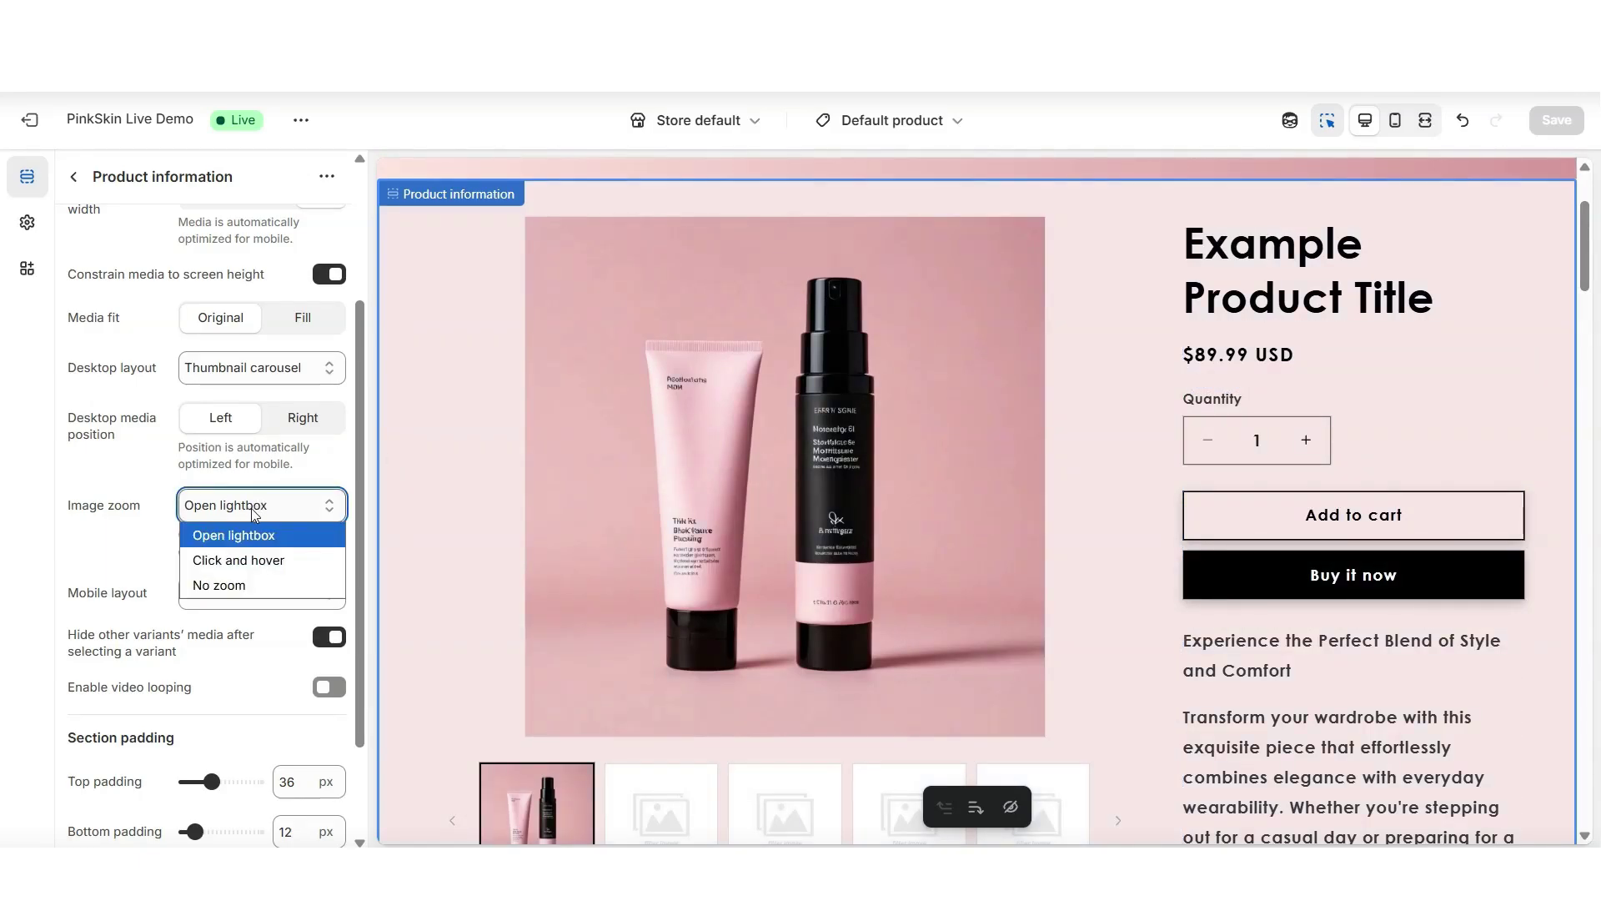
click(250, 560)
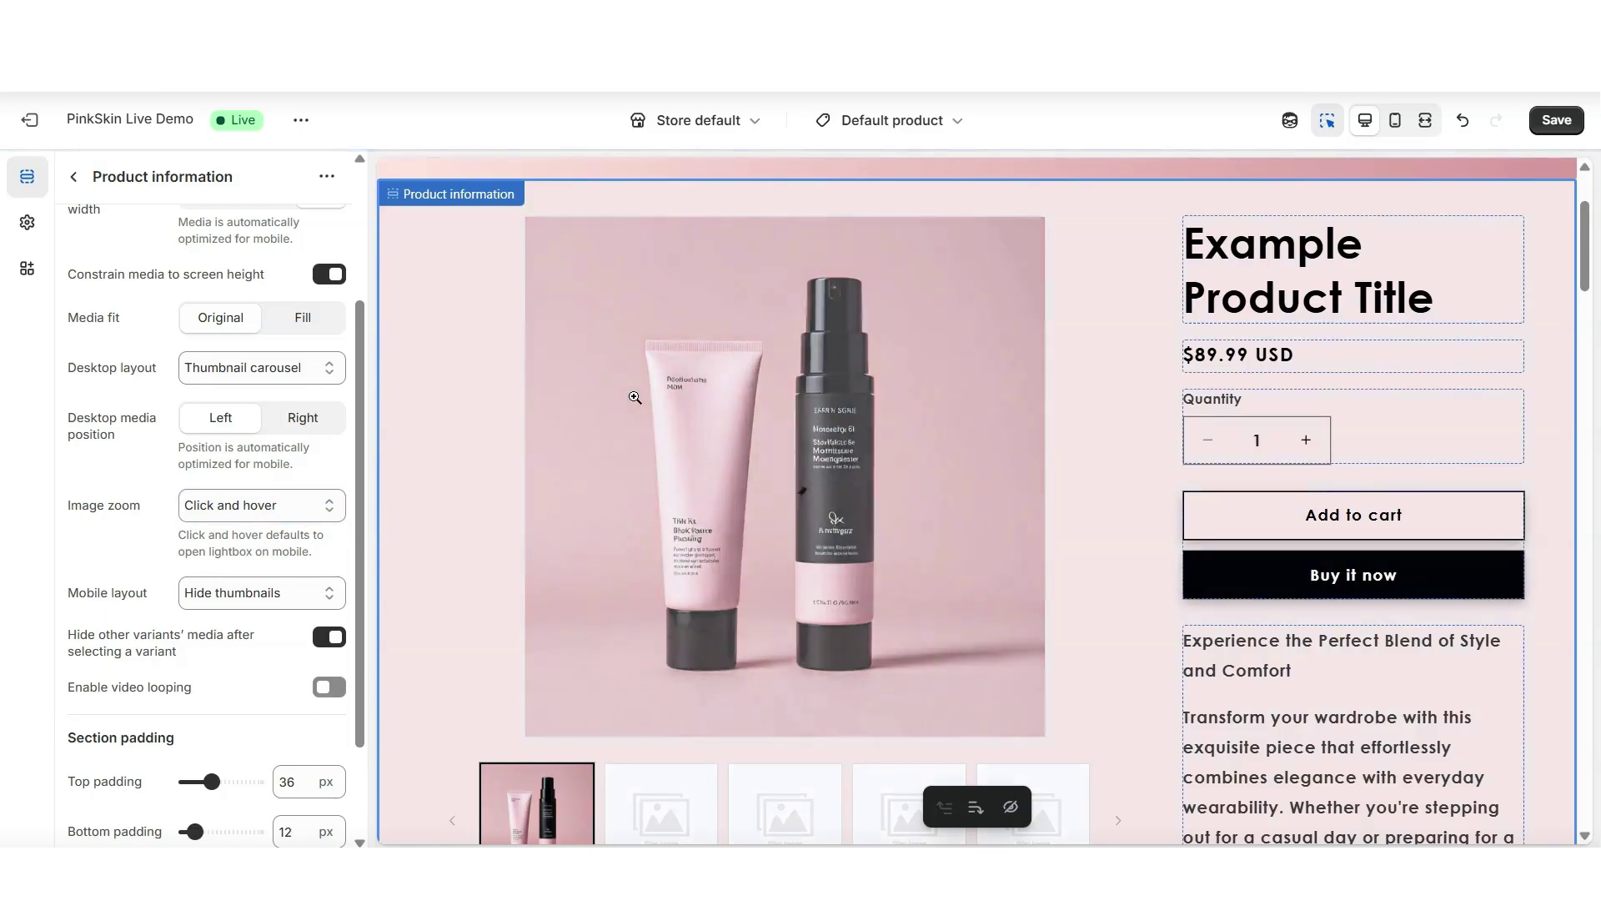
click(637, 397)
click(239, 503)
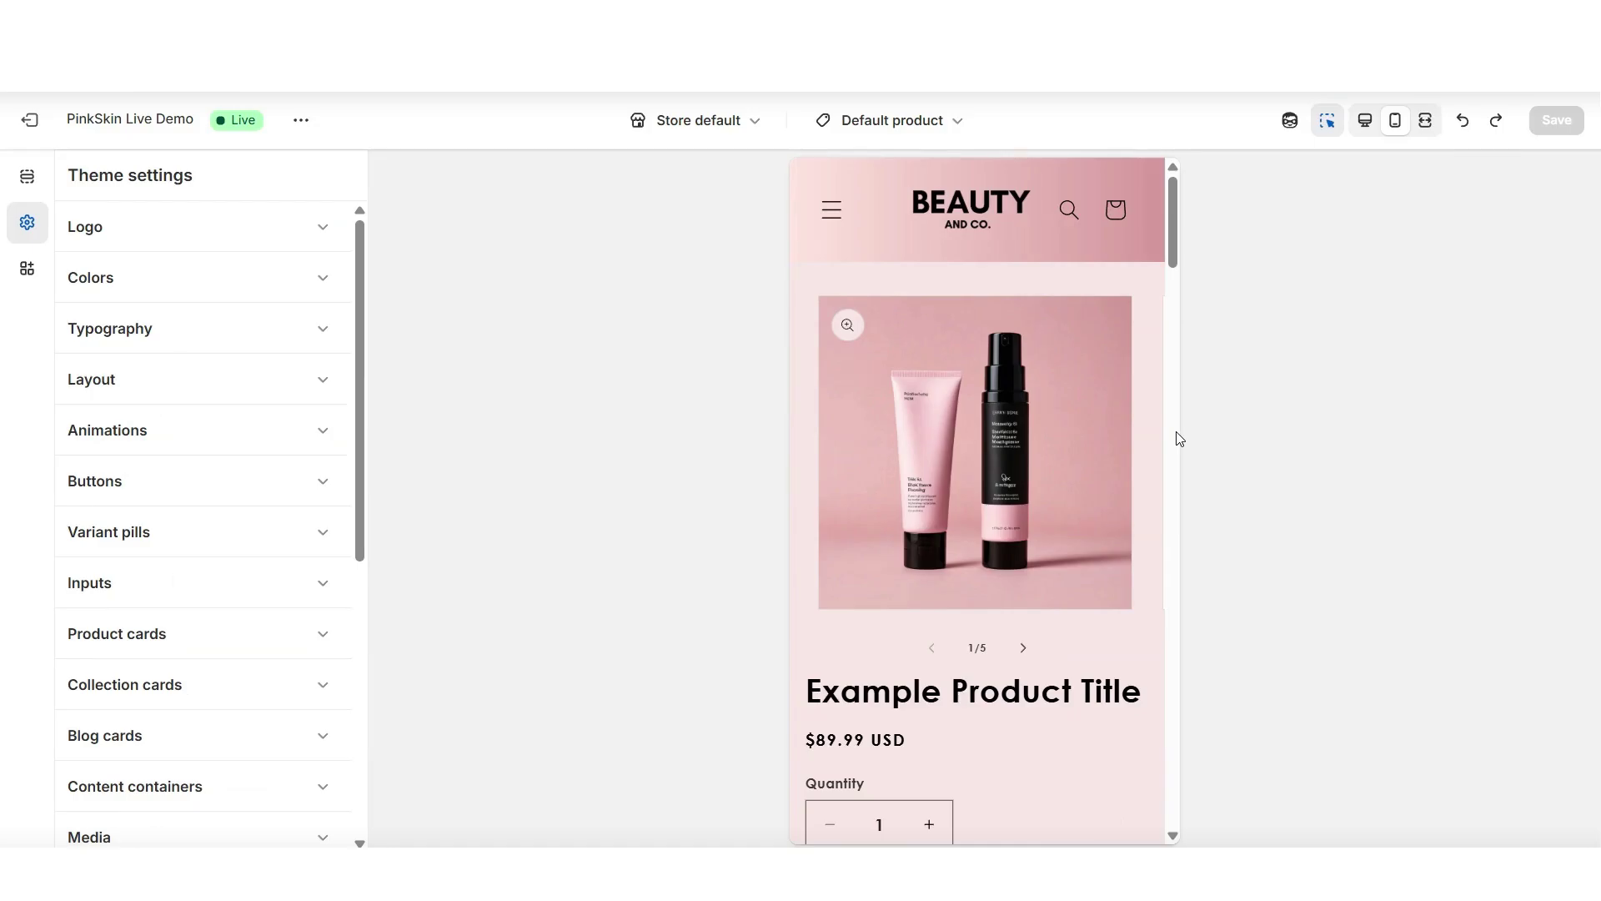
Try the product image navigation in the mobile preview and look over the home page's Bestsellers section in the full-width preview.
click(1038, 599)
click(1022, 647)
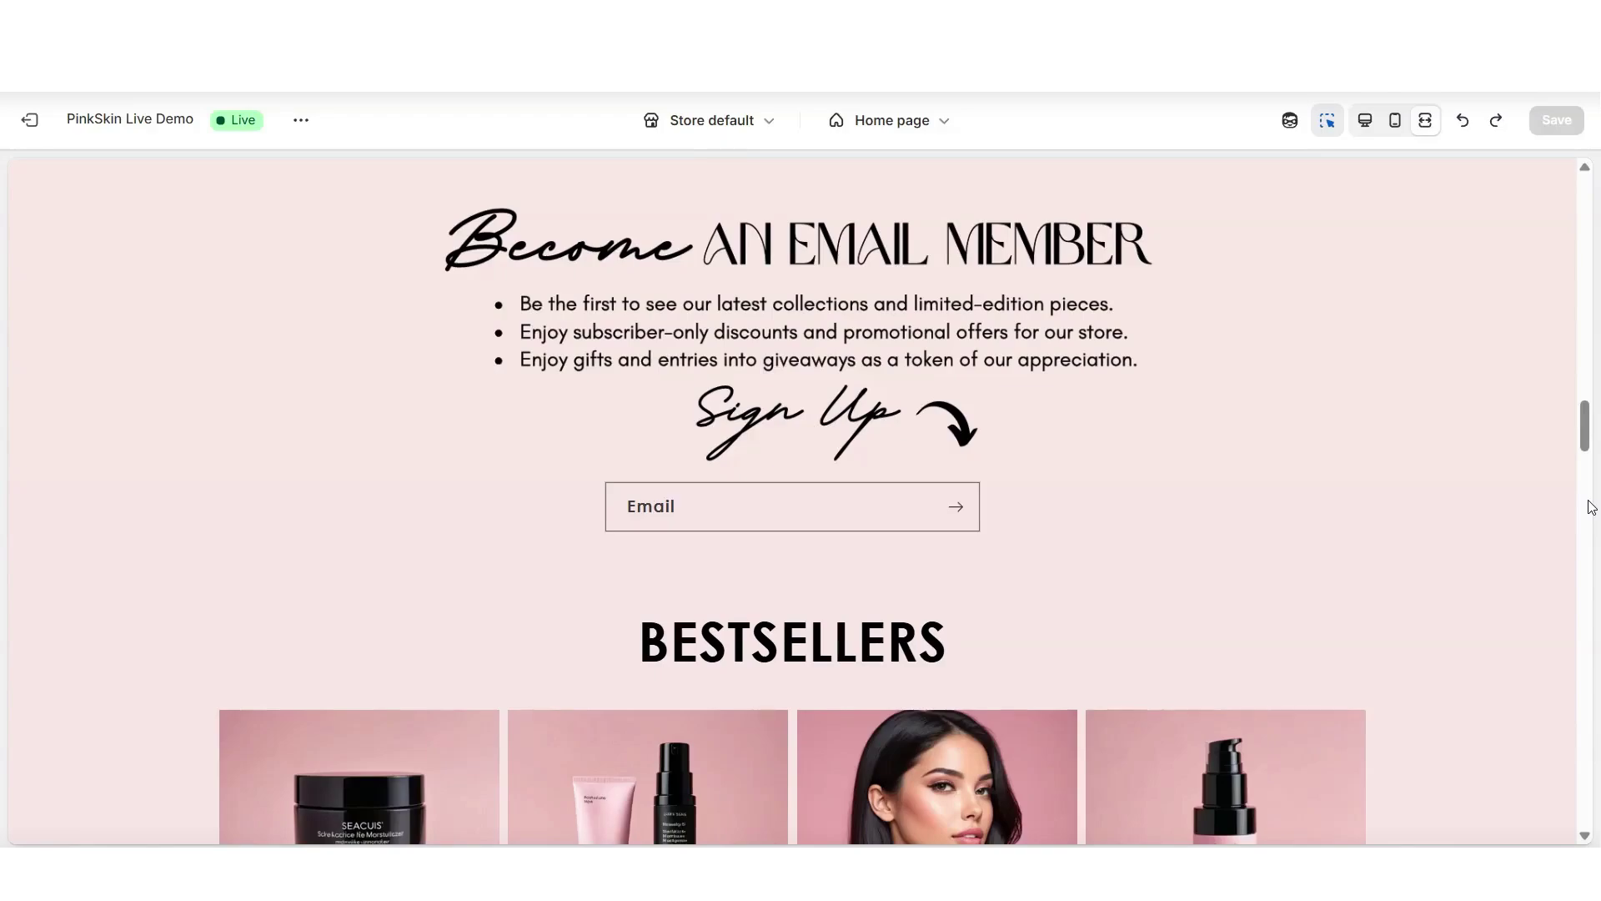
scroll(1591, 506, down, 3)
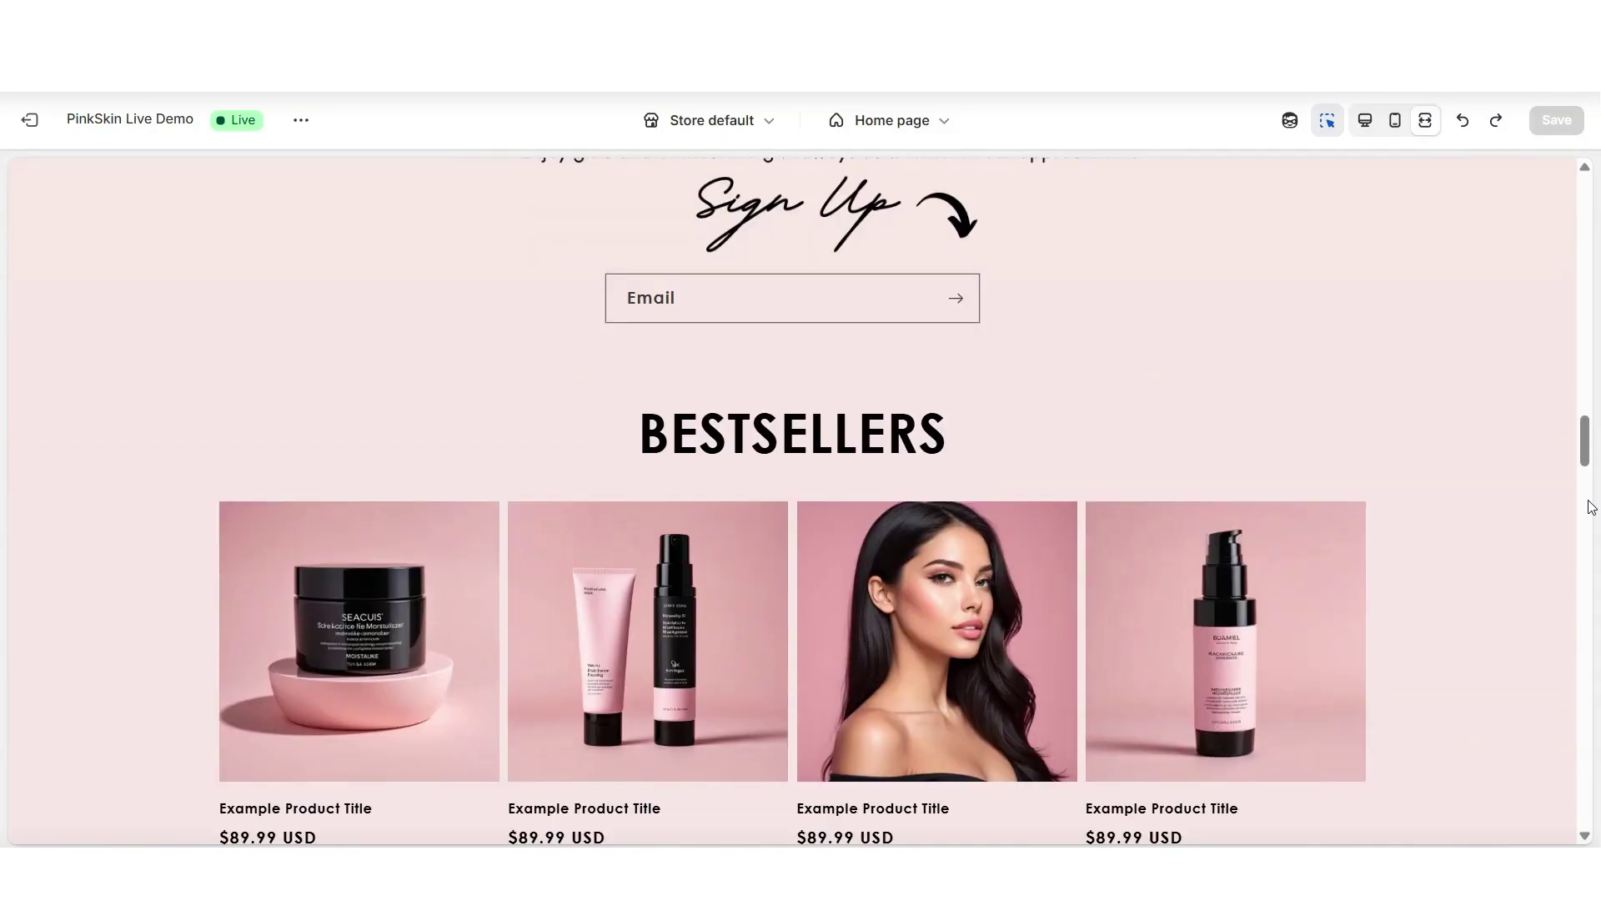
scroll(1590, 506, down, 2)
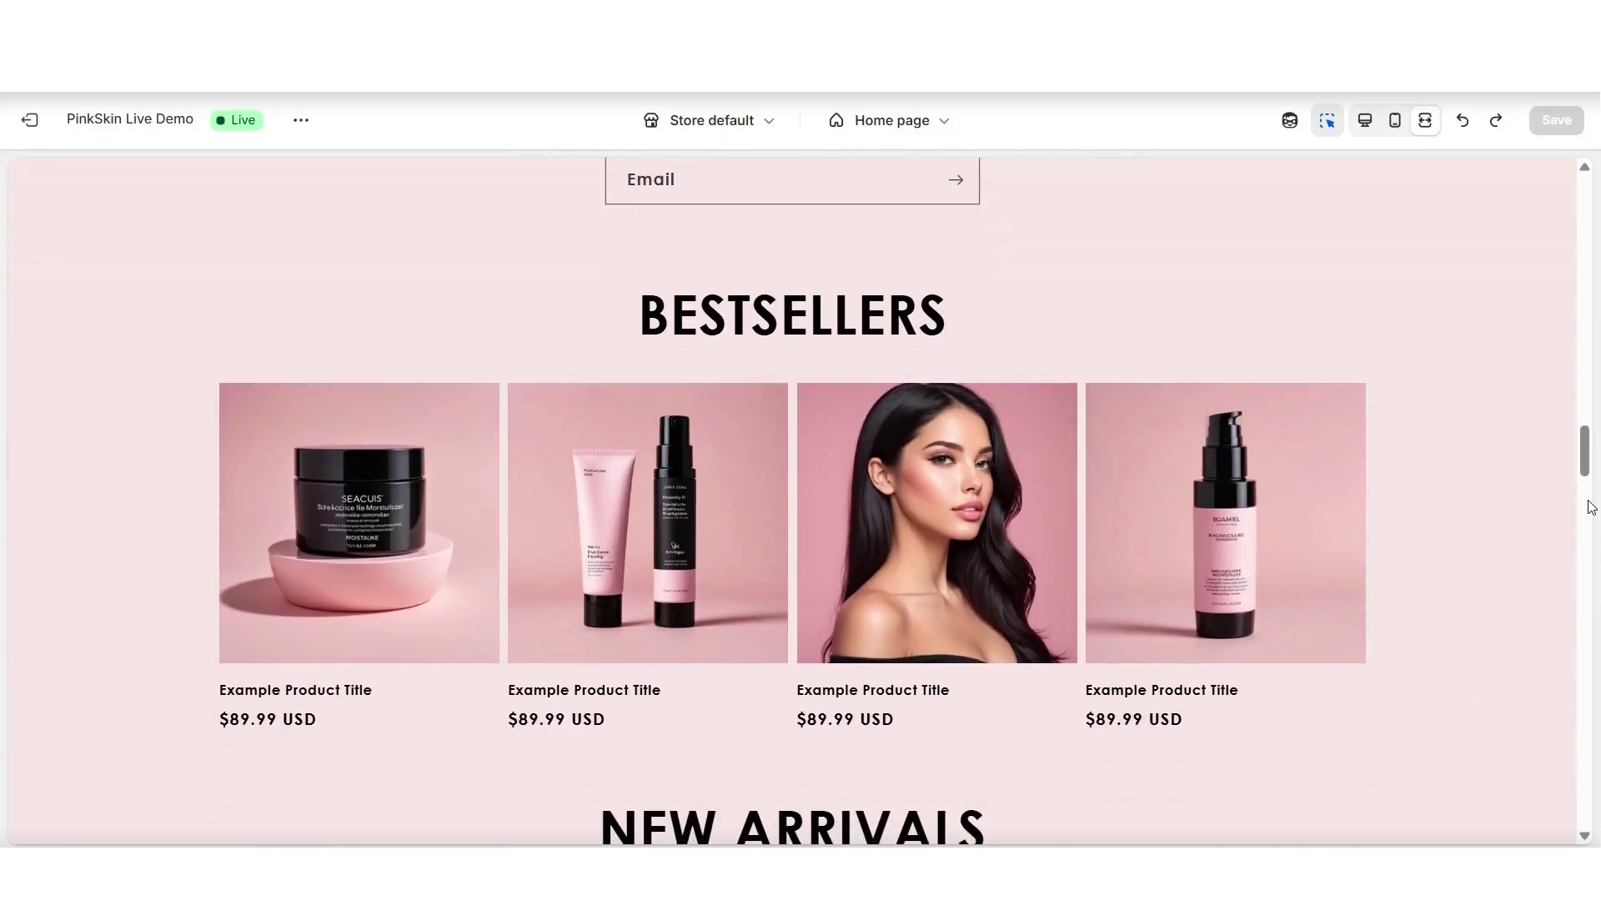
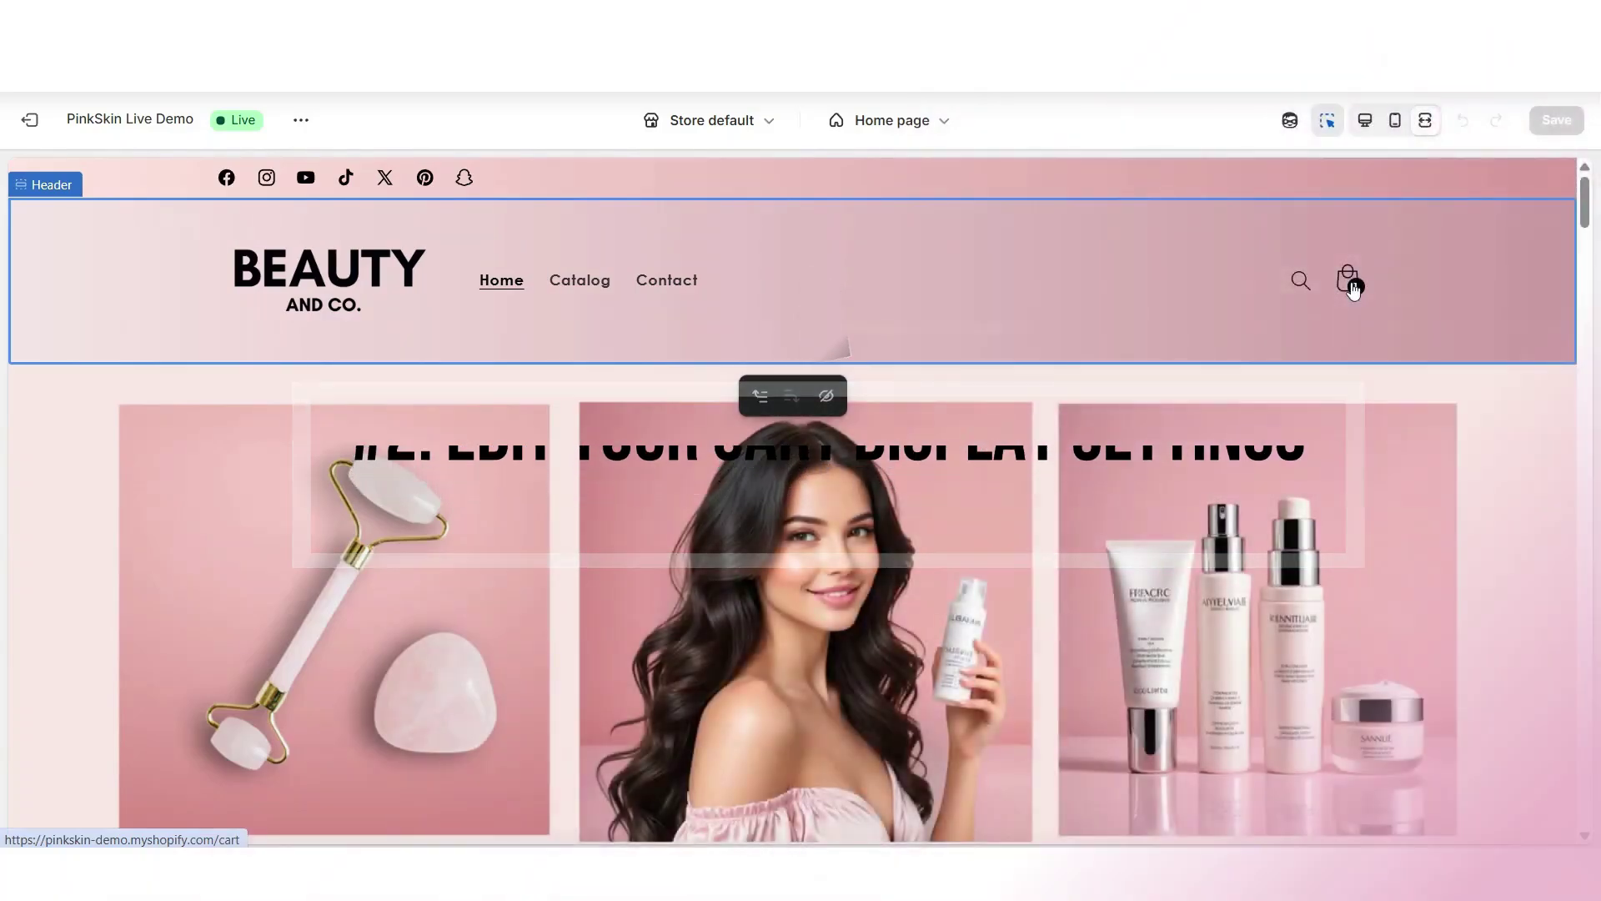
Review the cart page from the store header's cart link and leave the full-width preview.
click(1353, 285)
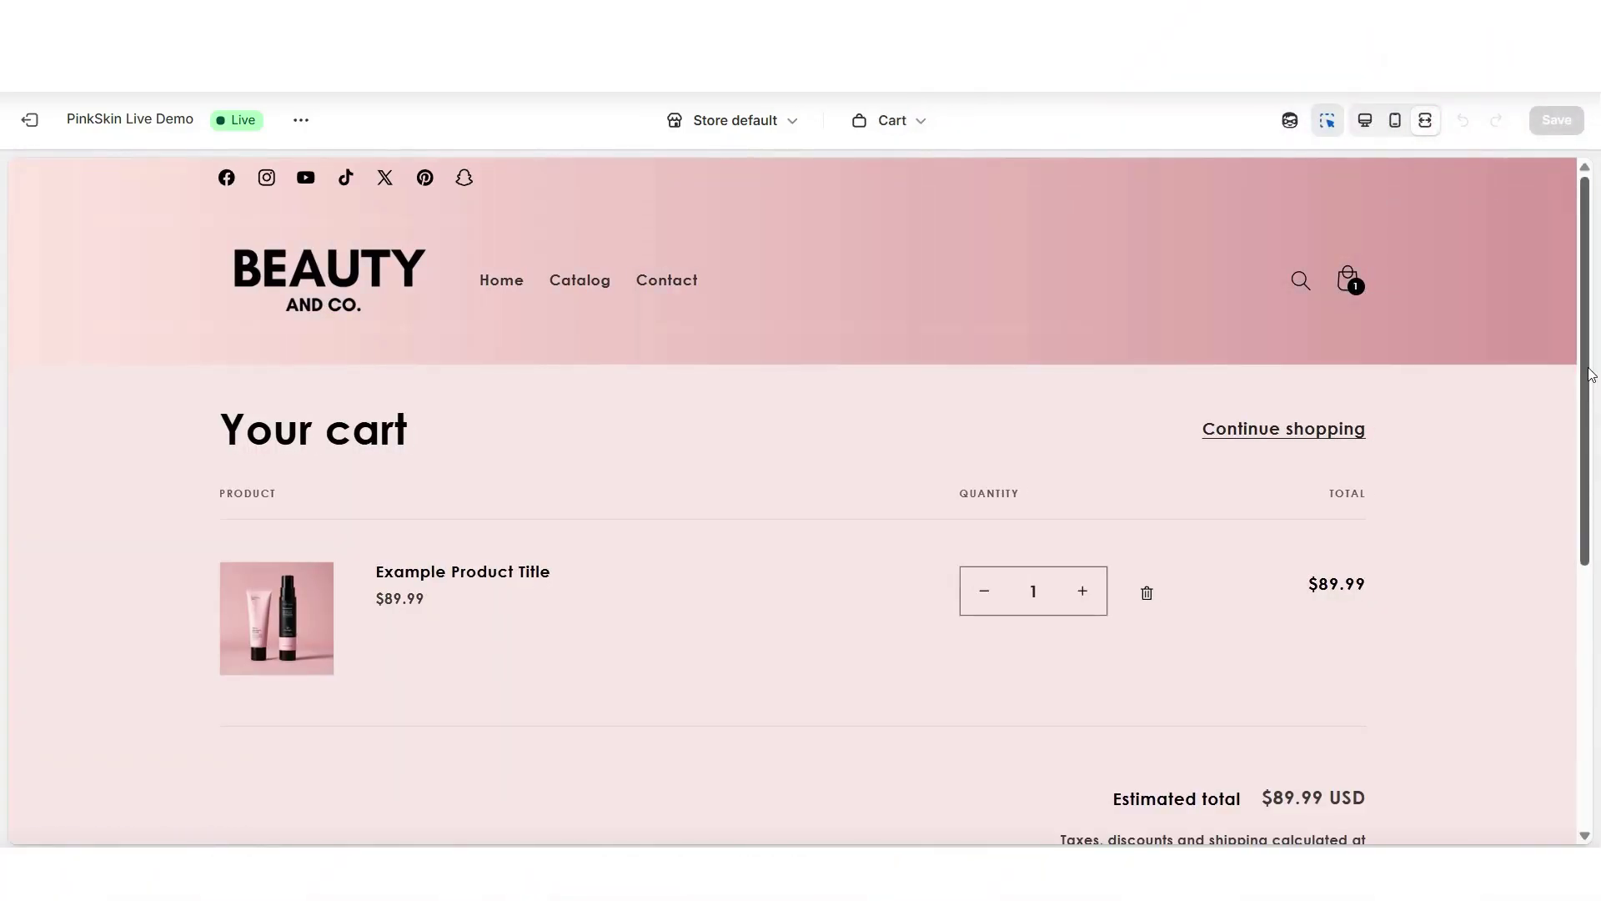
scroll(1591, 374, down, 3)
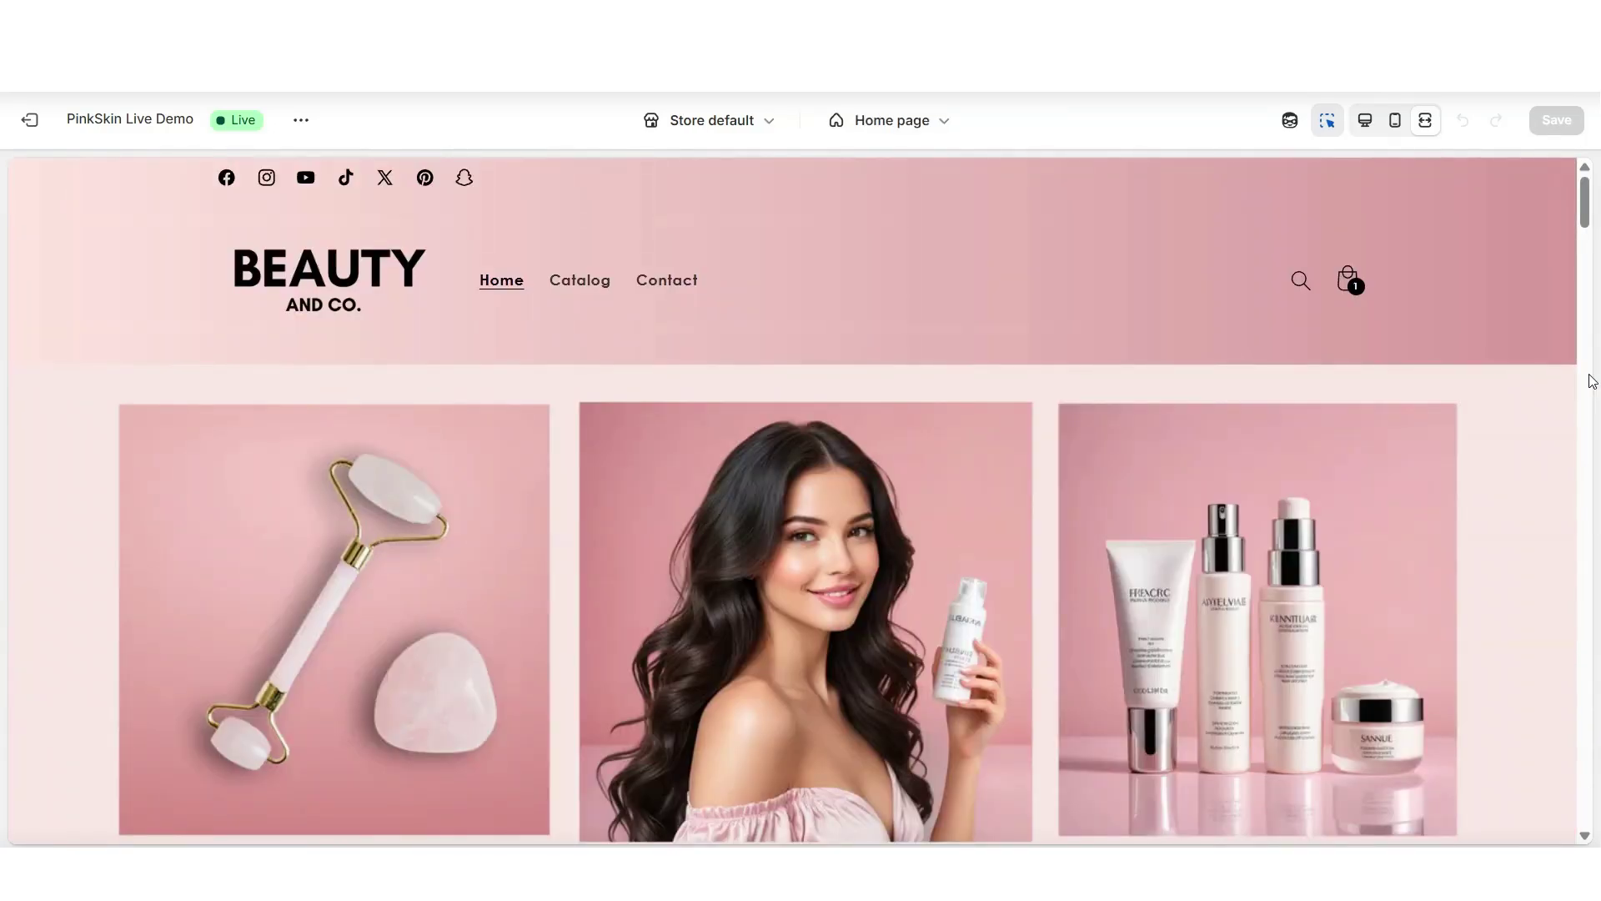
key(ctrl+shift+f)
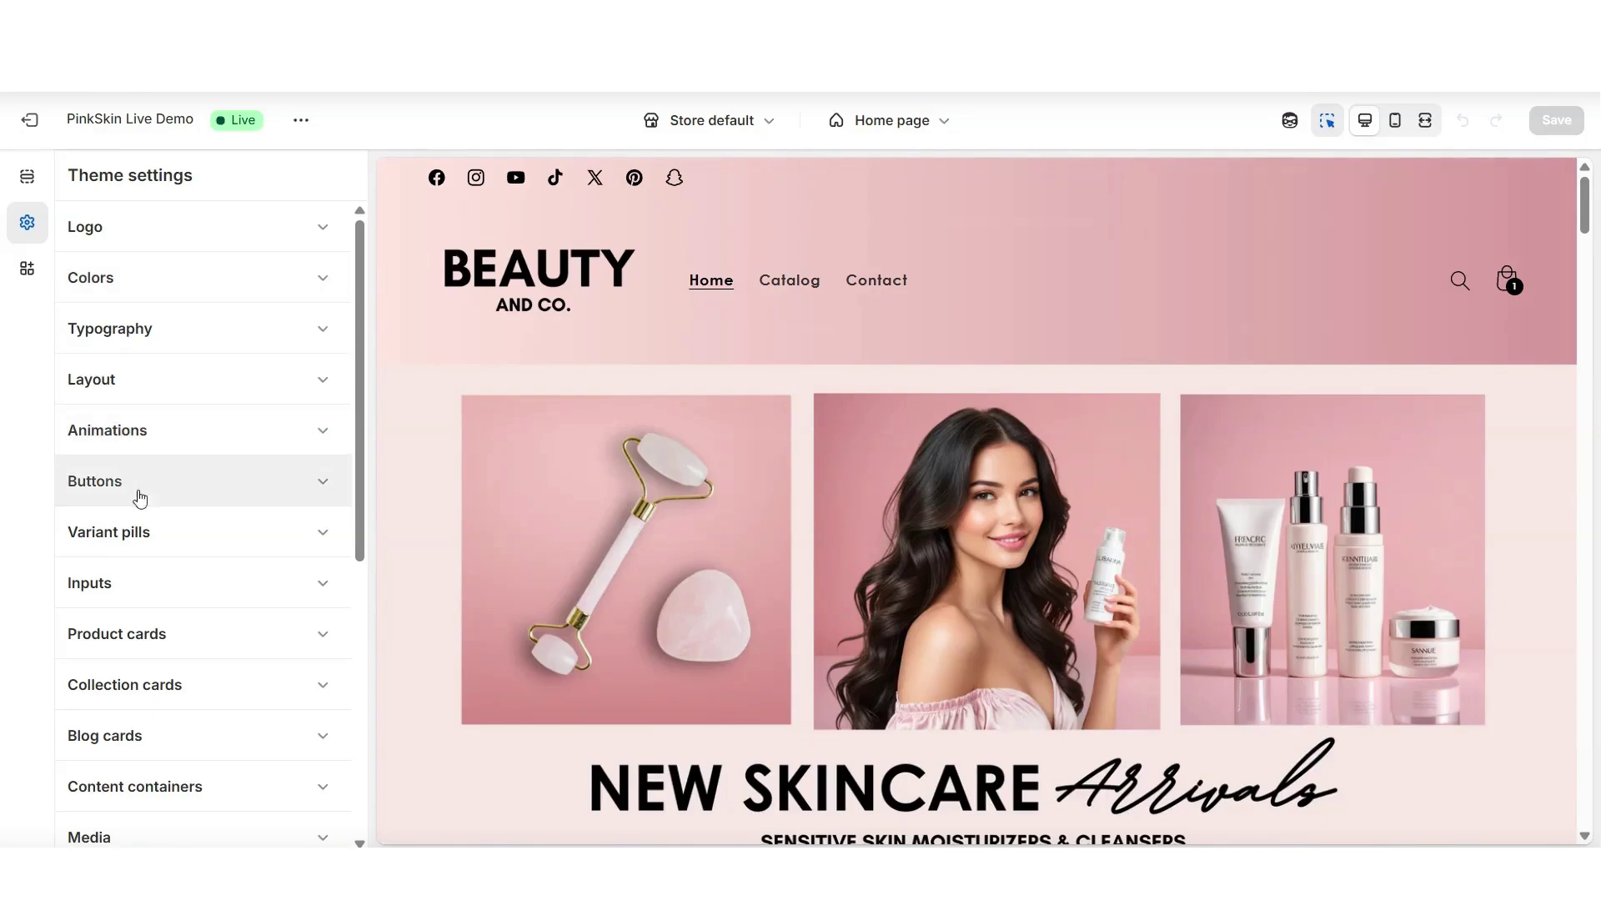
Expand the Cart section of the theme settings and examine its cart type and cart drawer options.
scroll(358, 564, down, 6)
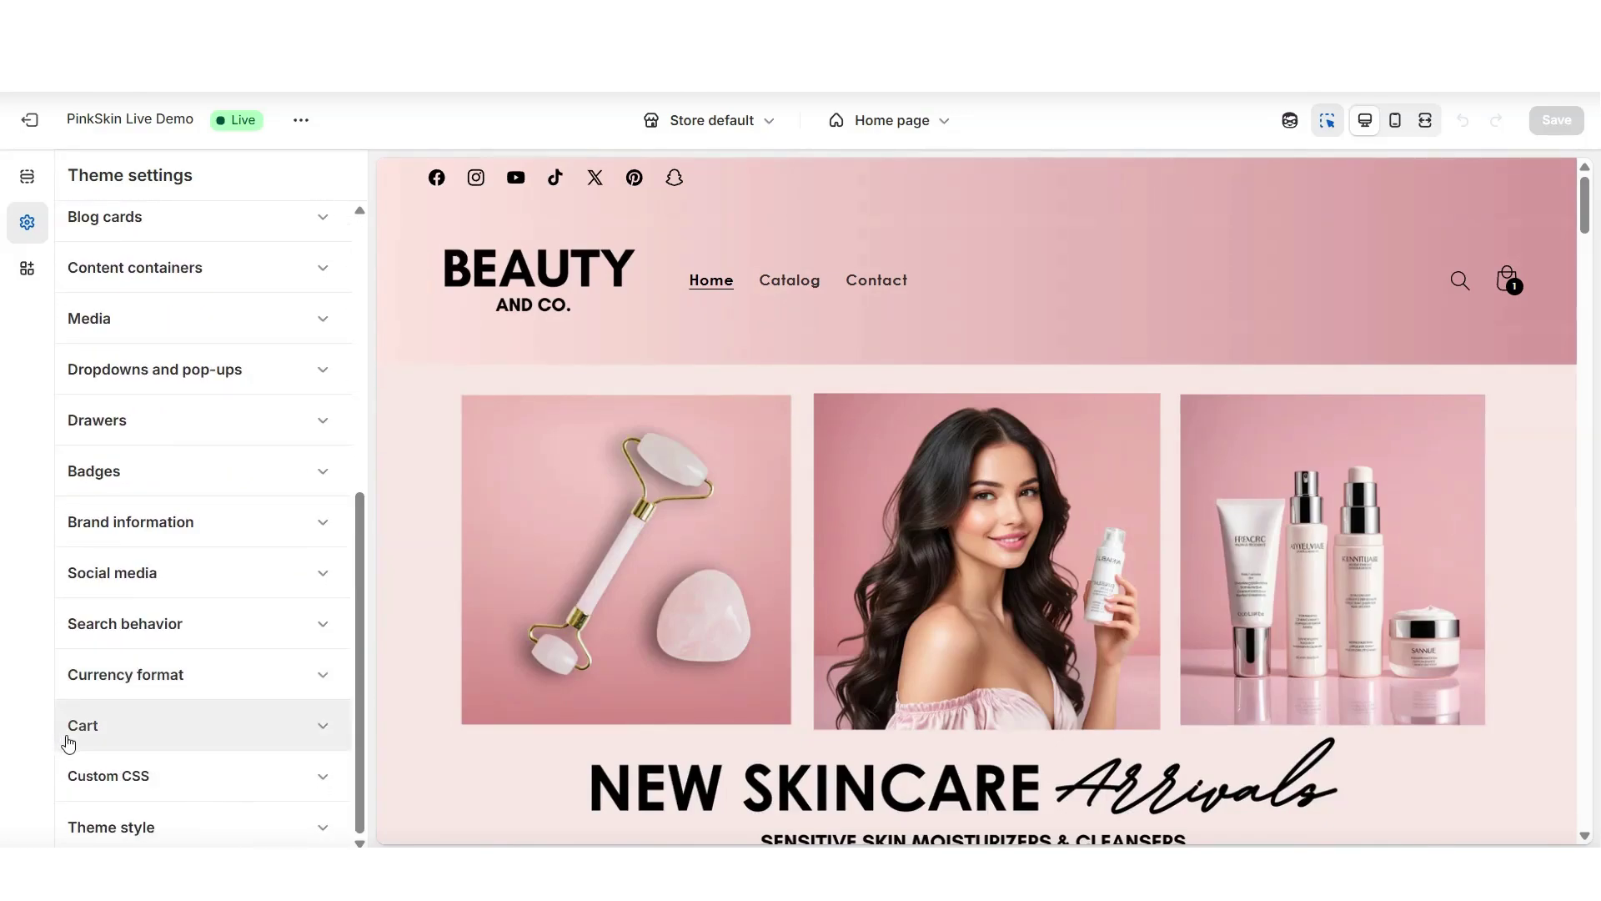
click(205, 732)
drag(361, 606, 373, 719)
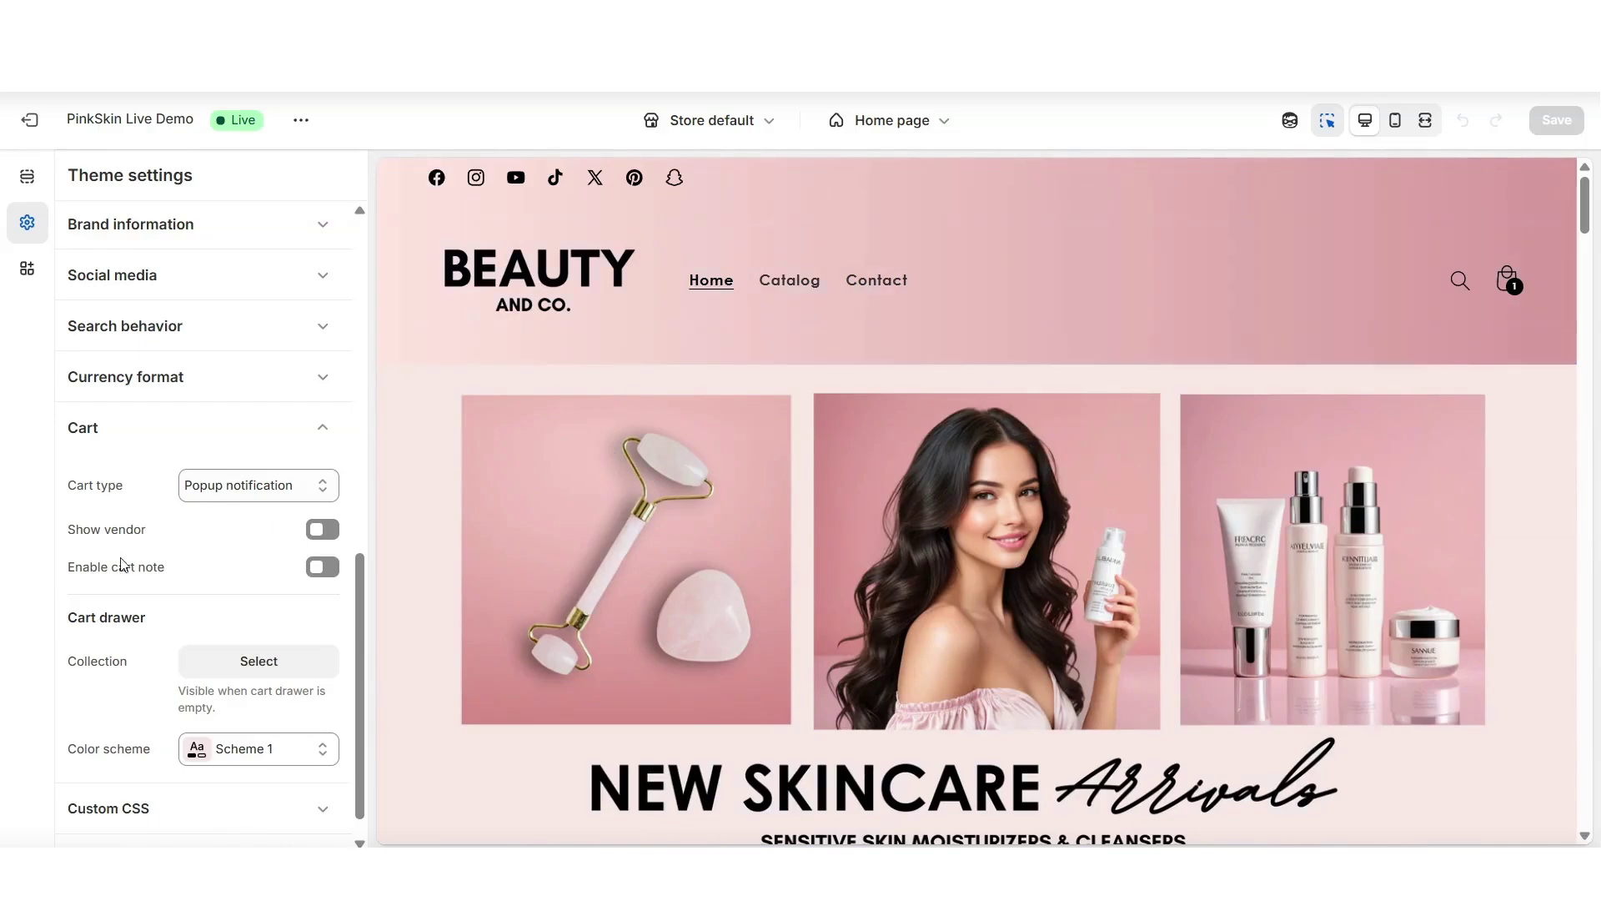
Add the Moisturizer variant to the cart to check the popup notification, and open the cart page.
scroll(123, 479, down, 1)
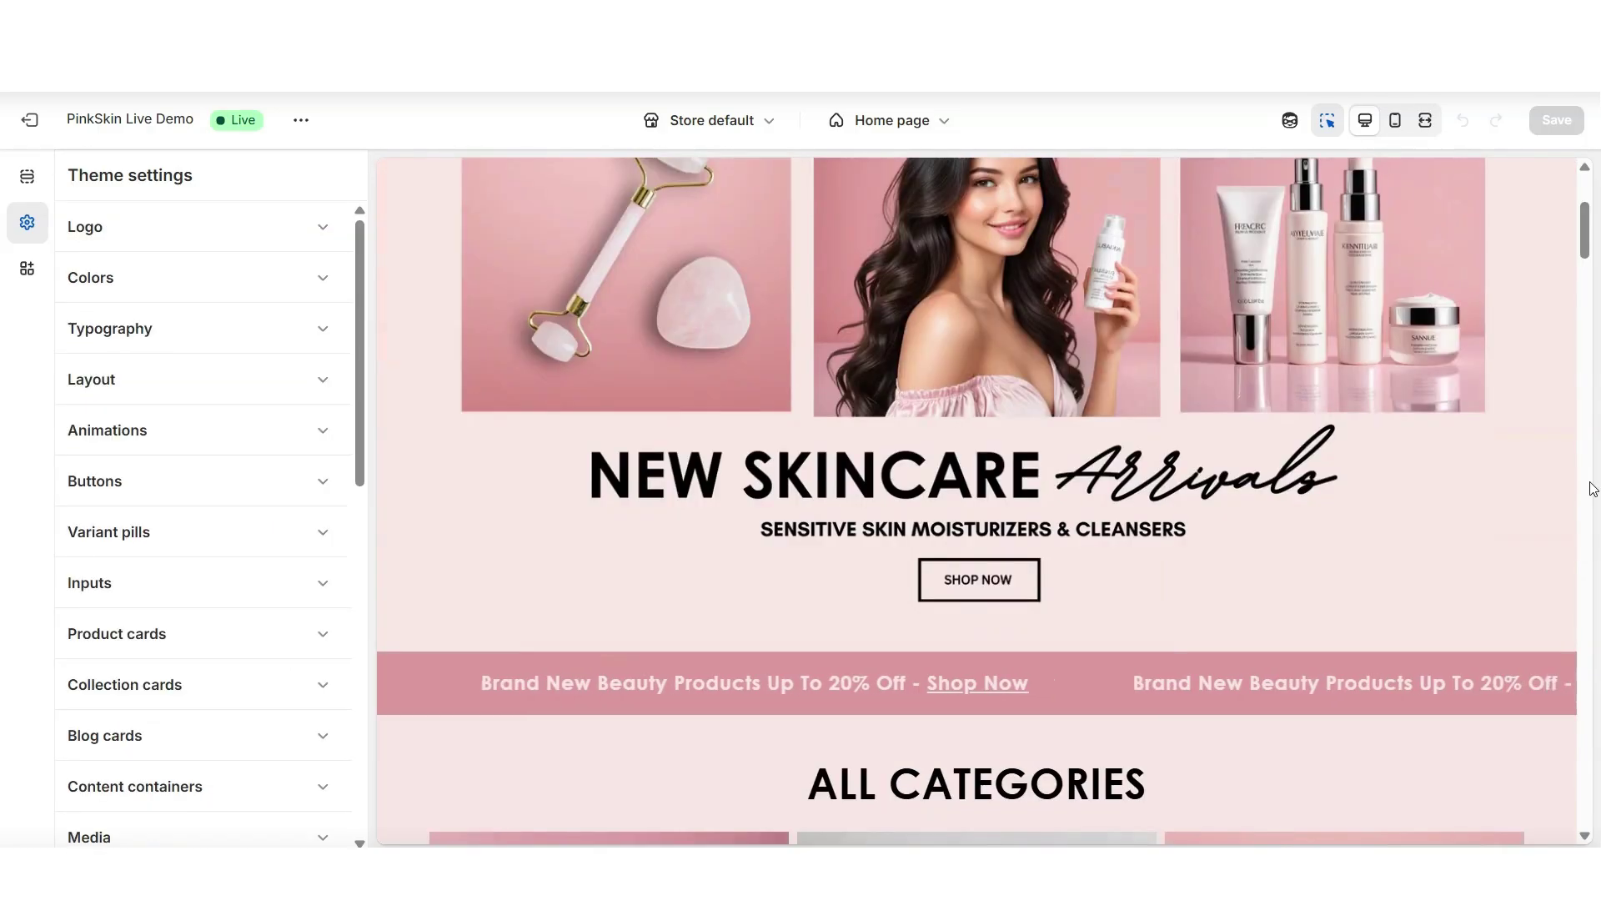
scroll(1251, 401, up, 3)
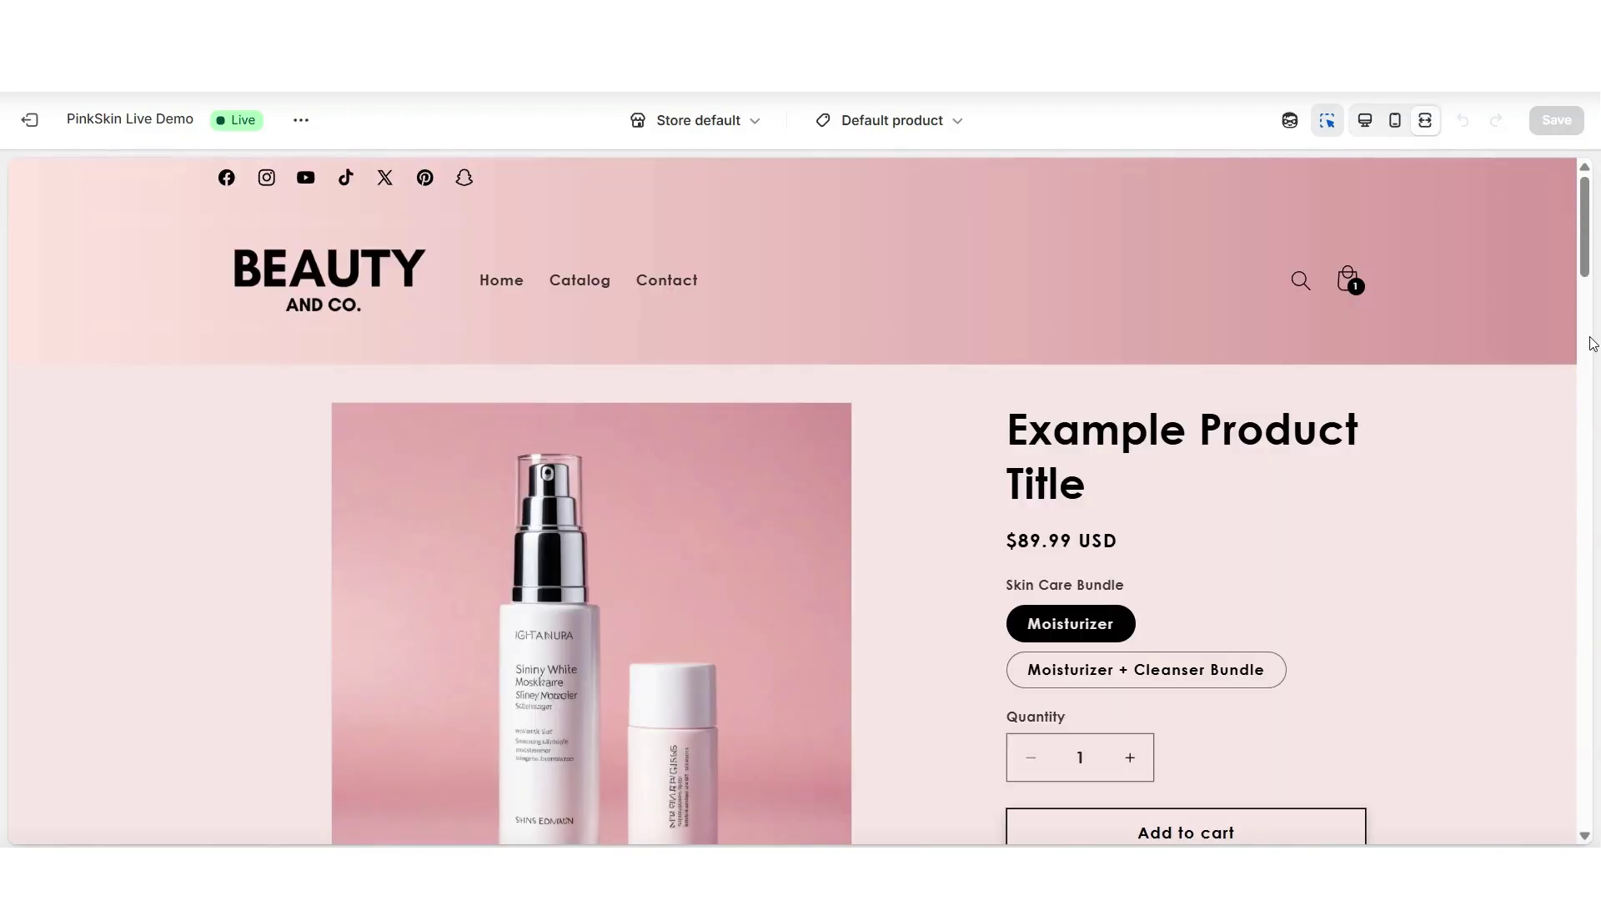
scroll(1593, 344, down, 3)
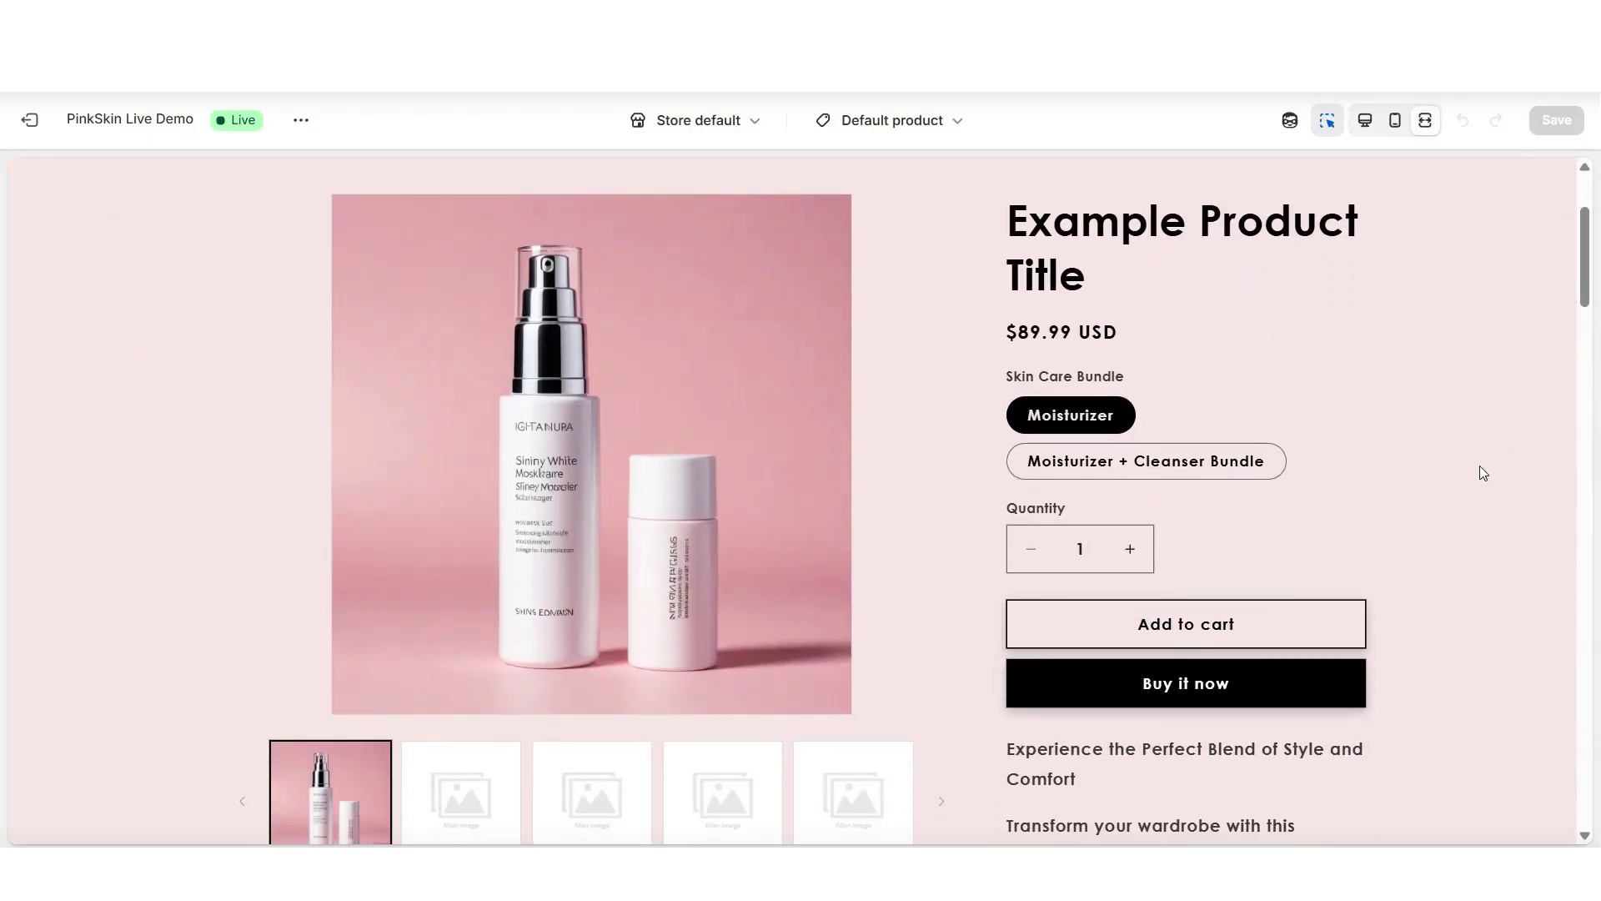
click(1156, 623)
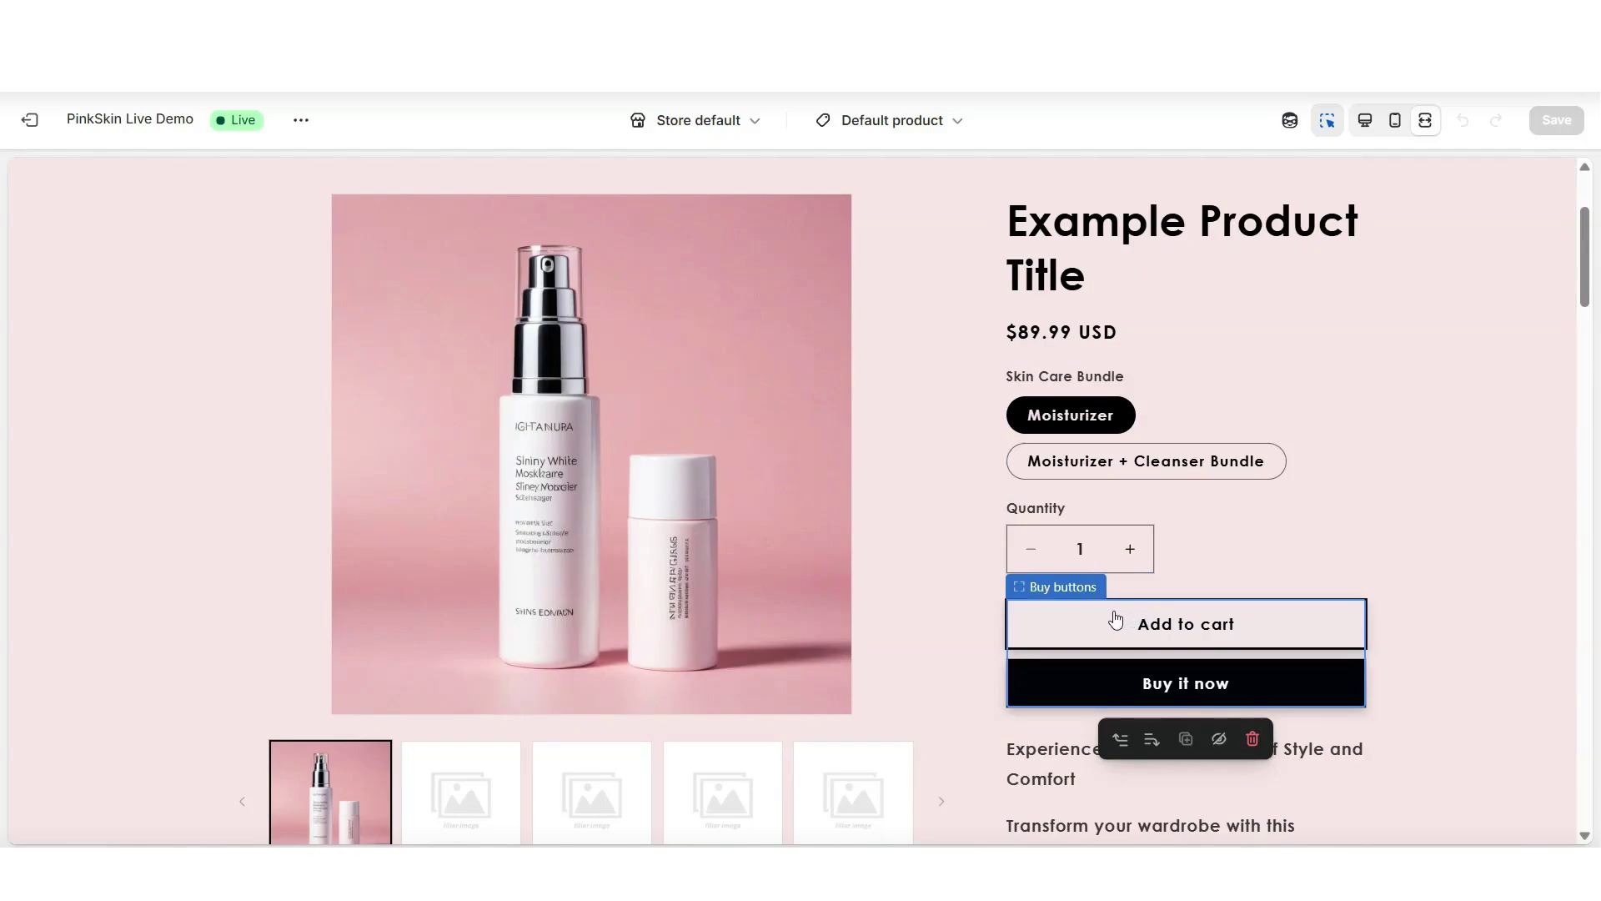
click(1112, 622)
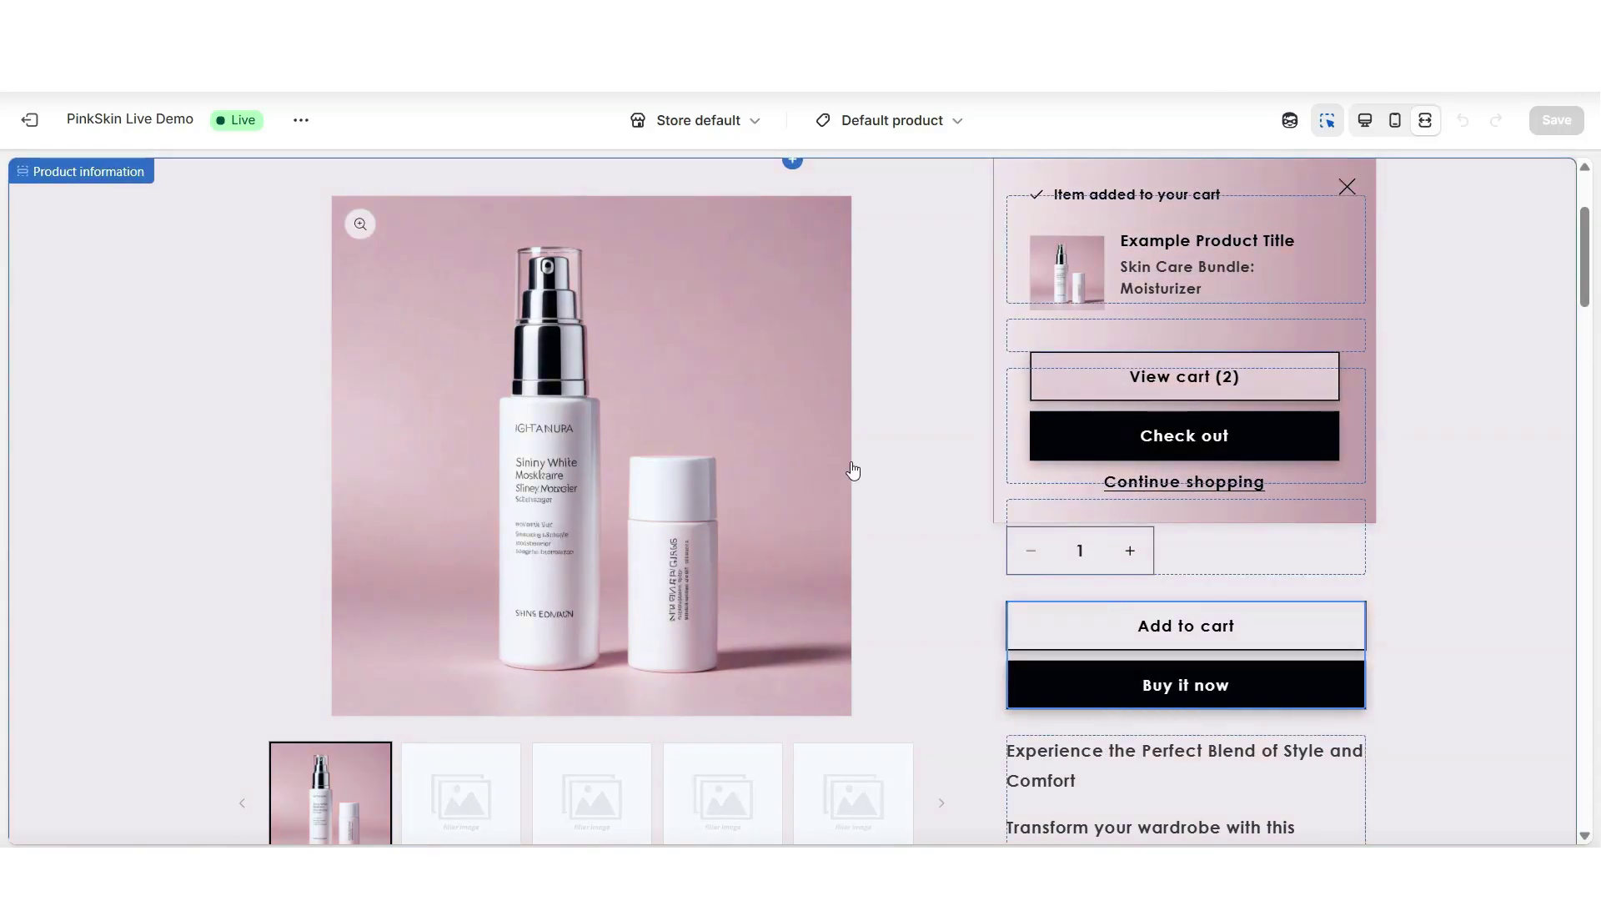
scroll(851, 465, up, 3)
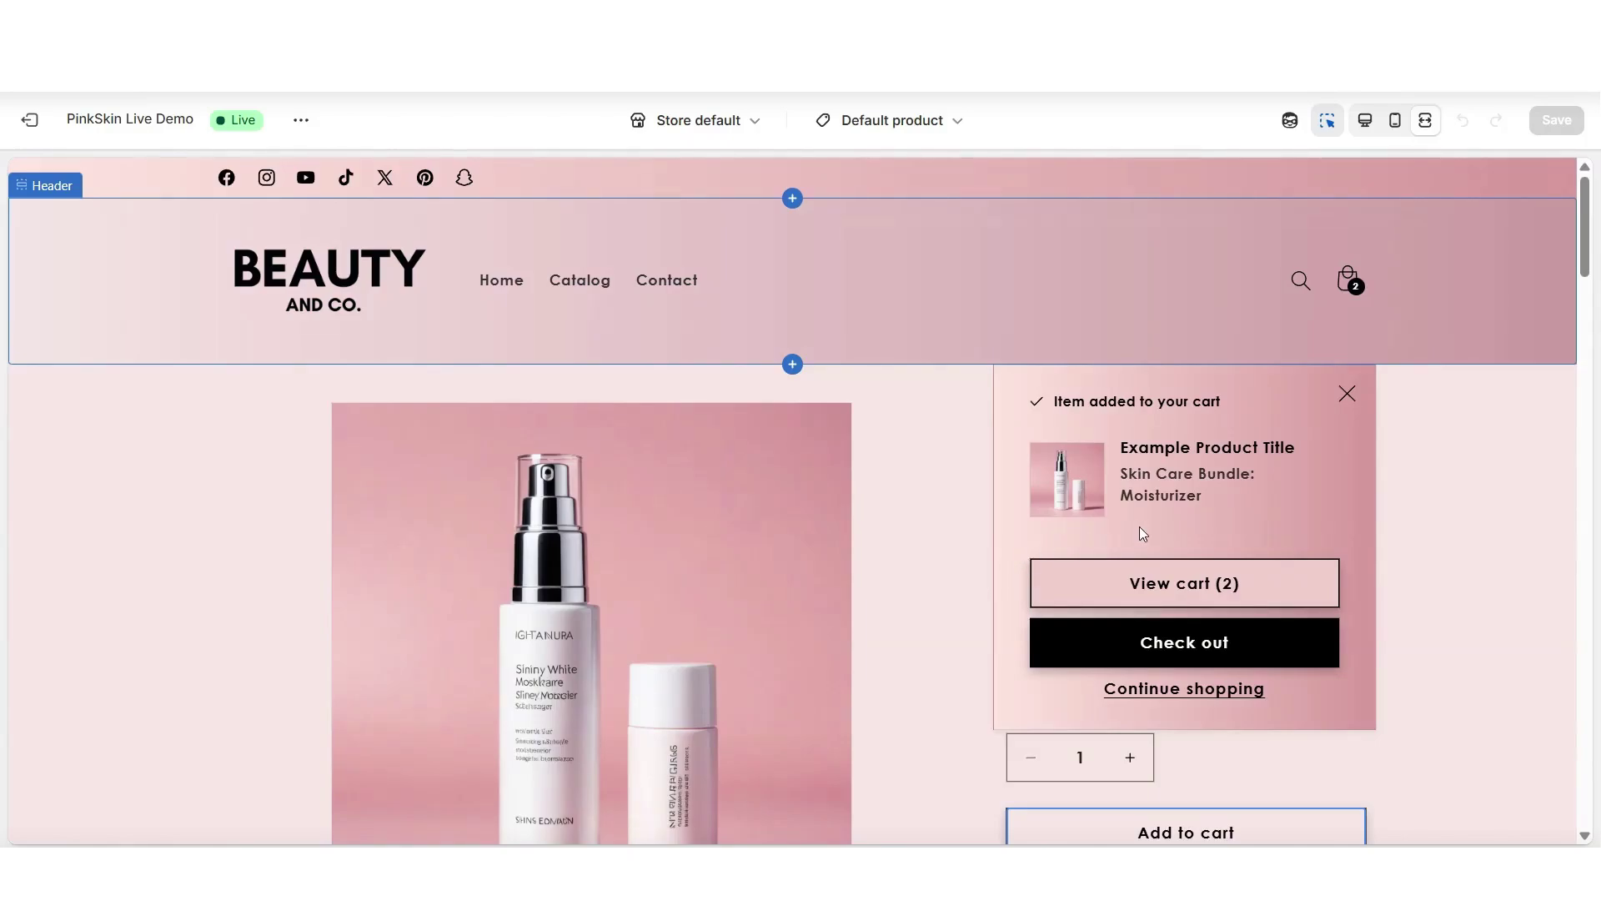
click(1351, 282)
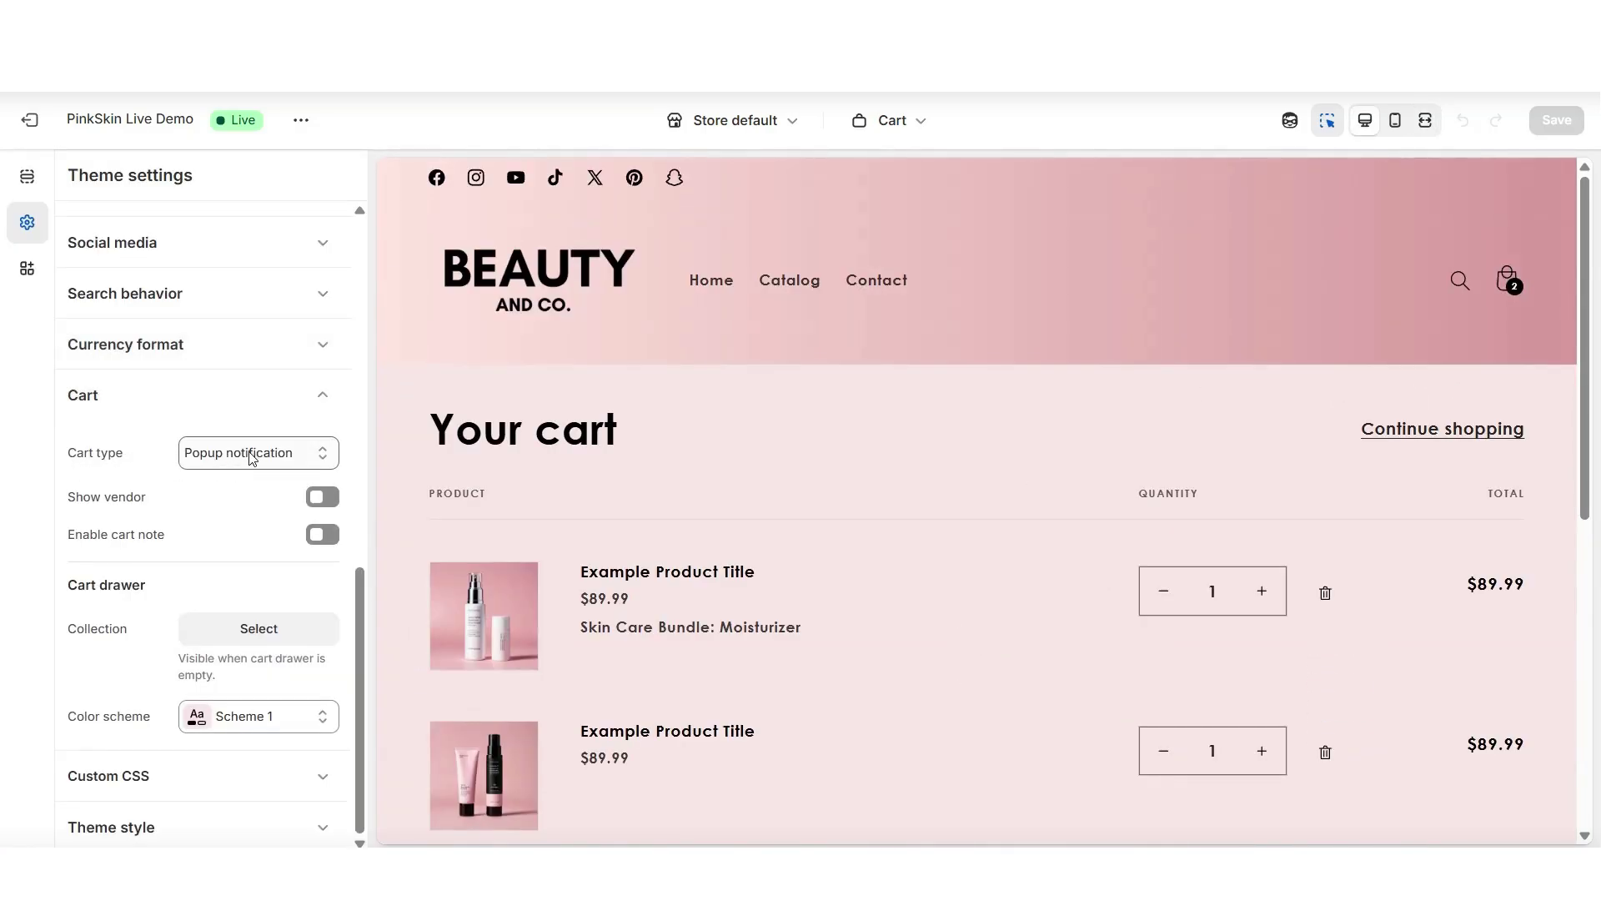
Set the cart type to Drawer and test it by adding a collection product to the cart in the full-width preview.
click(248, 454)
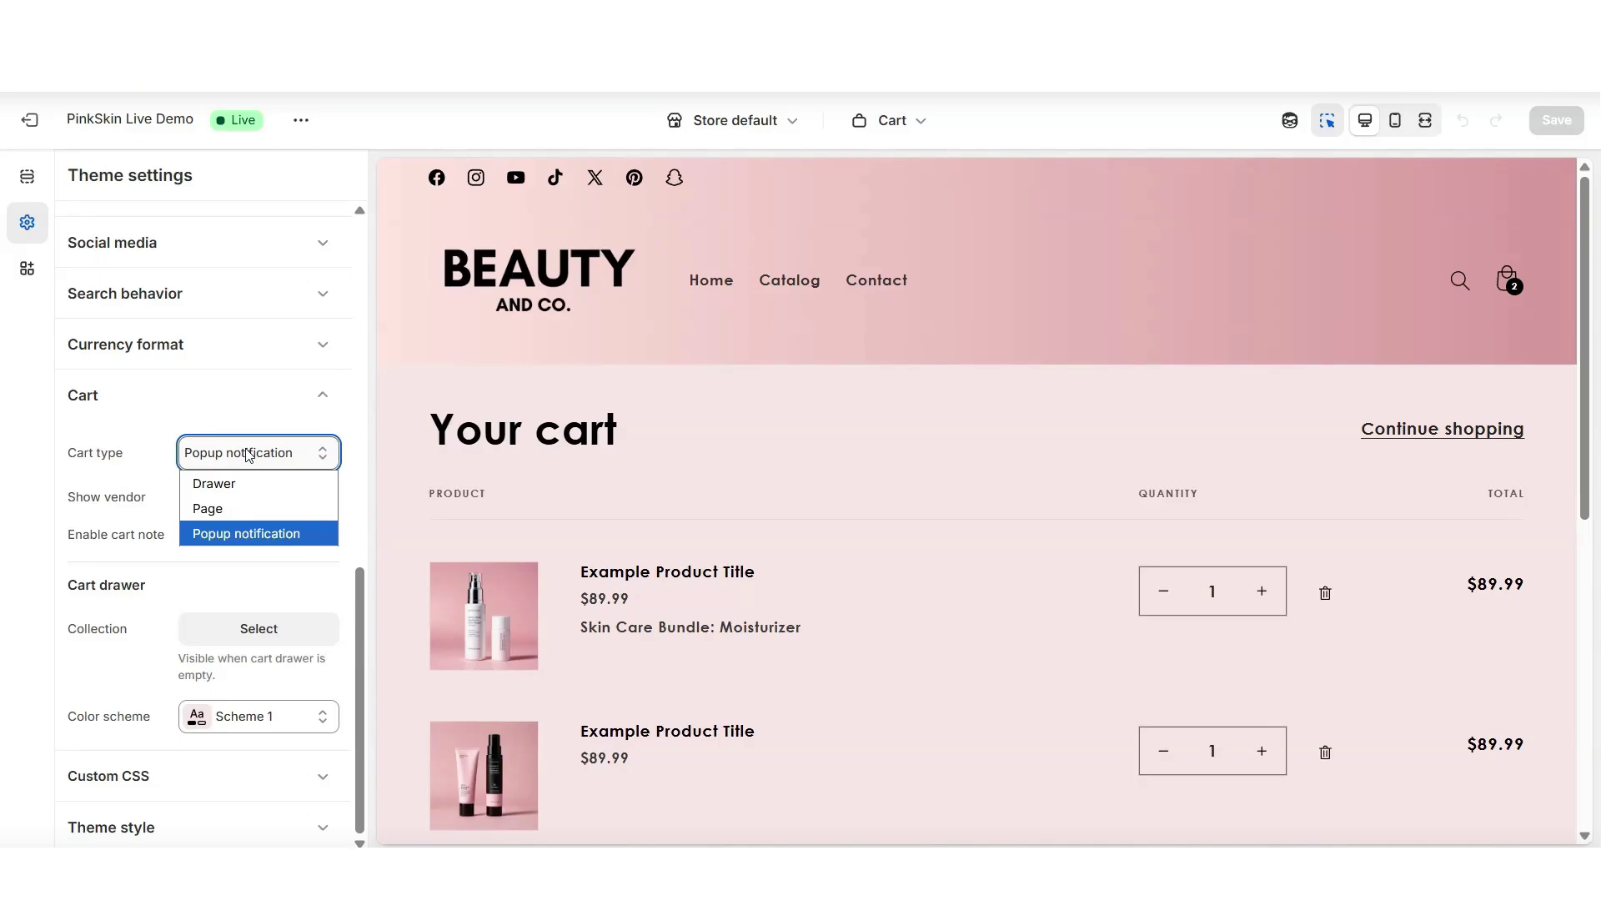
click(223, 487)
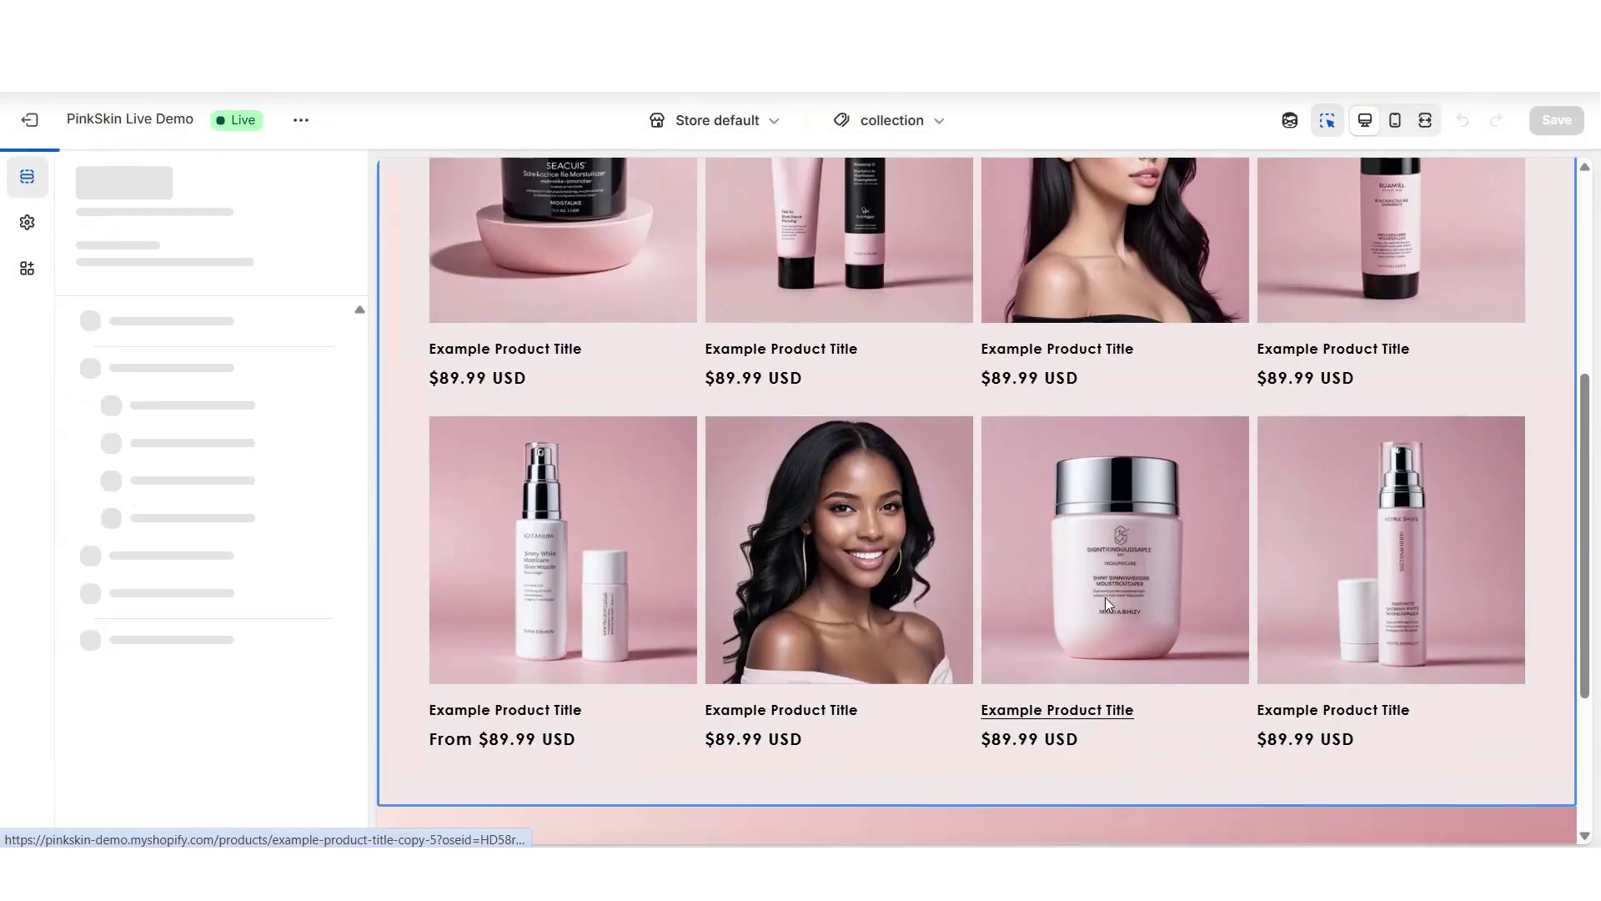
click(1104, 598)
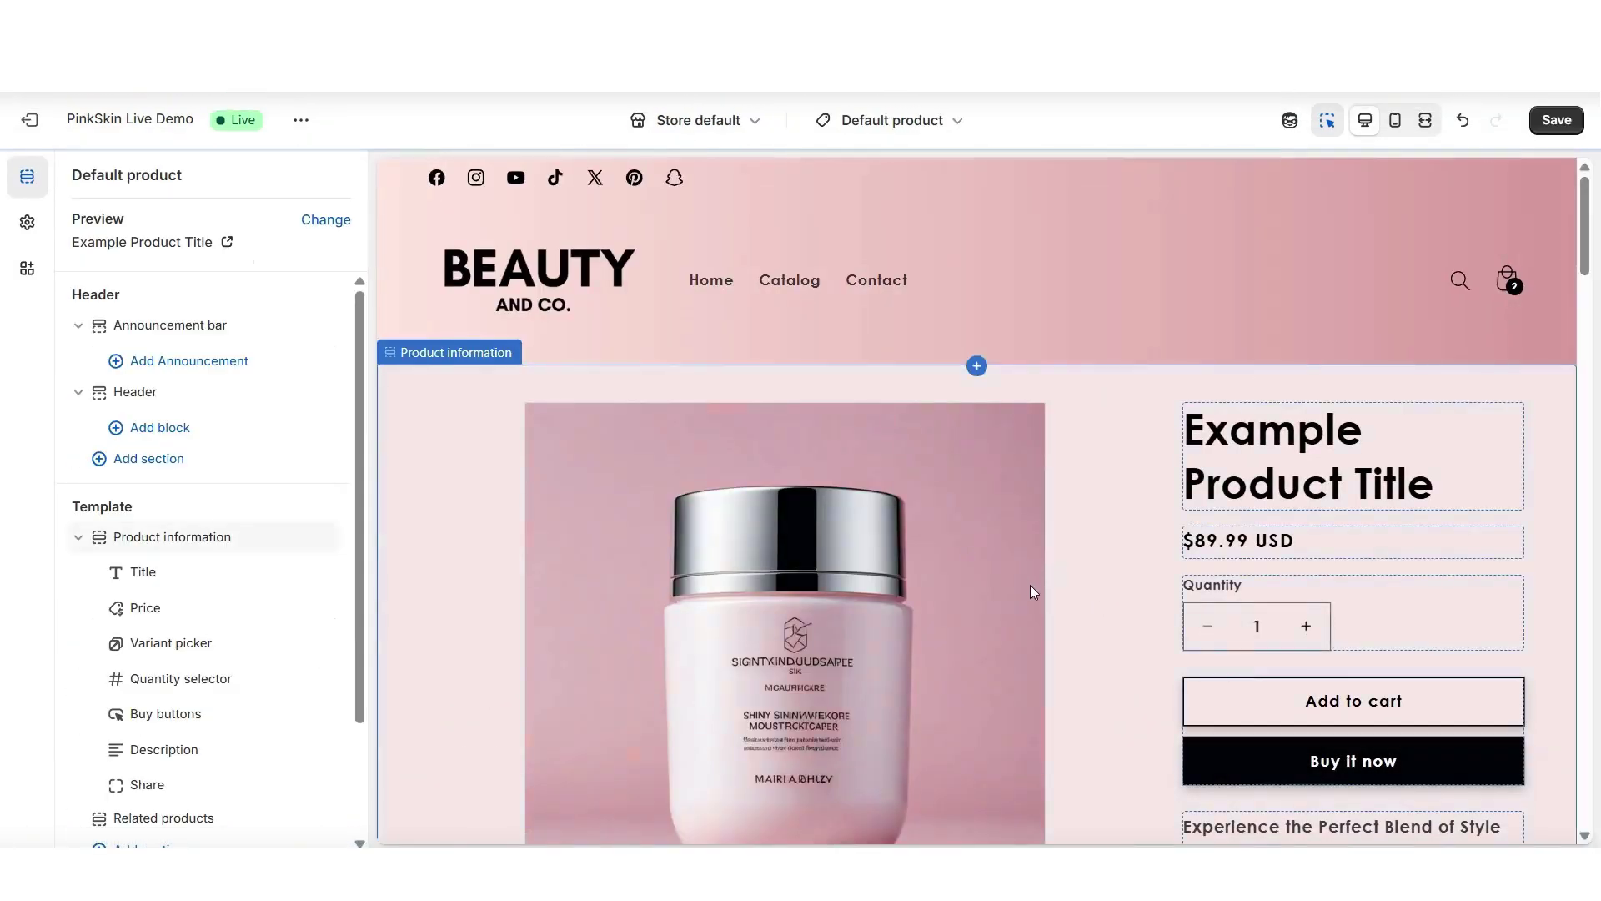
key(ctrl+shift+f)
click(1156, 597)
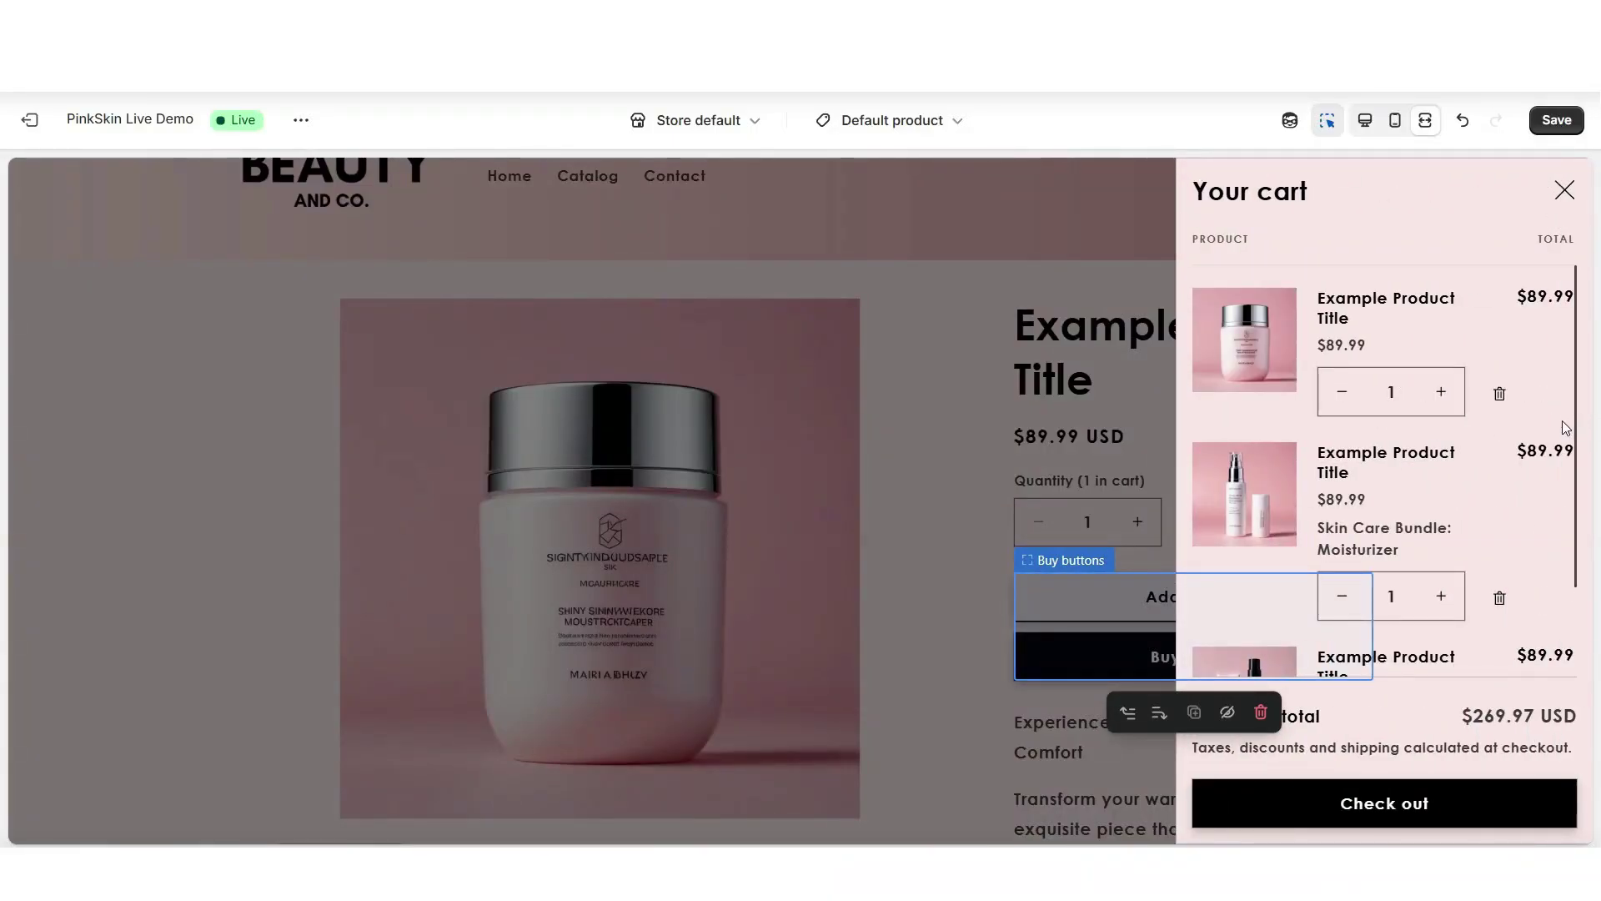
Review the products listed in the open cart drawer.
scroll(1560, 430, down, 2)
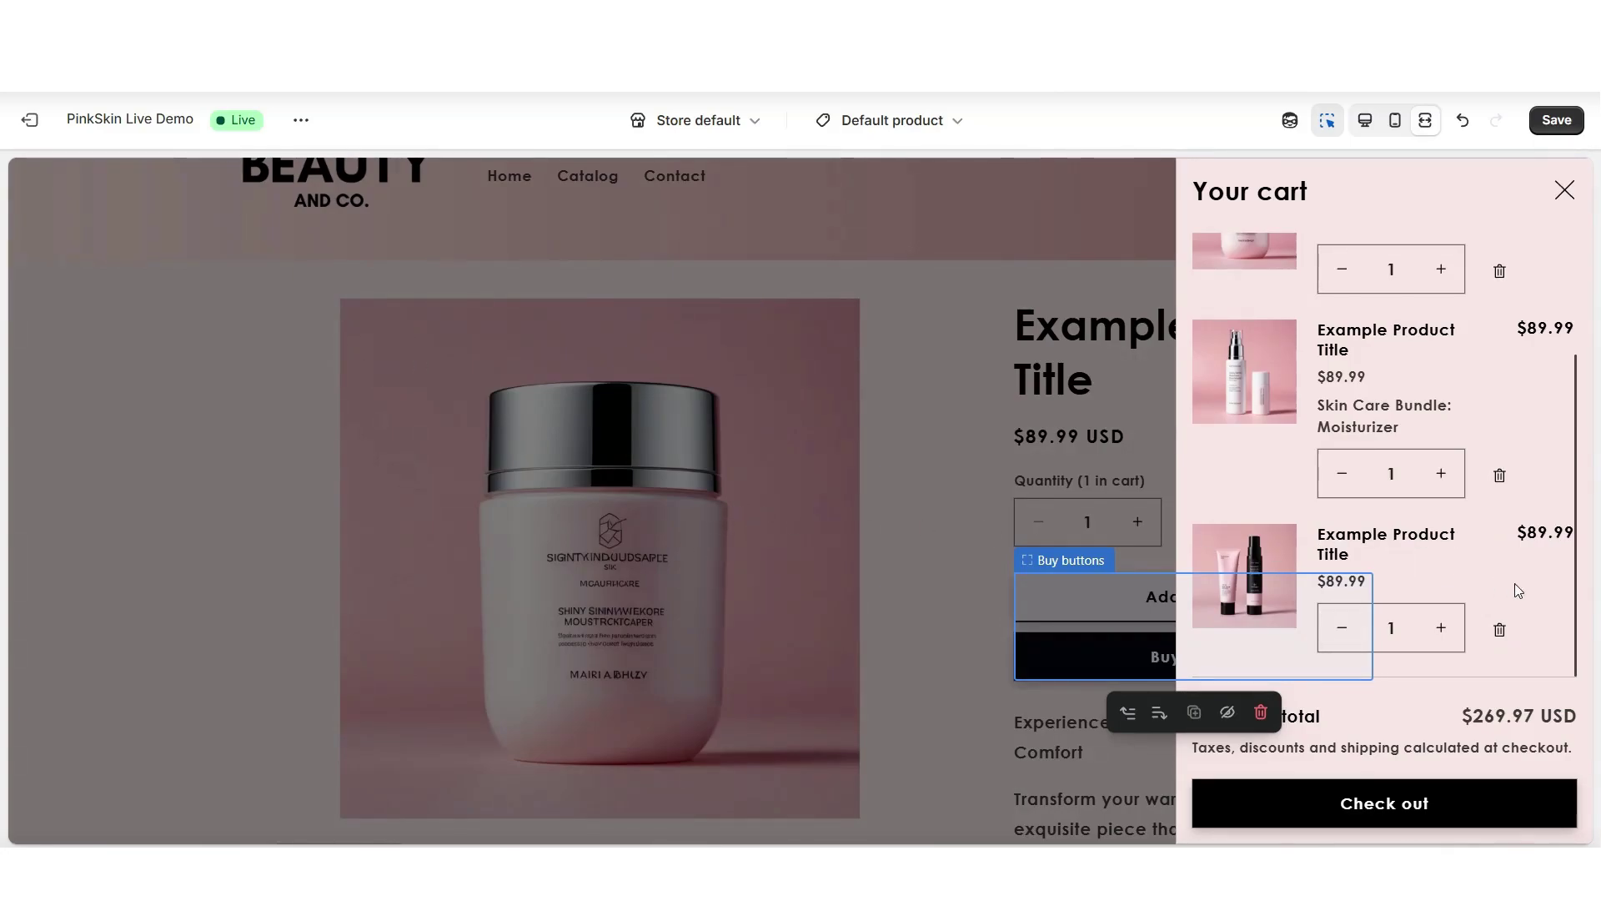
scroll(1486, 557, up, 3)
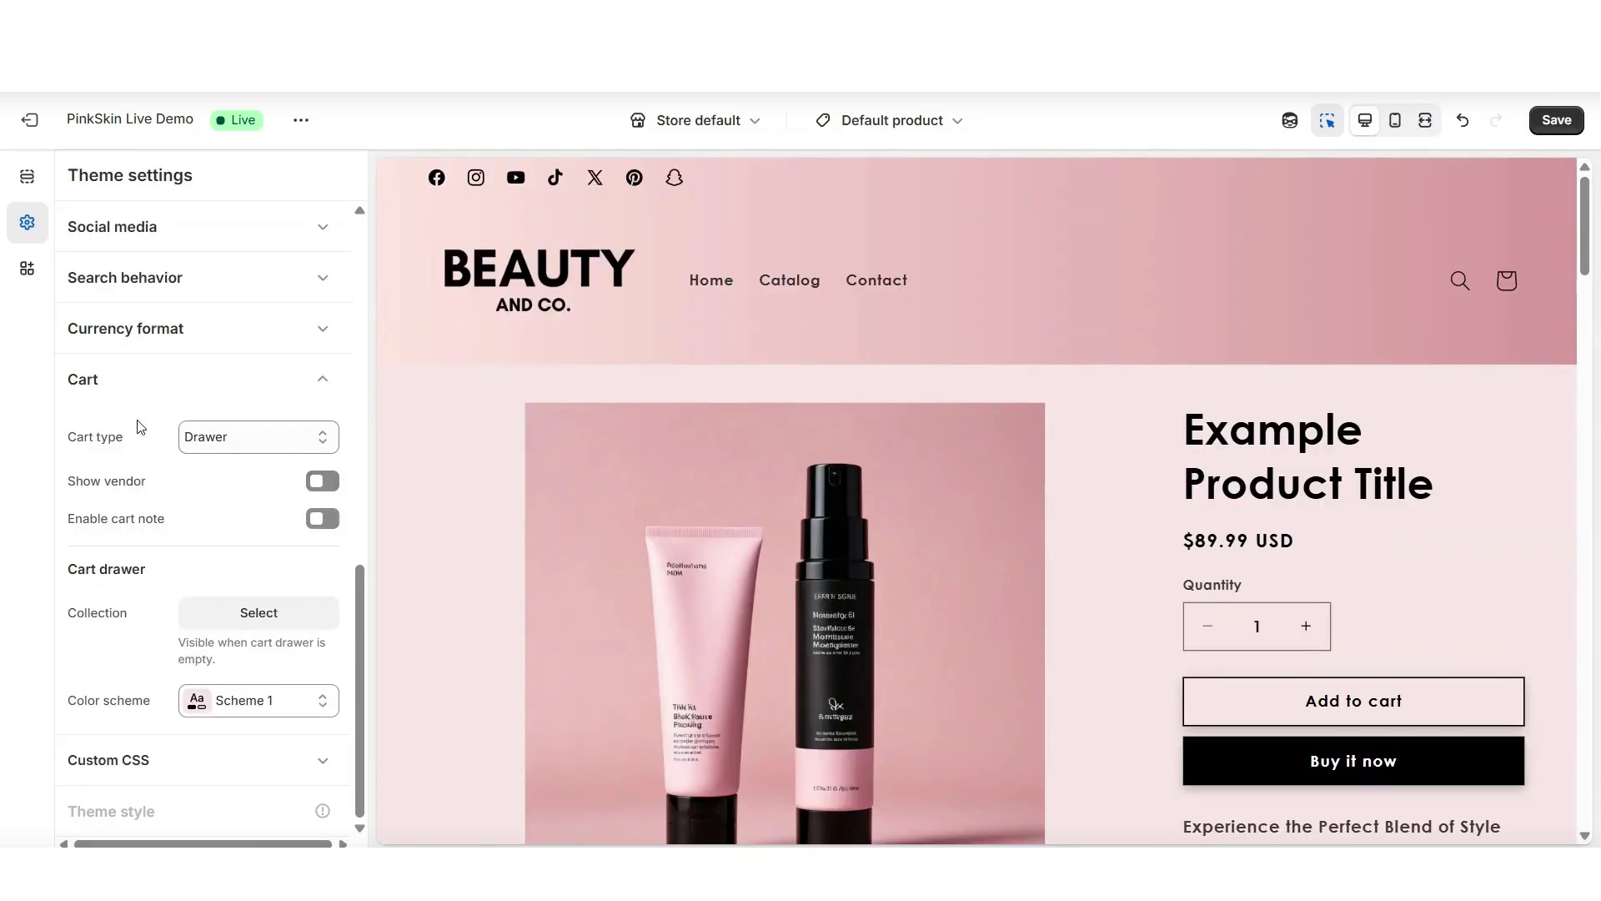
Set the cart type to Page and test it by adding the product to the cart in the full-width preview.
click(201, 446)
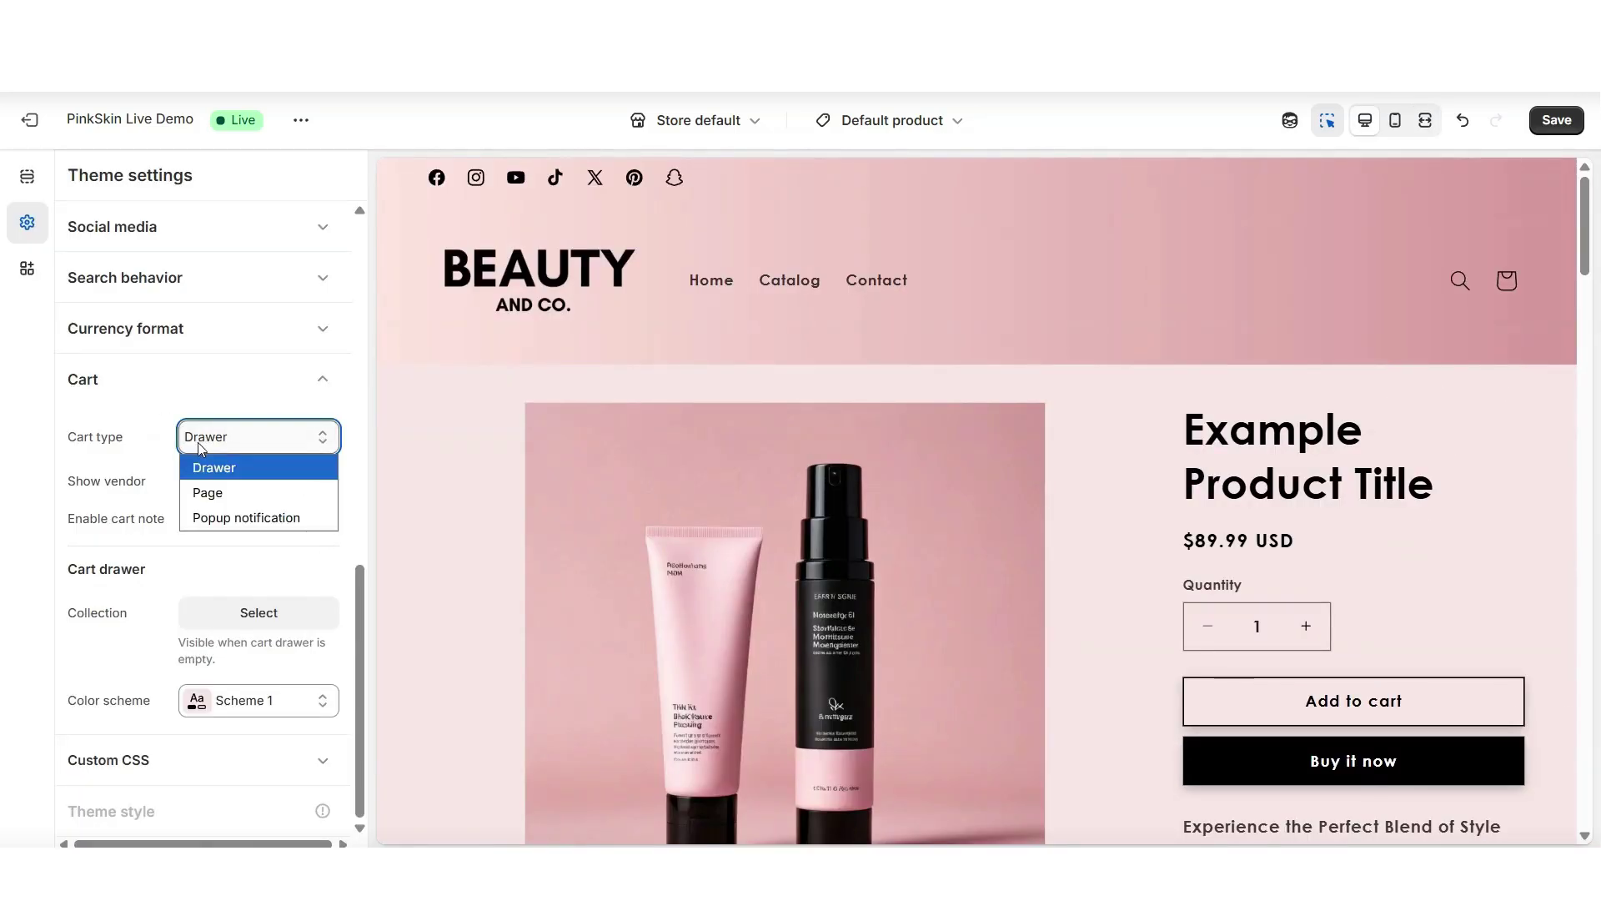
click(207, 492)
click(1426, 120)
scroll(1302, 350, down, 1)
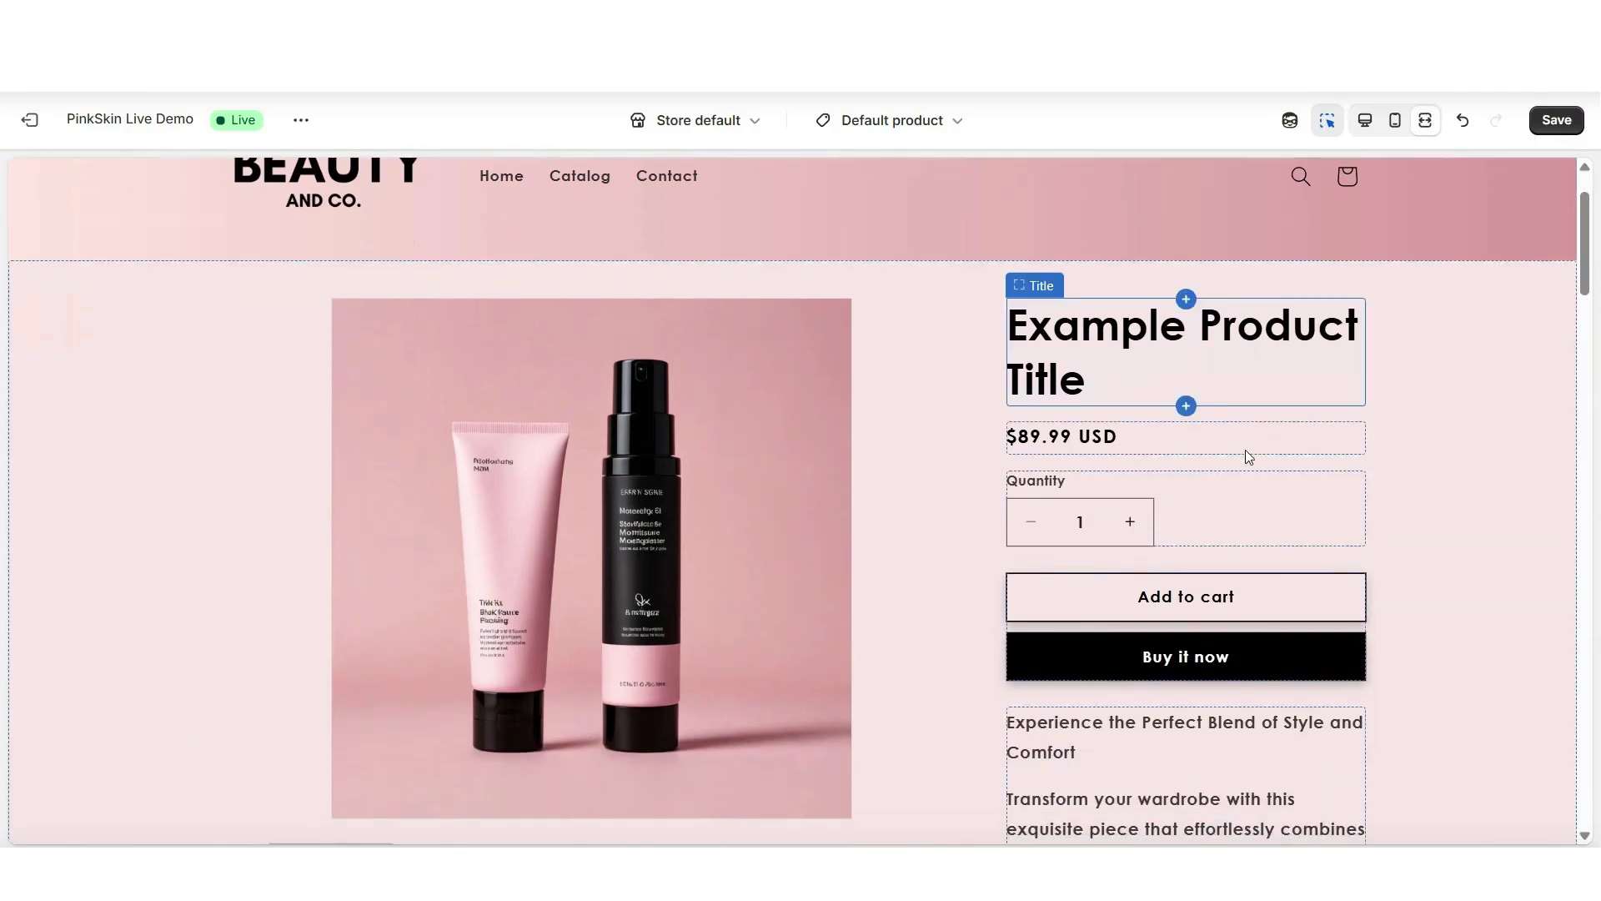
click(1191, 597)
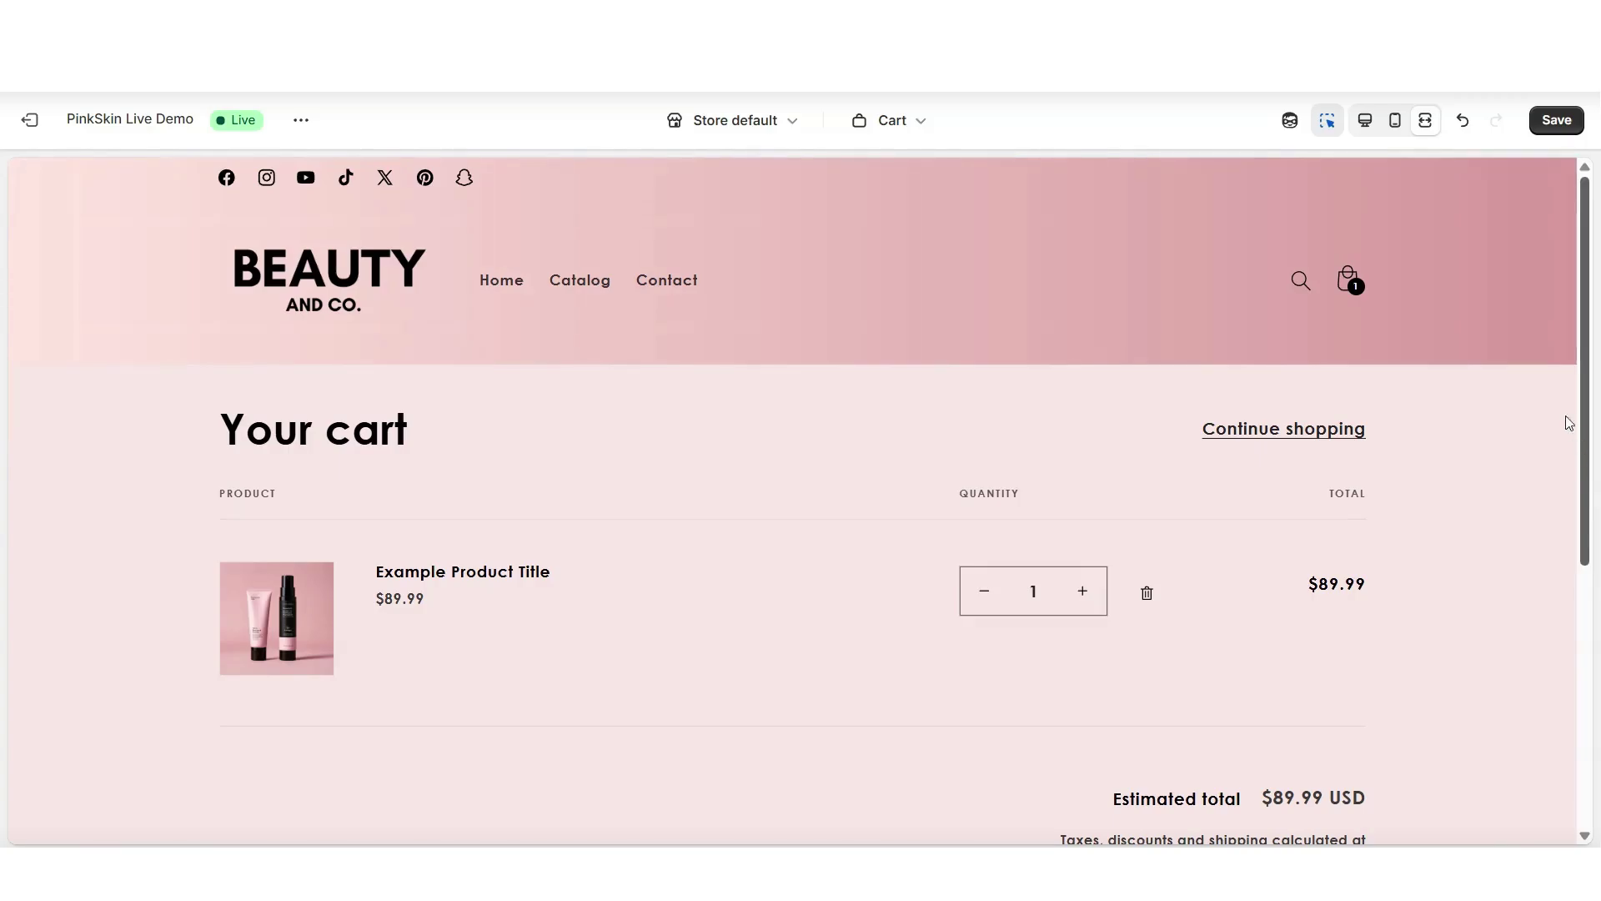
key(ctrl+shift+f)
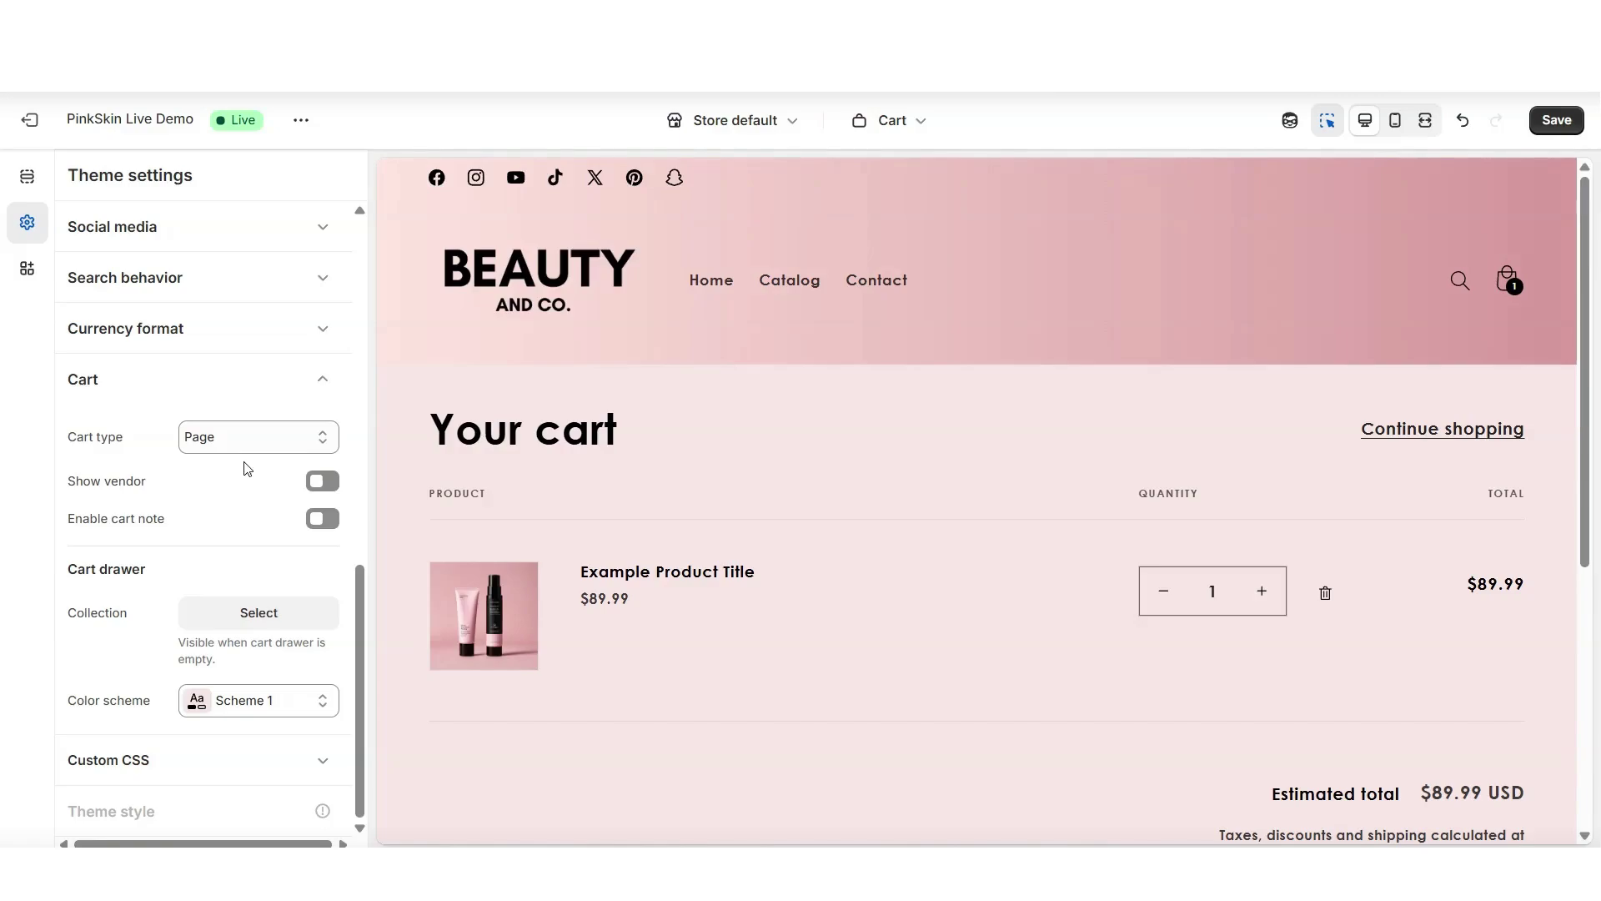
scroll(349, 634, up, 1)
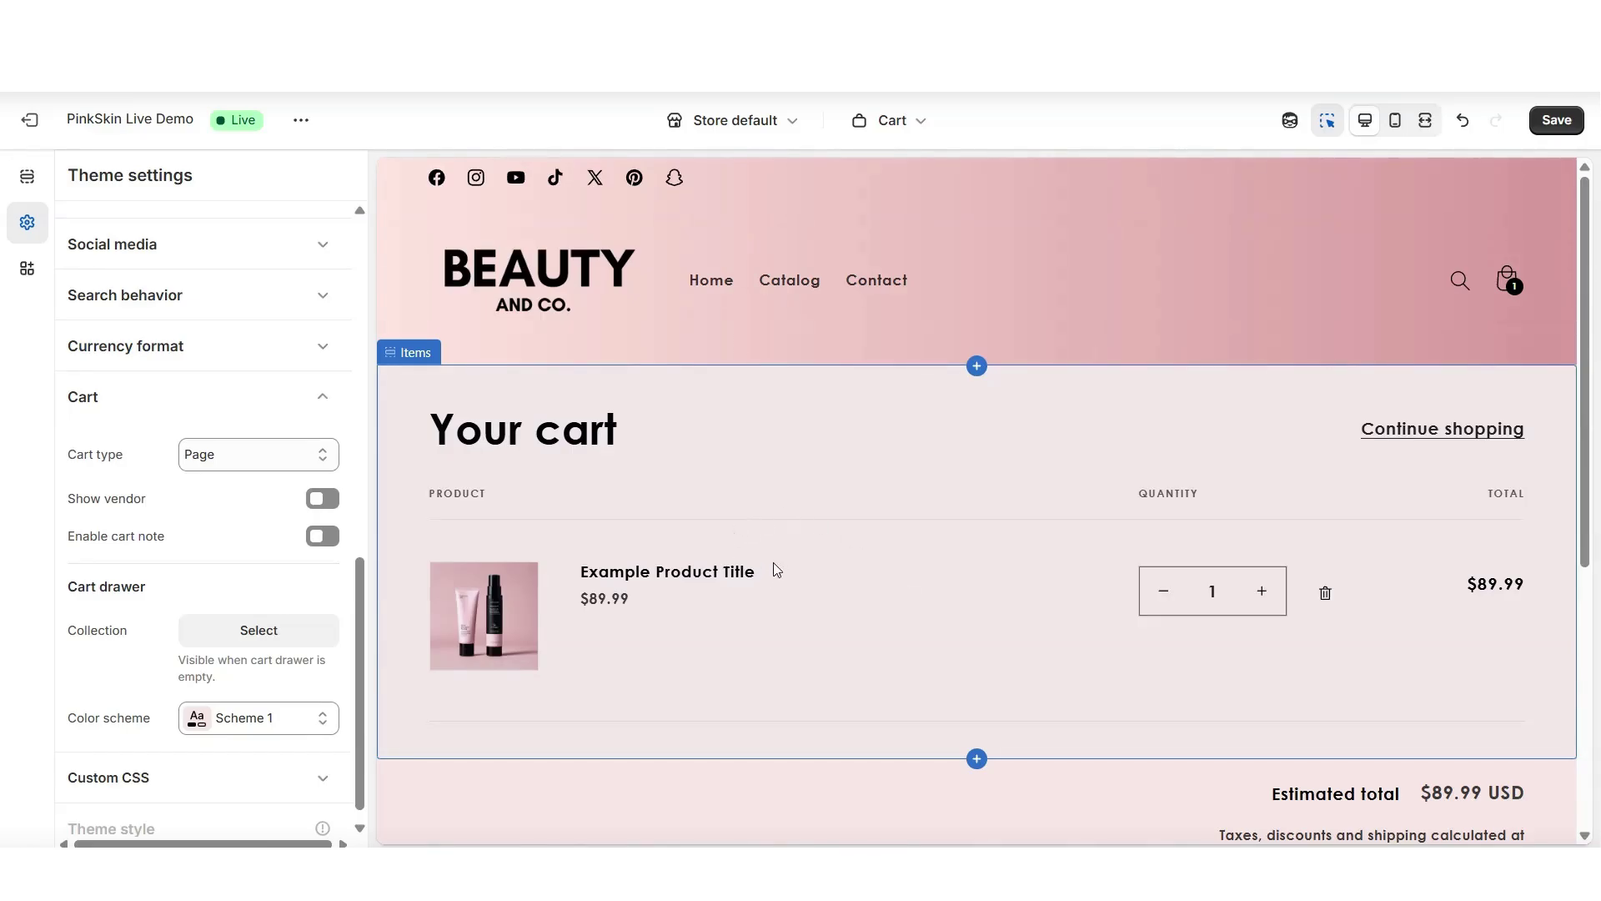
Set the cart type to Popup notification and test it by adding the skincare product to the cart from its product page.
click(748, 572)
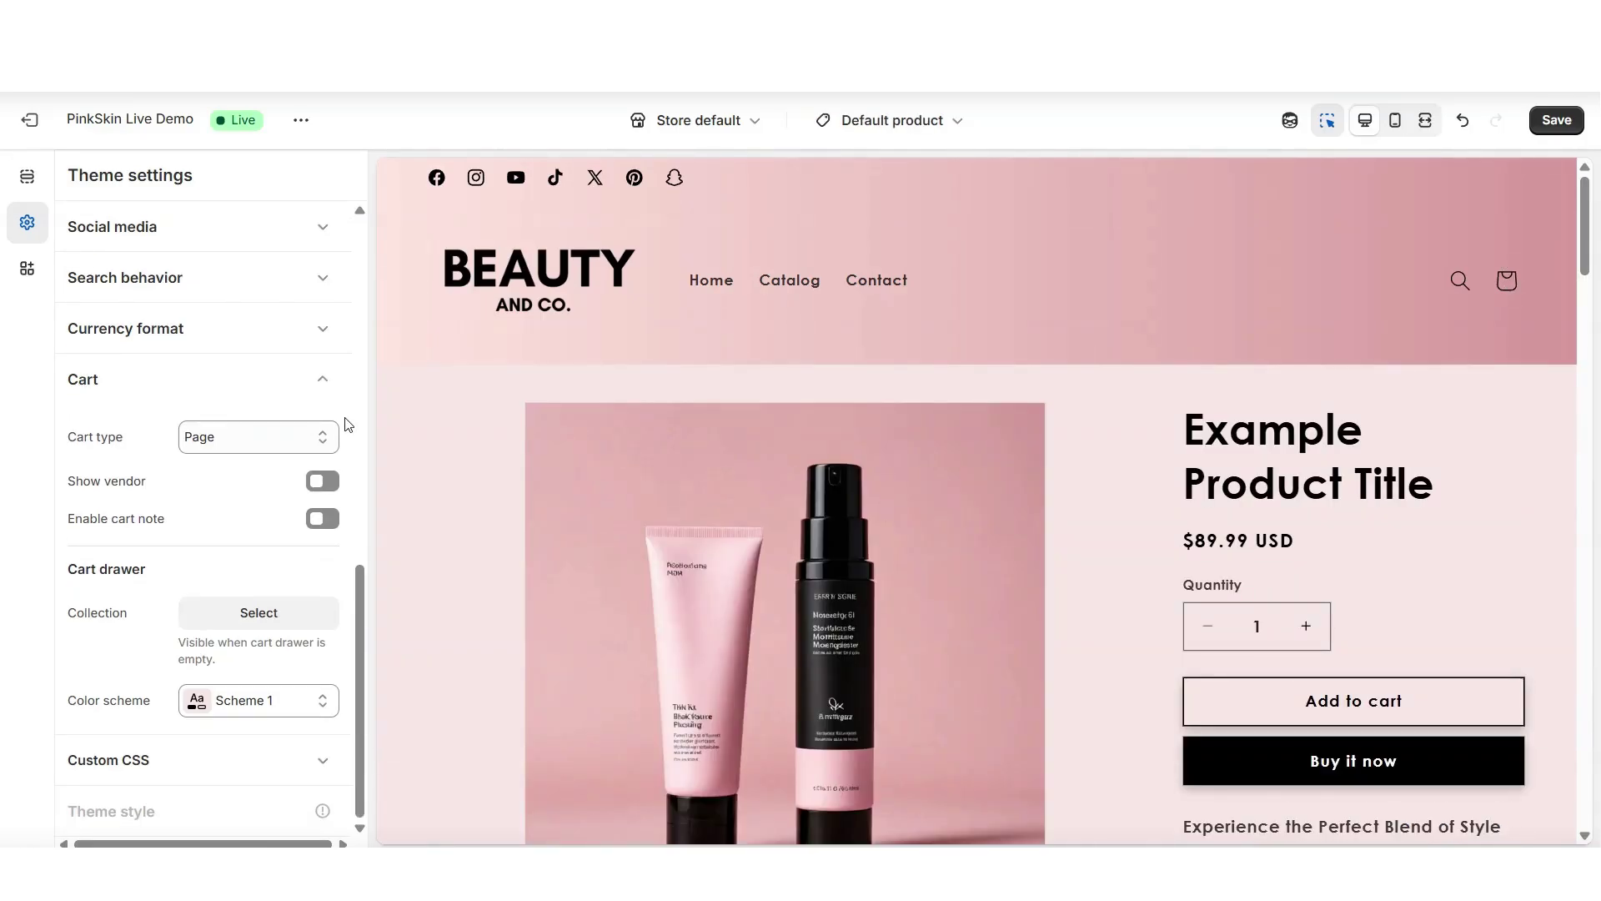
click(218, 437)
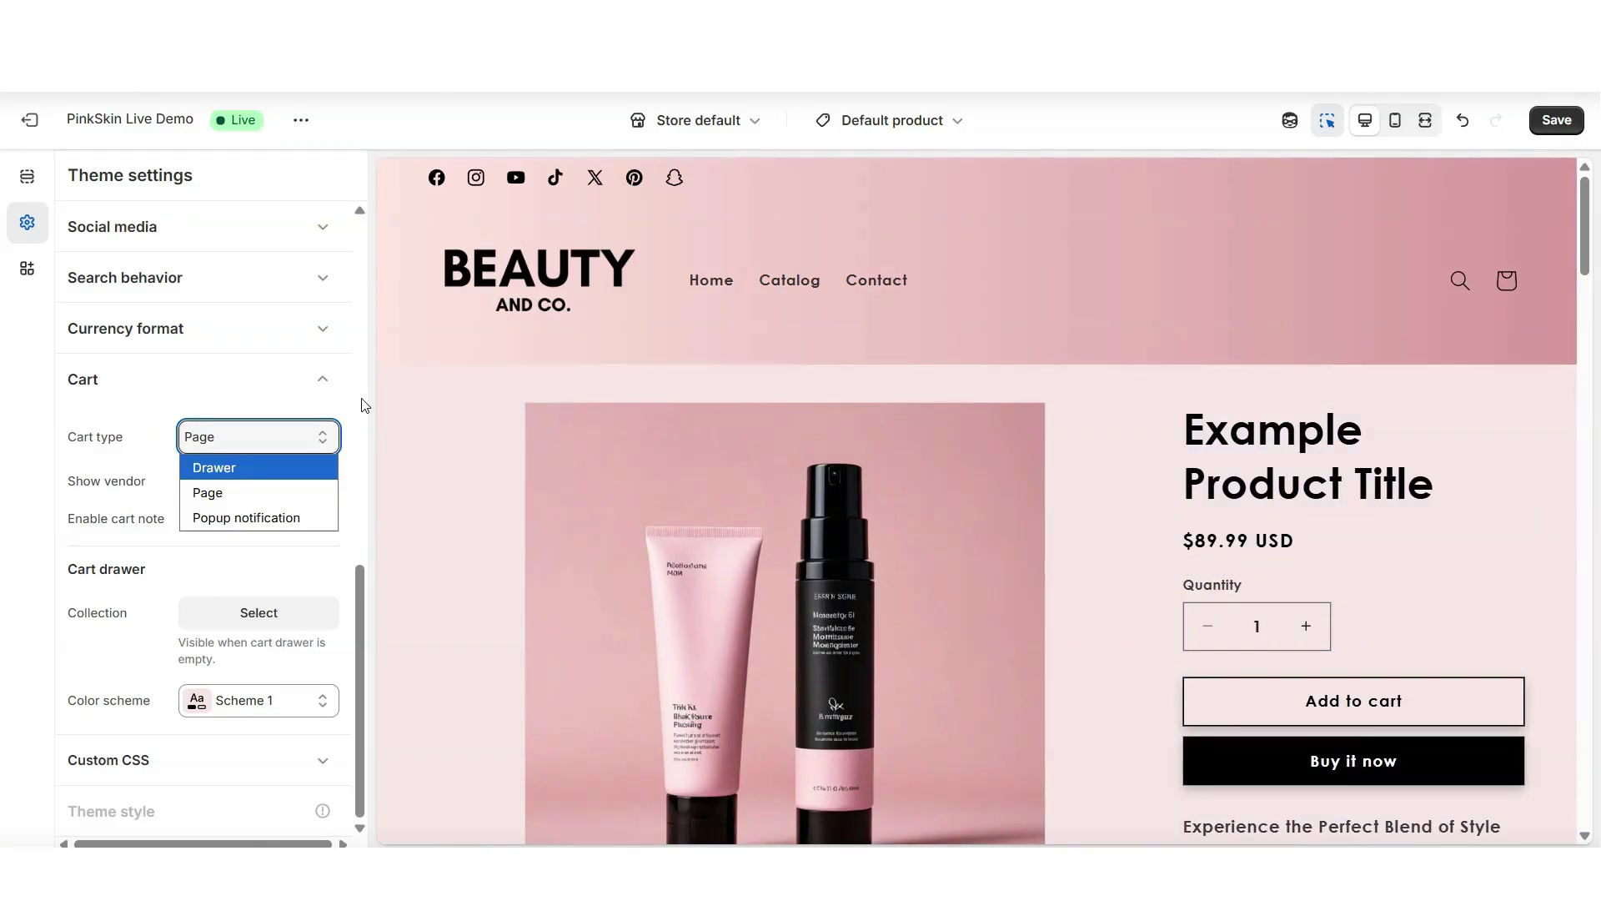
click(280, 517)
click(1335, 701)
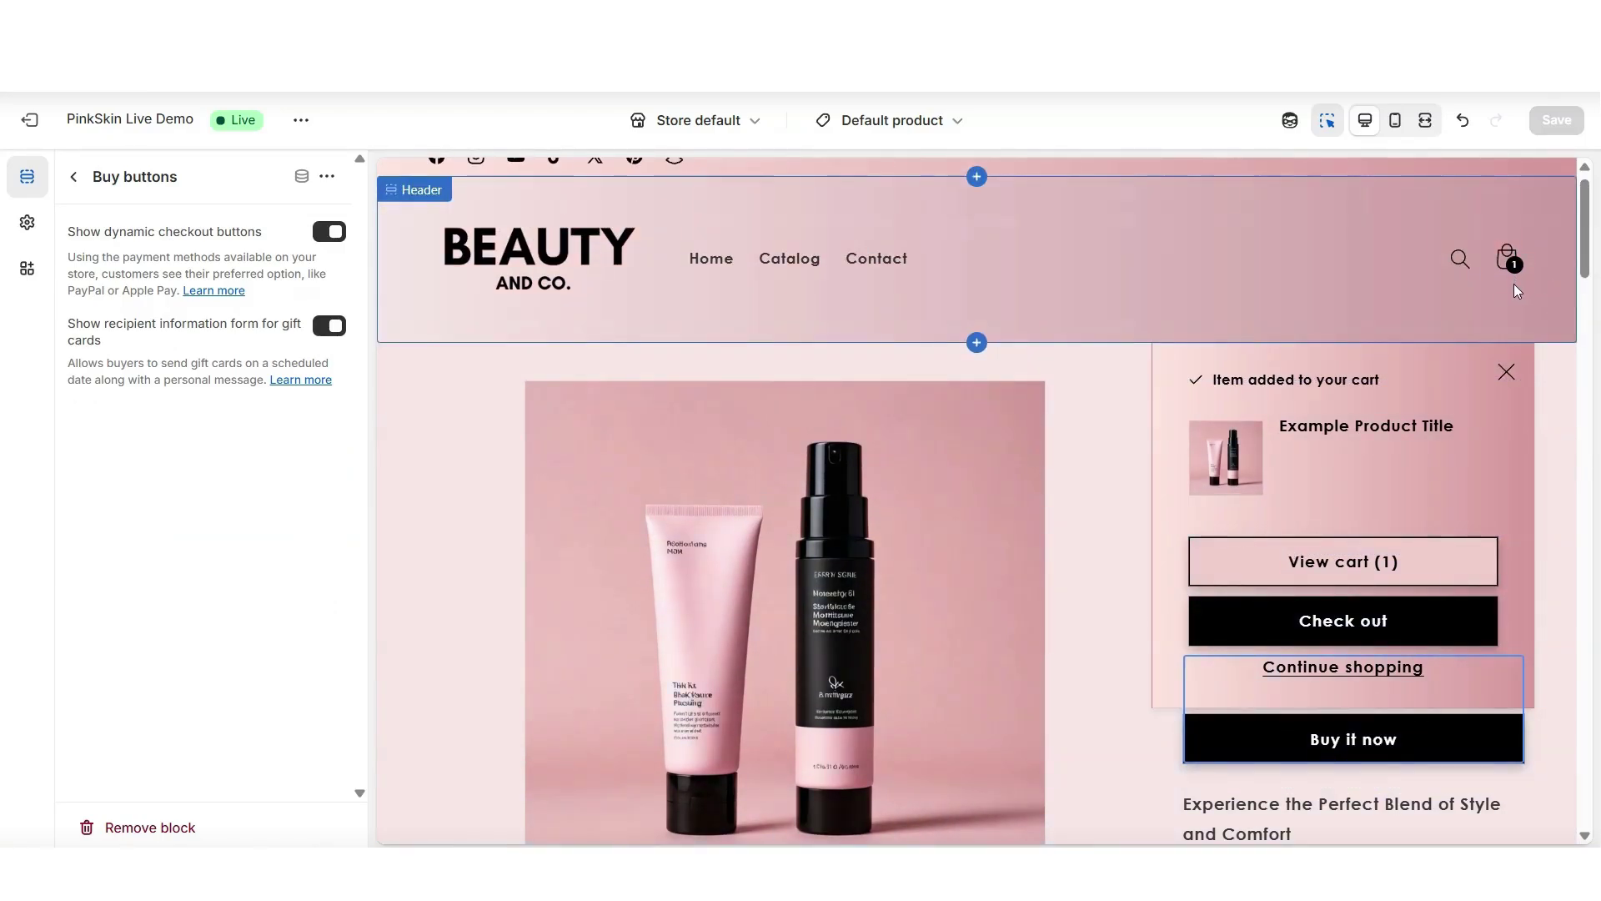
click(1543, 592)
scroll(1523, 567, down, 3)
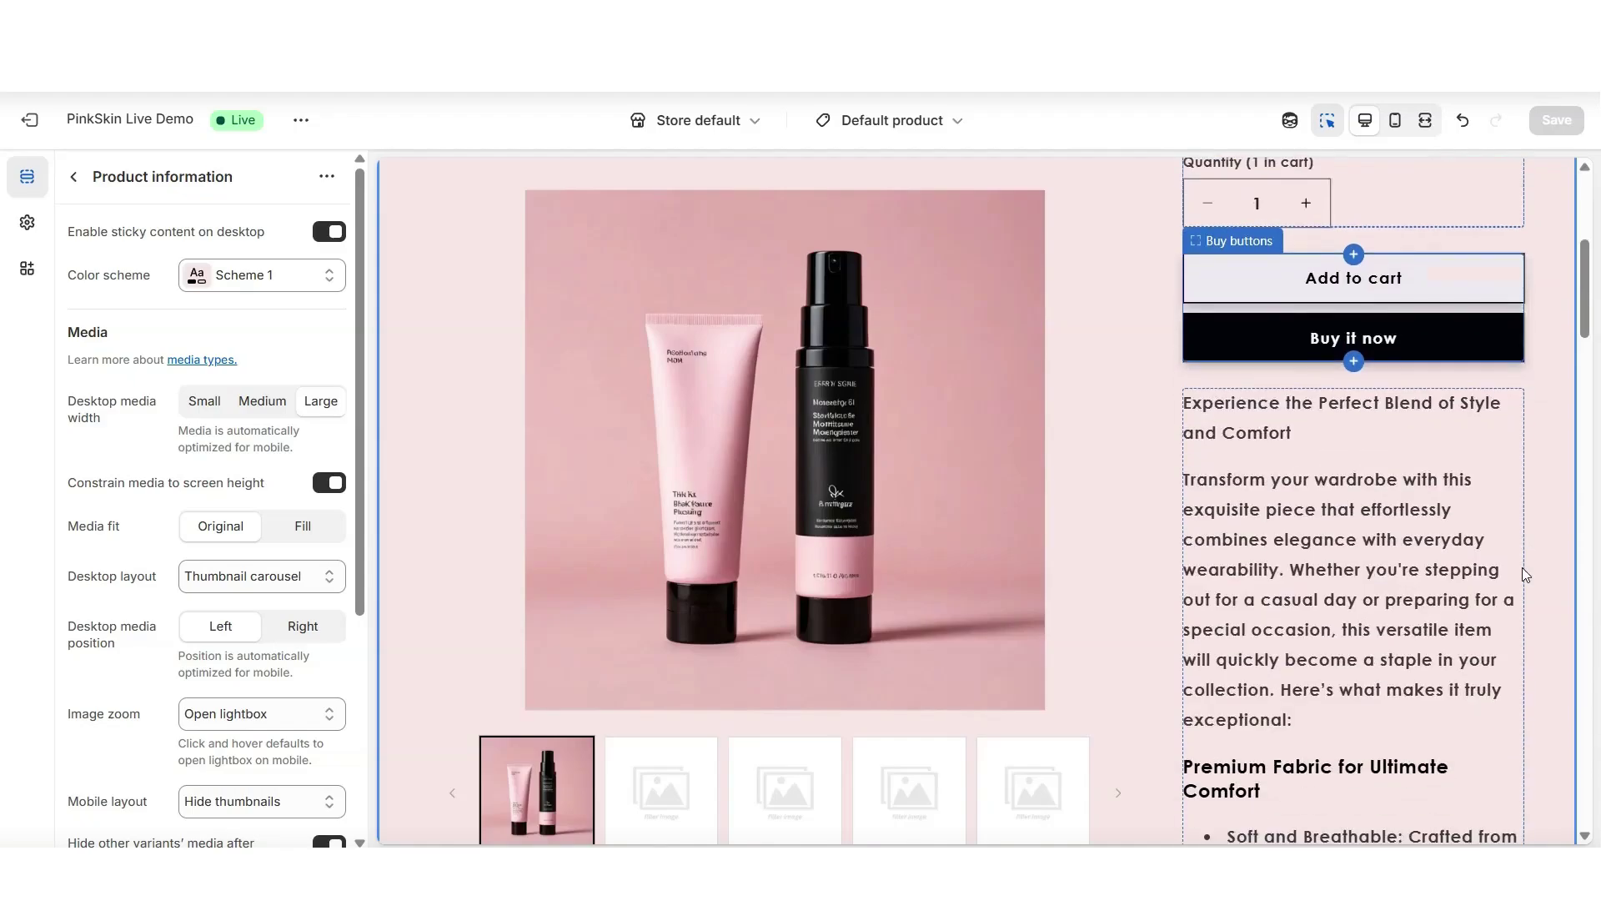
key(ctrl+z)
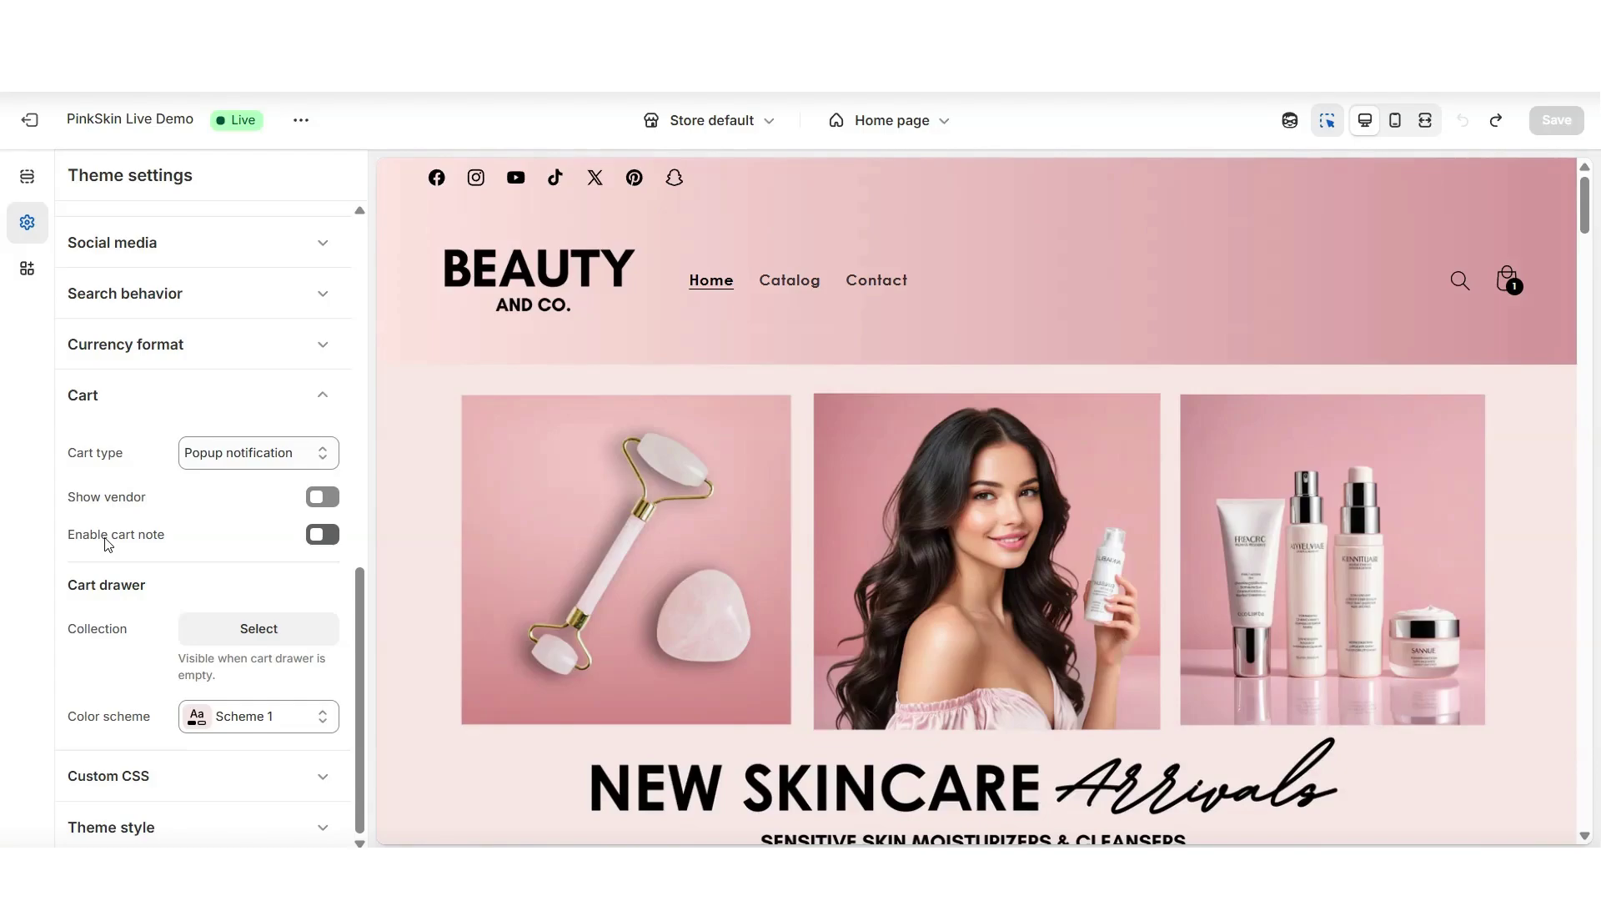
Try the cart note option on the cart page, check it in the full-width preview, and undo it.
click(1510, 282)
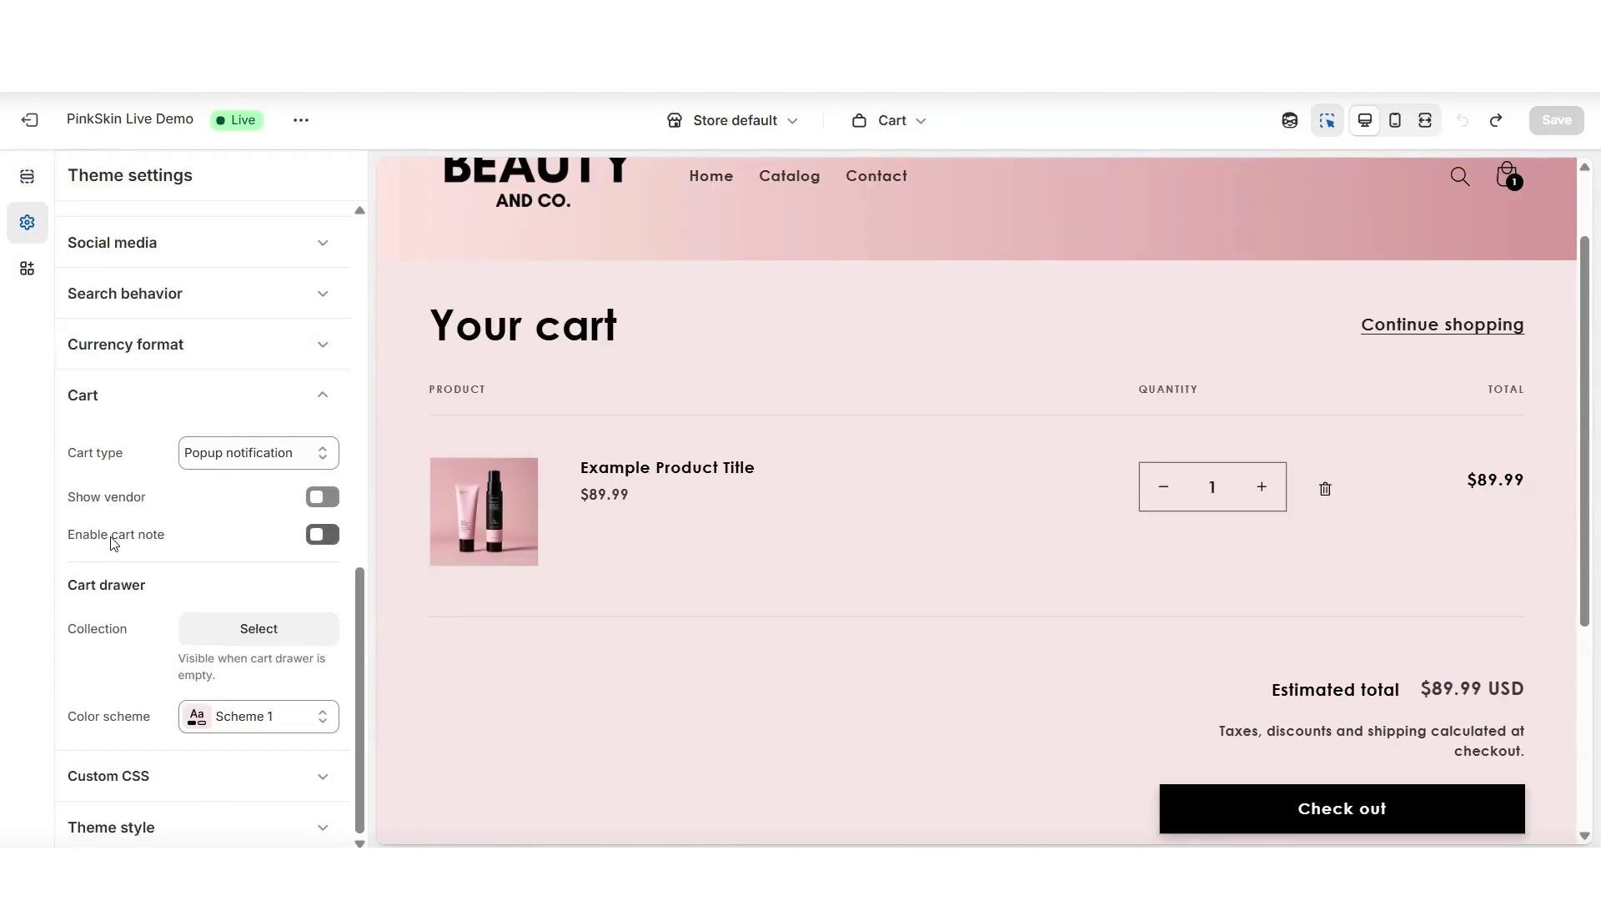
click(322, 534)
key(ctrl+shift+f)
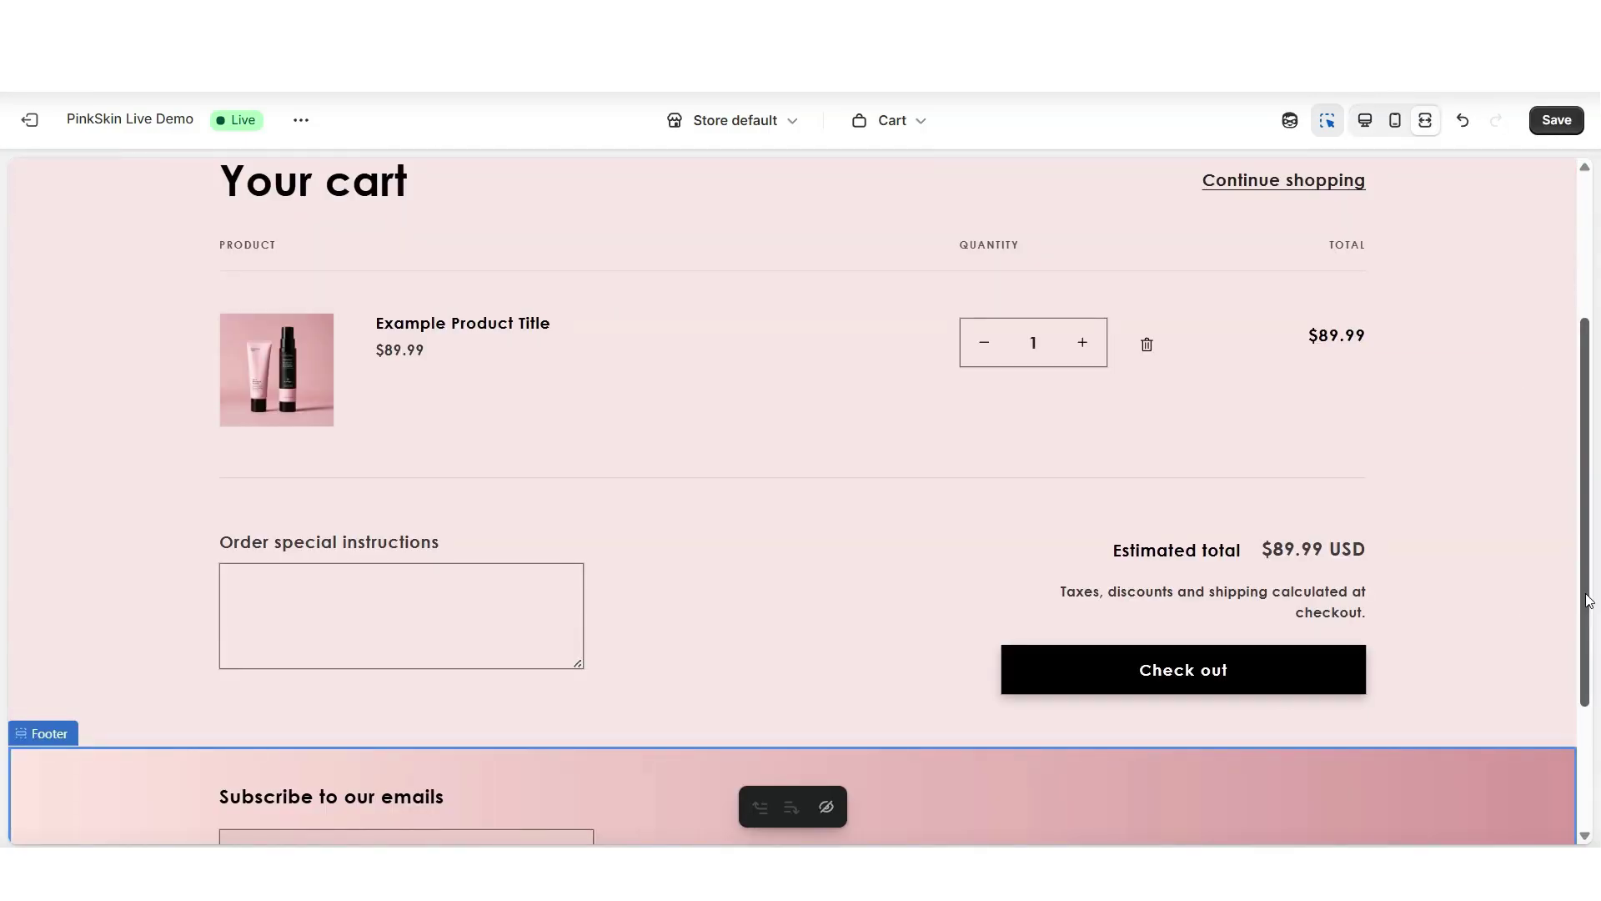
scroll(1589, 601, up, 1)
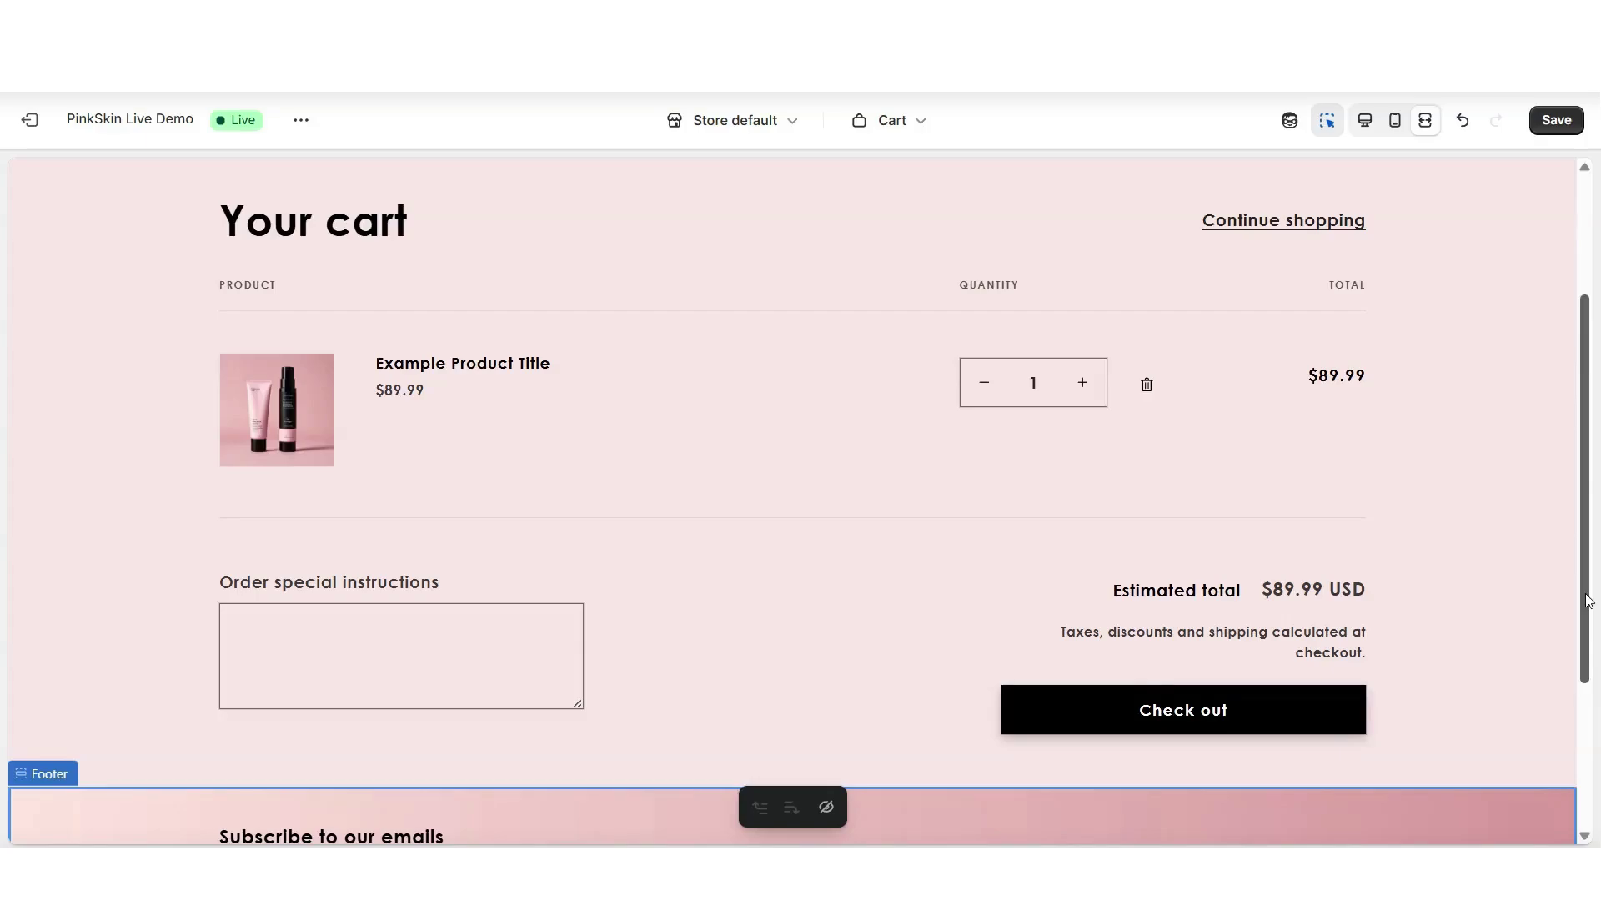
scroll(1588, 601, up, 3)
key(ctrl+z)
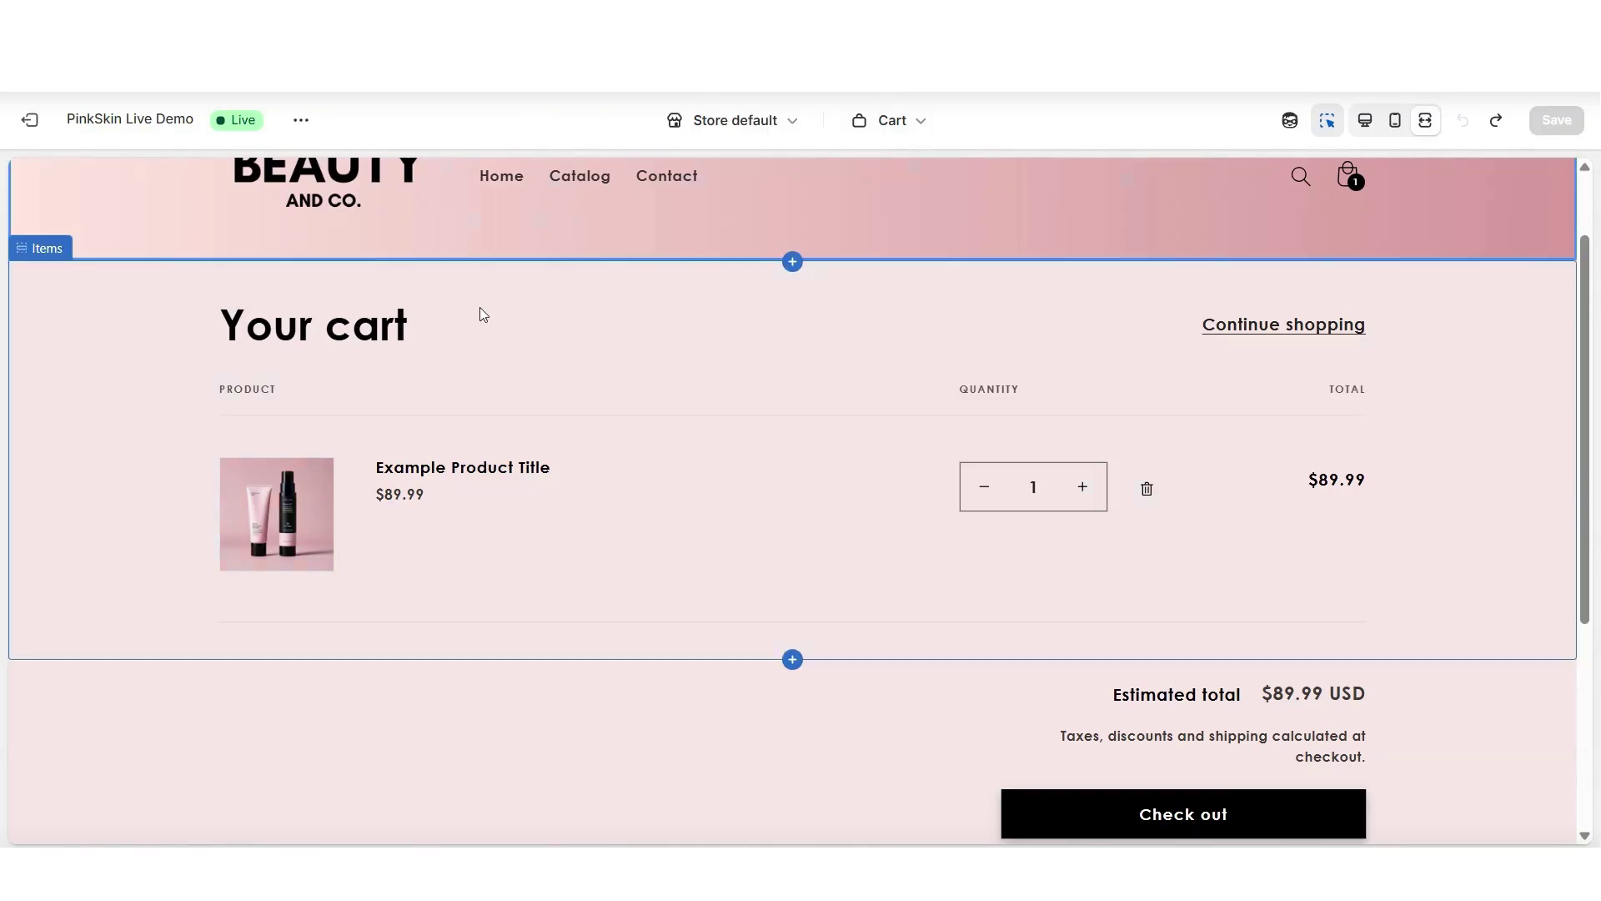
Return to the home page through the store logo and examine the logo and brand intro above the footer.
click(348, 221)
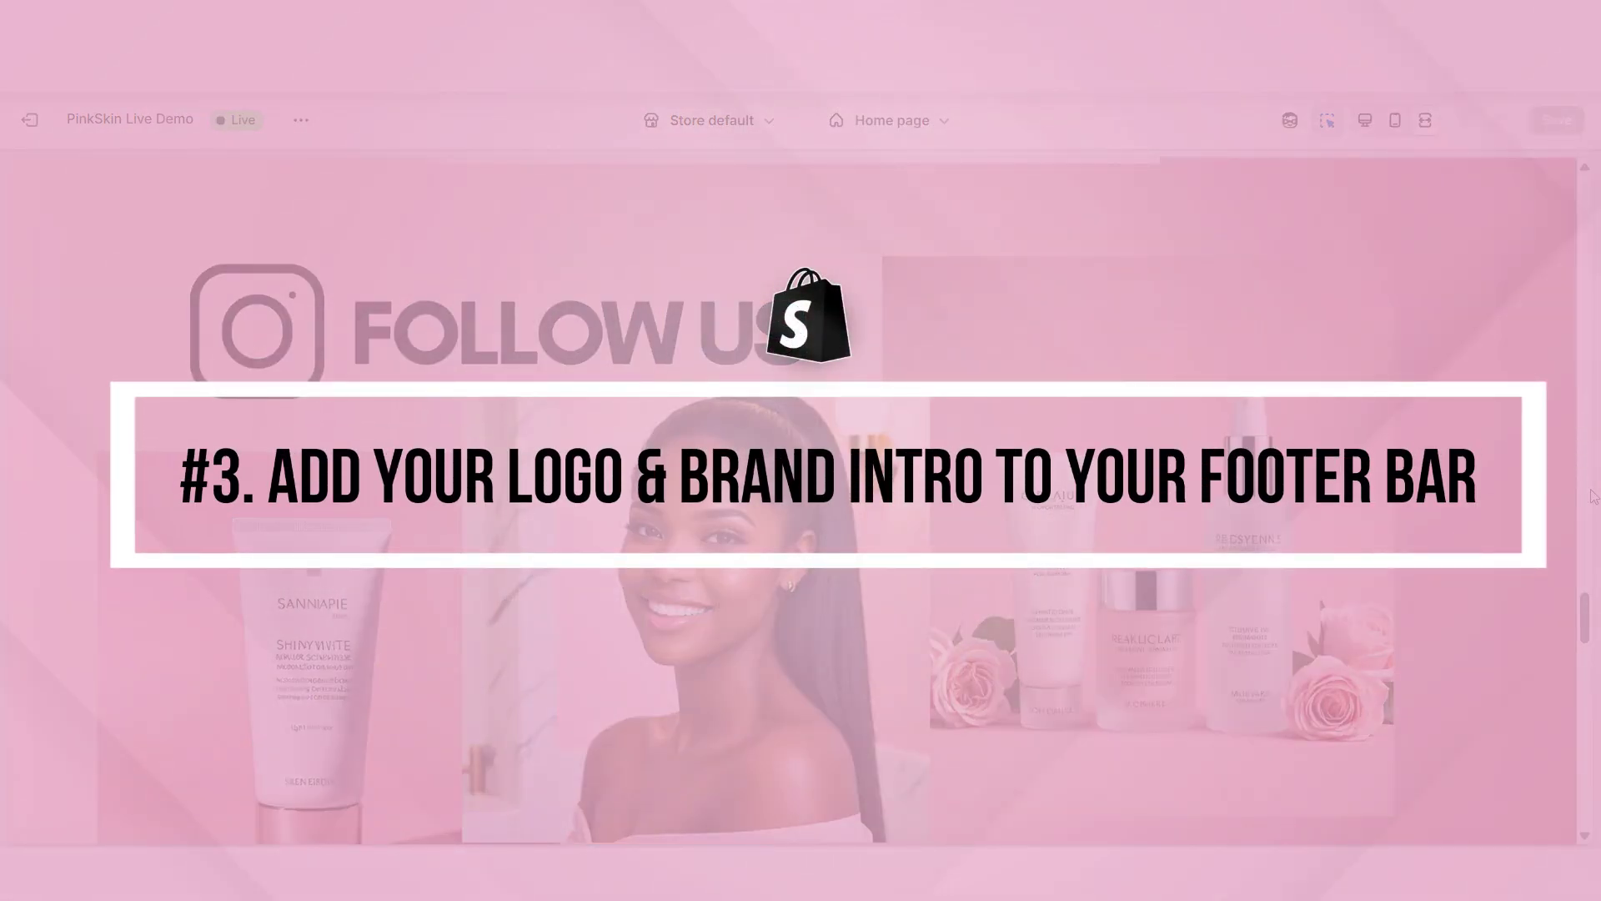
scroll(1593, 496, down, 10)
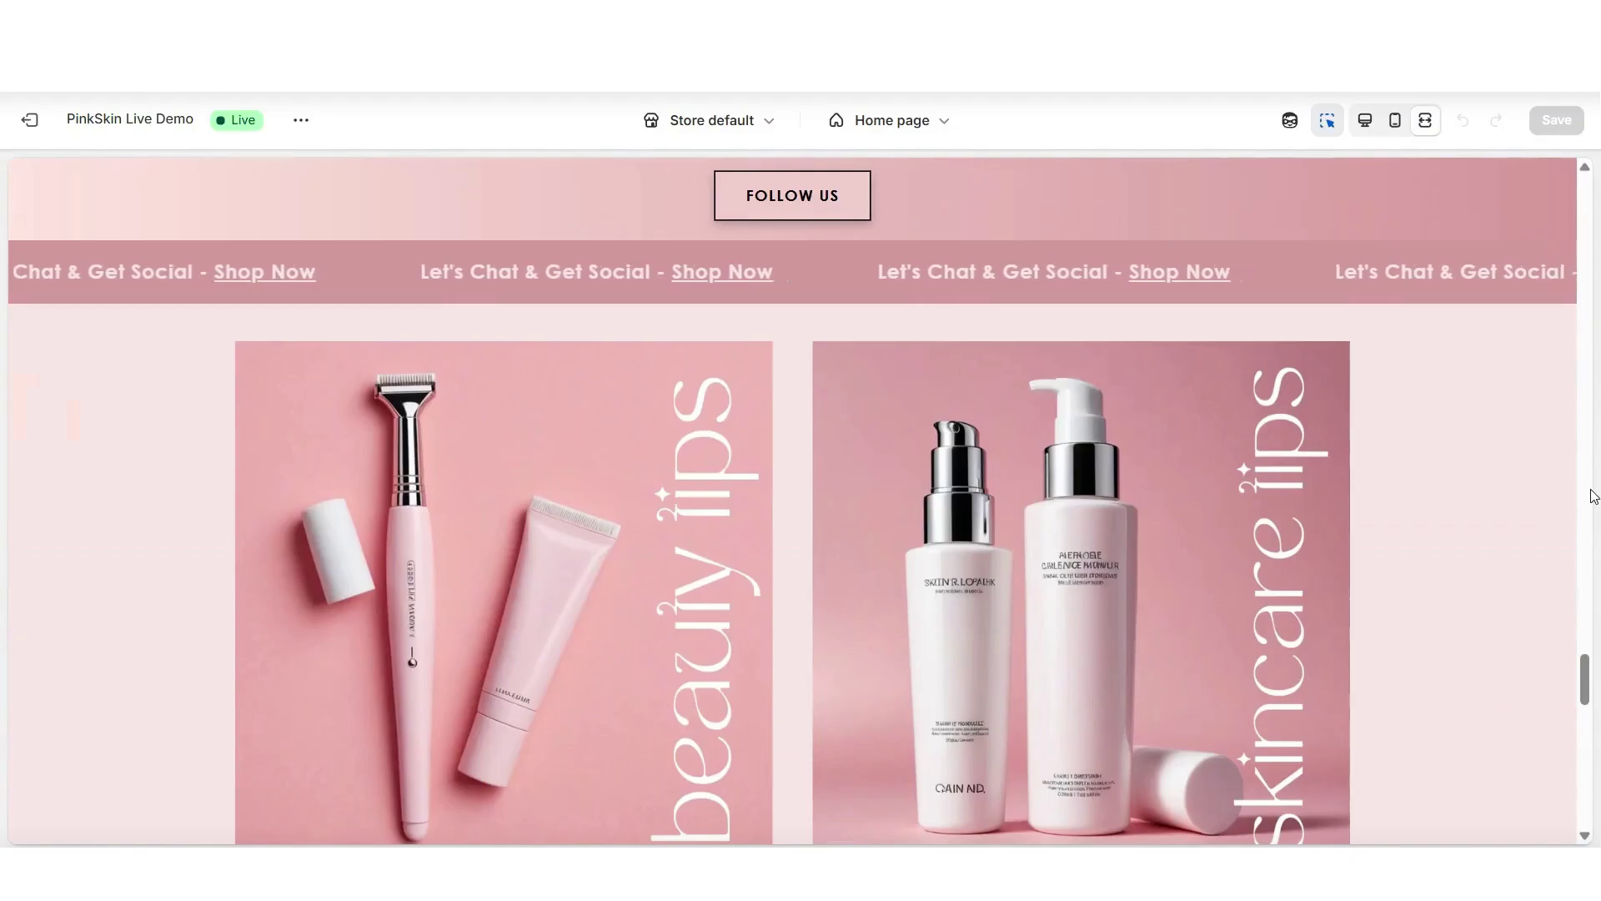
scroll(1593, 496, down, 5)
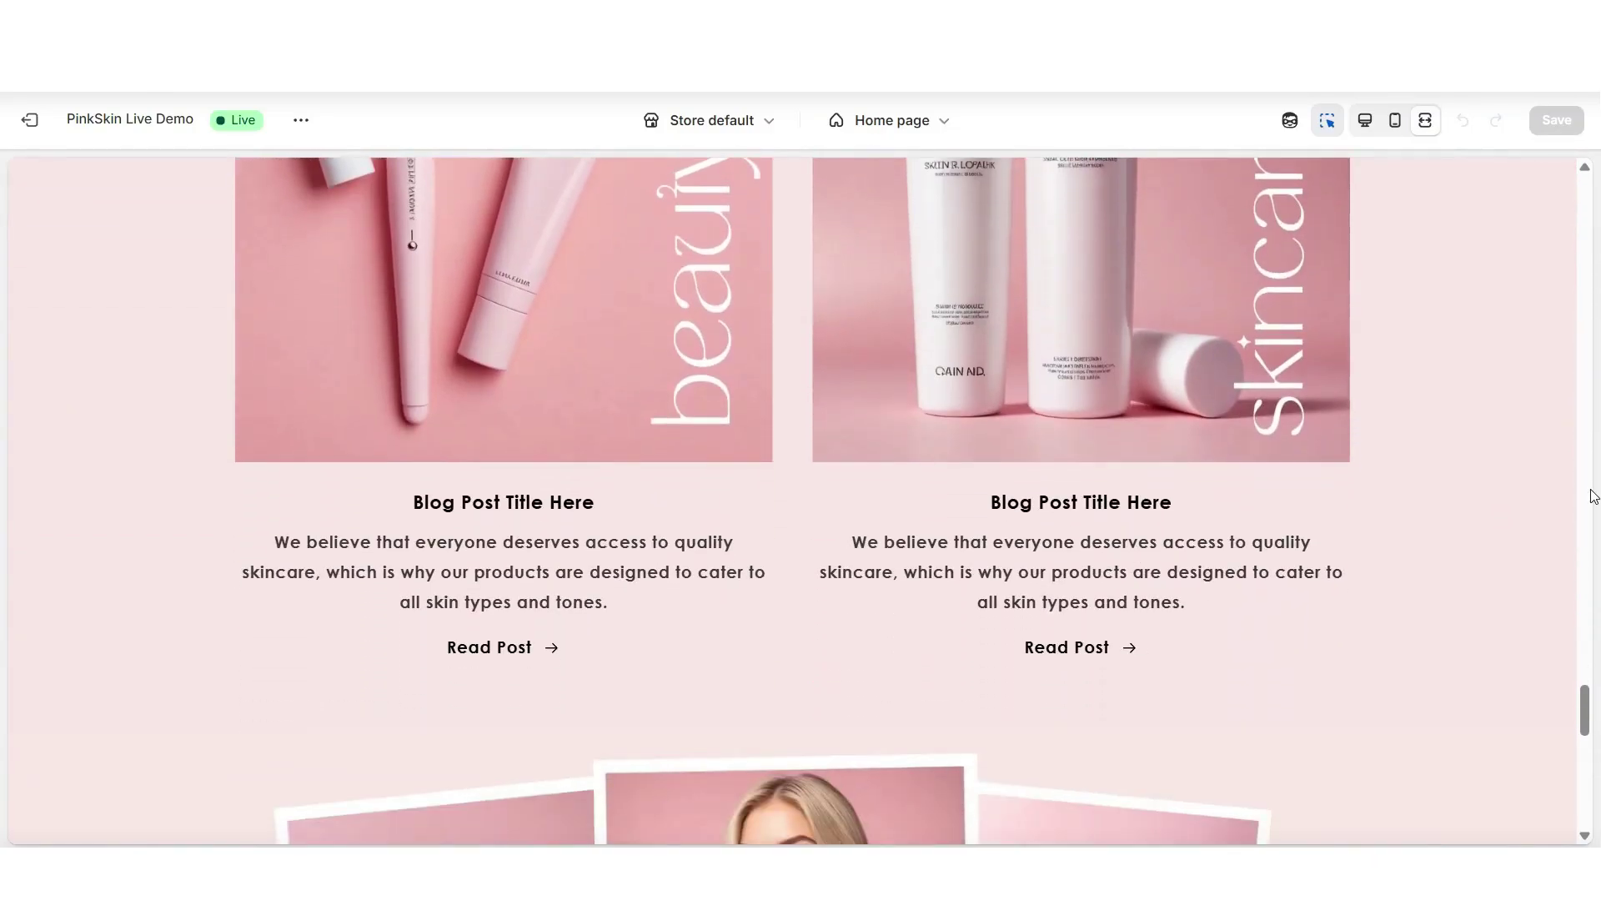
scroll(1593, 496, down, 8)
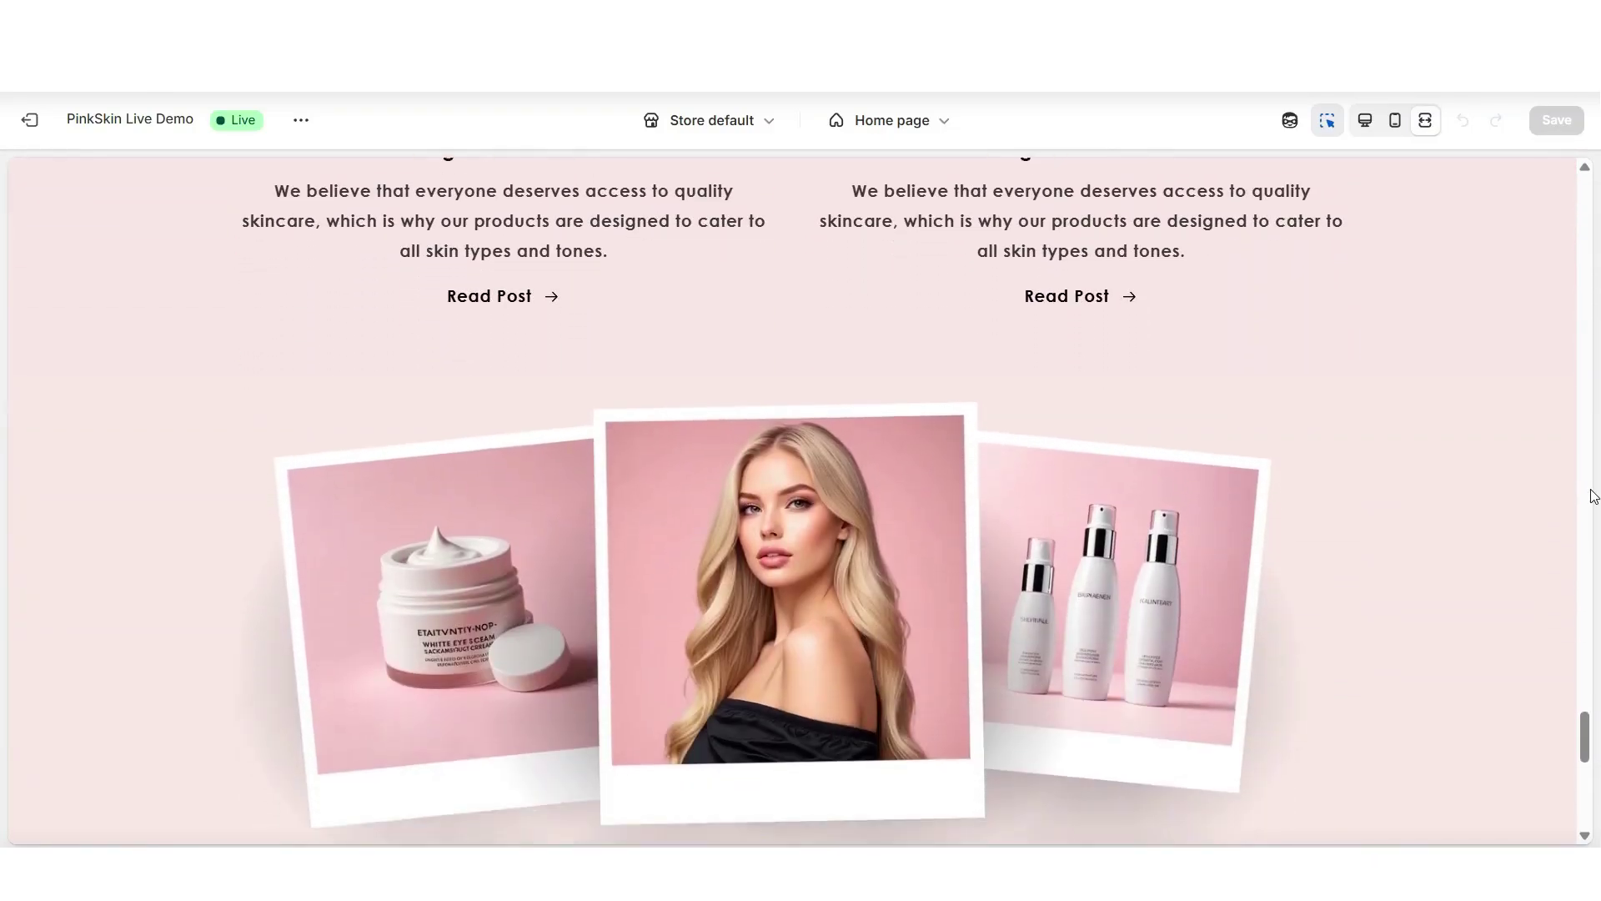
scroll(1593, 497, down, 6)
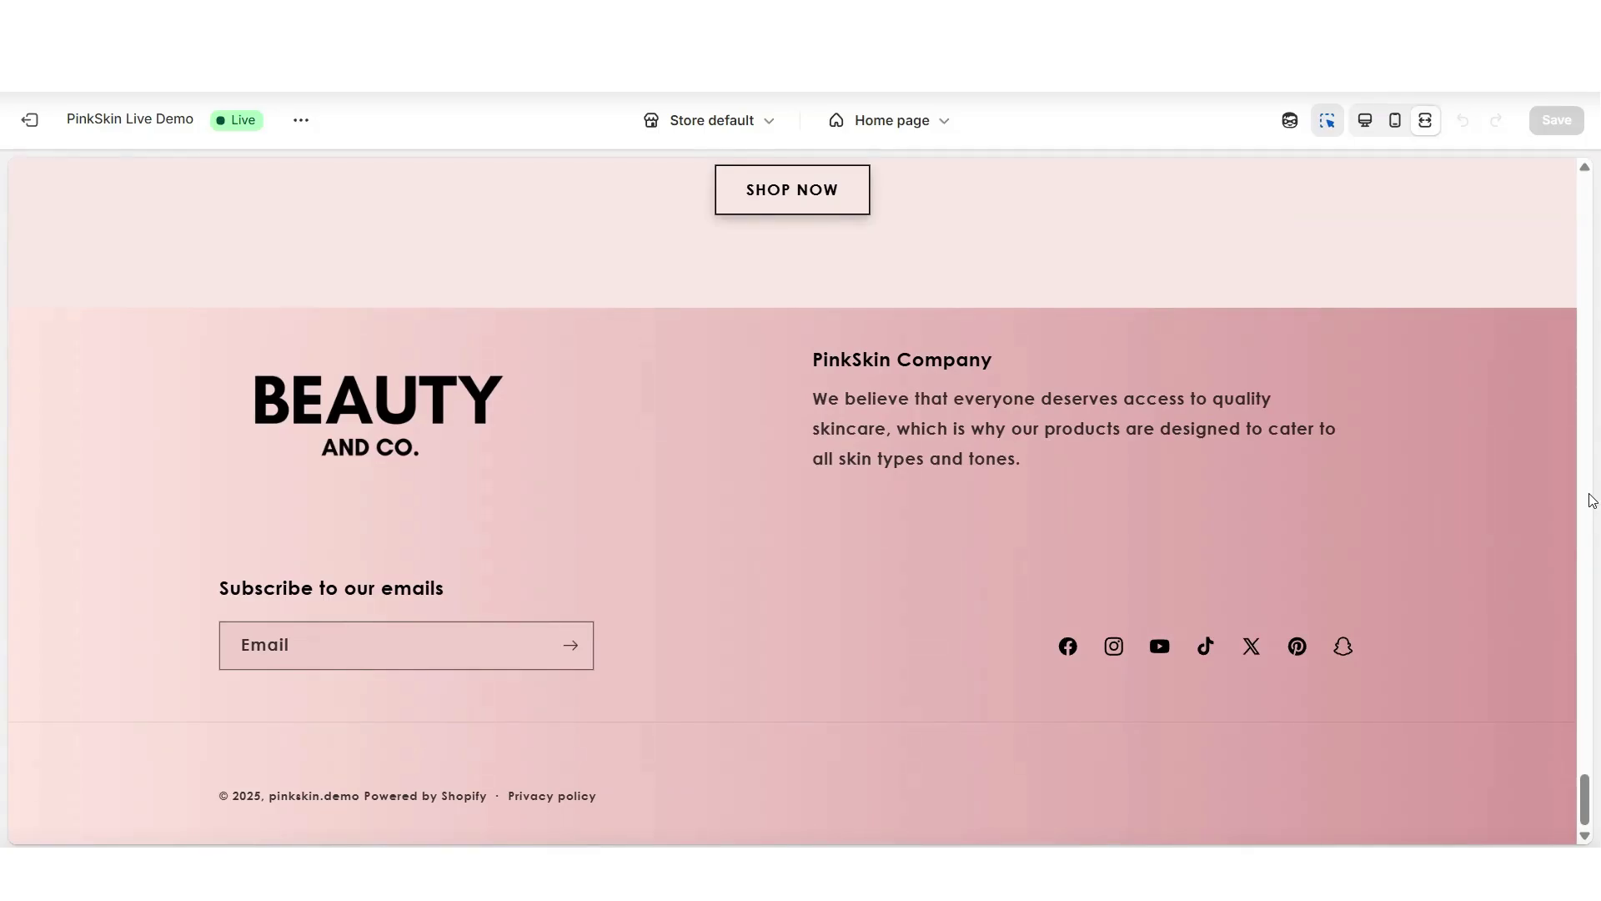
scroll(1593, 500, up, 1)
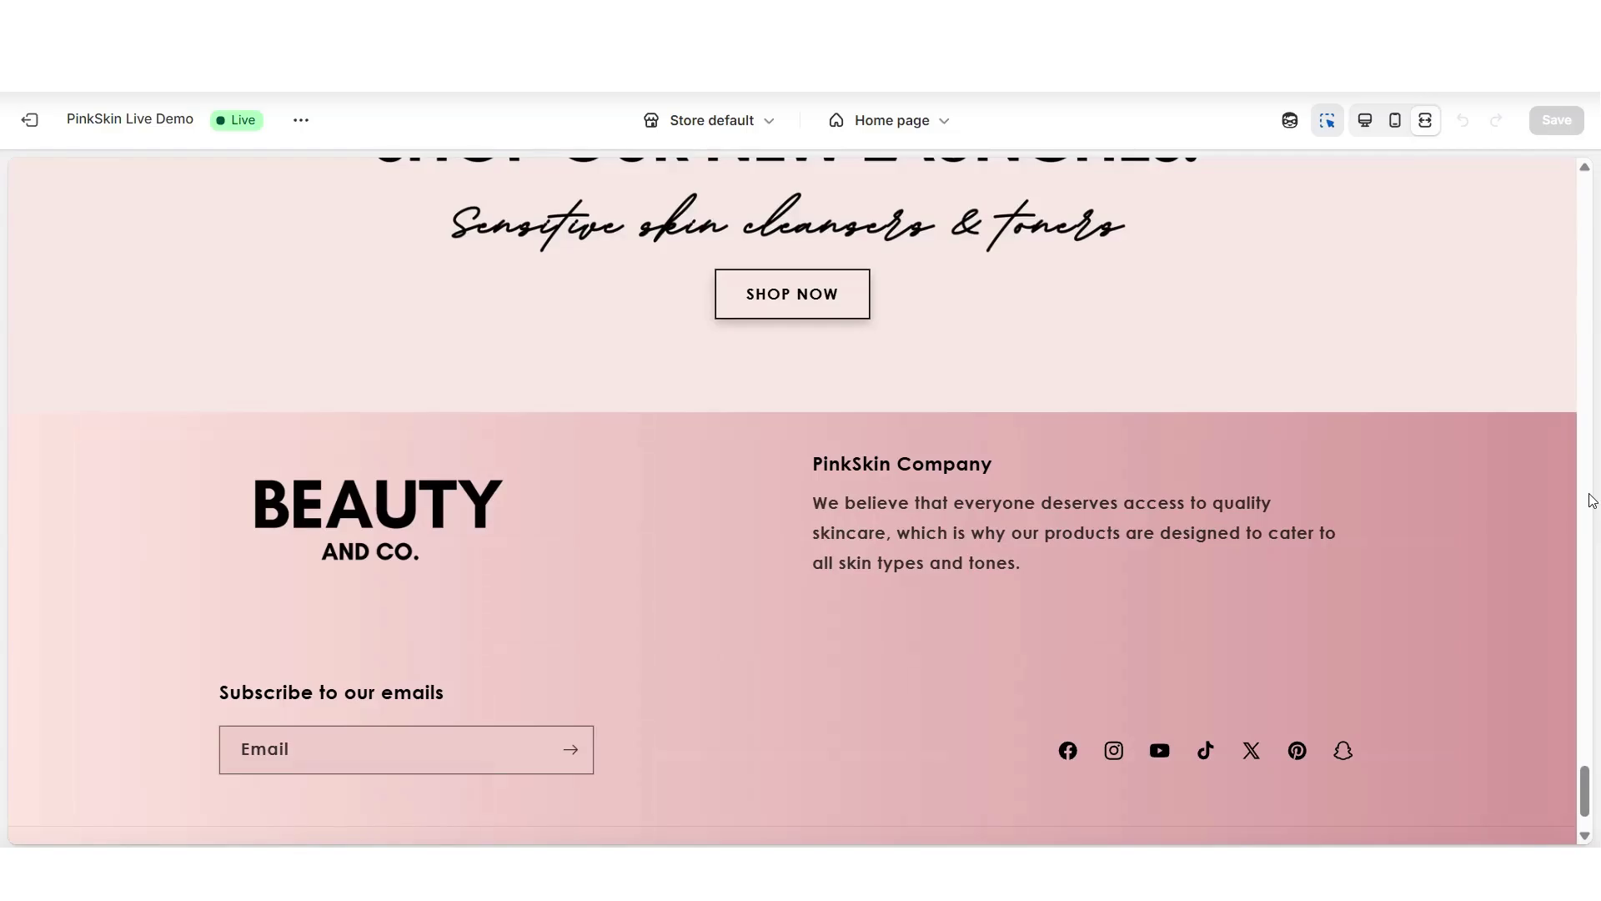
scroll(1593, 499, up, 1)
scroll(1591, 501, down, 2)
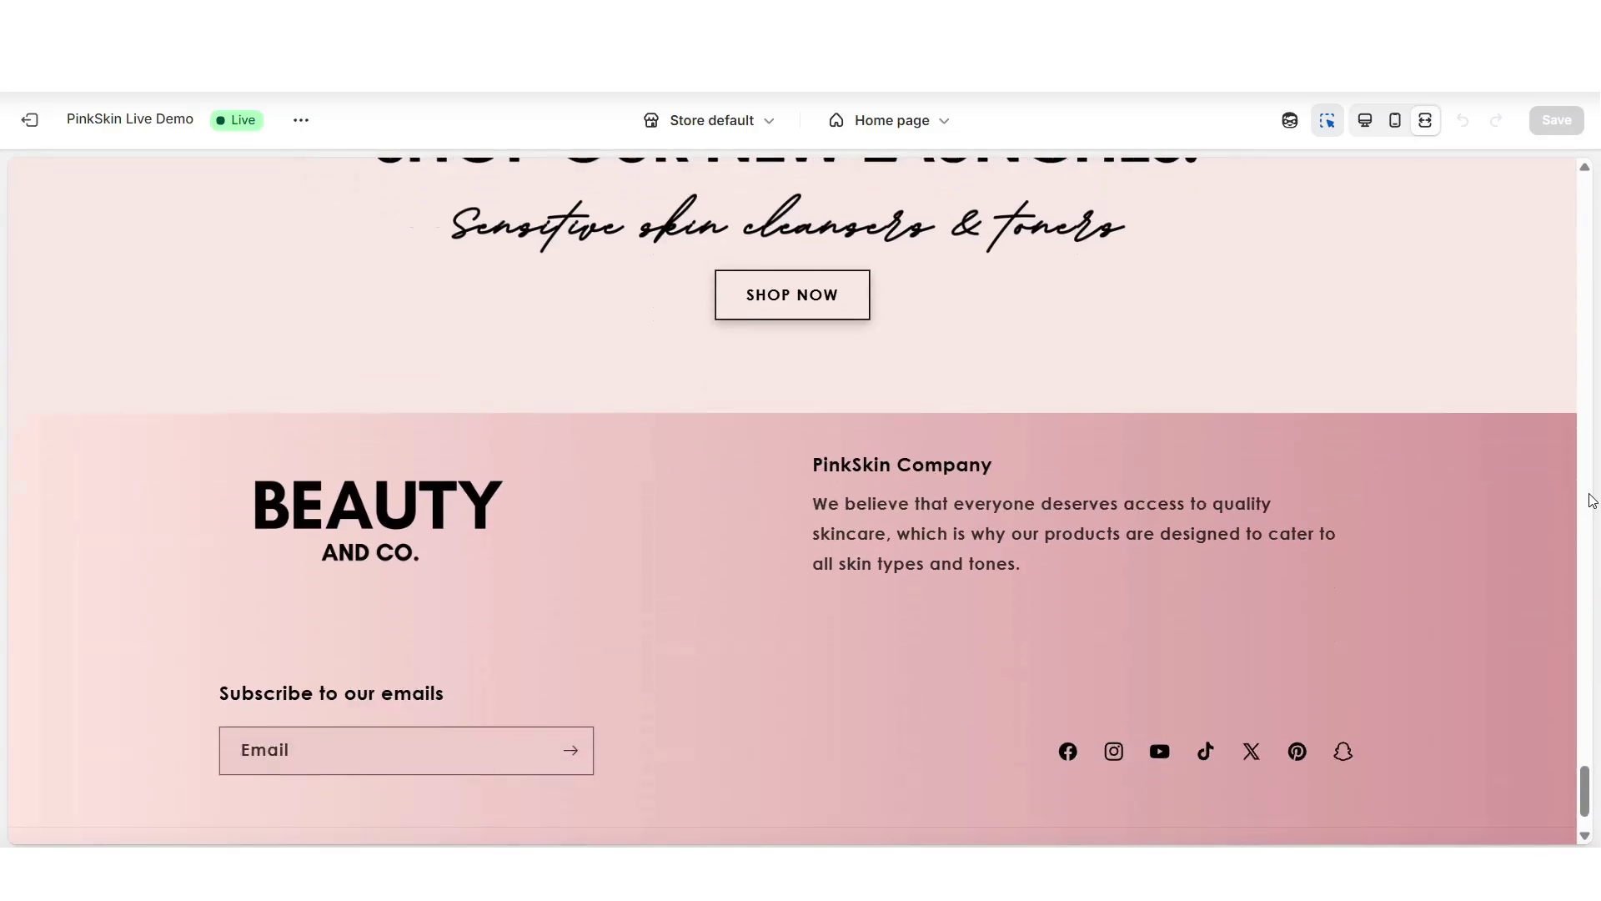
Remove the existing logo and brand intro section above the footer and add a Multicolumn section to the template there.
key(Delete)
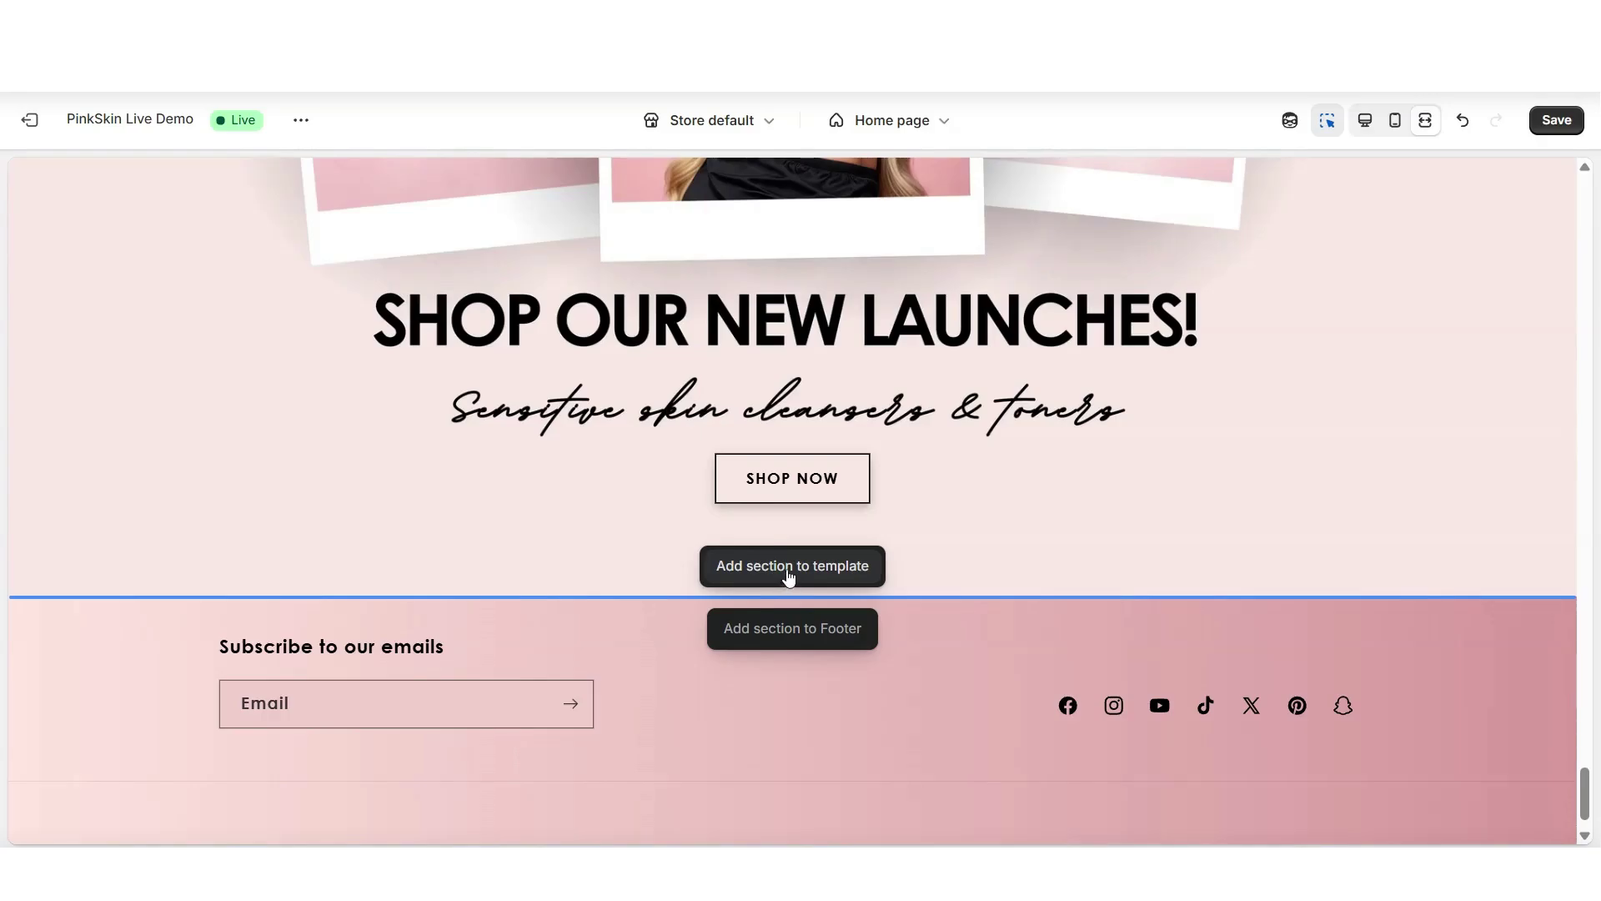
click(789, 574)
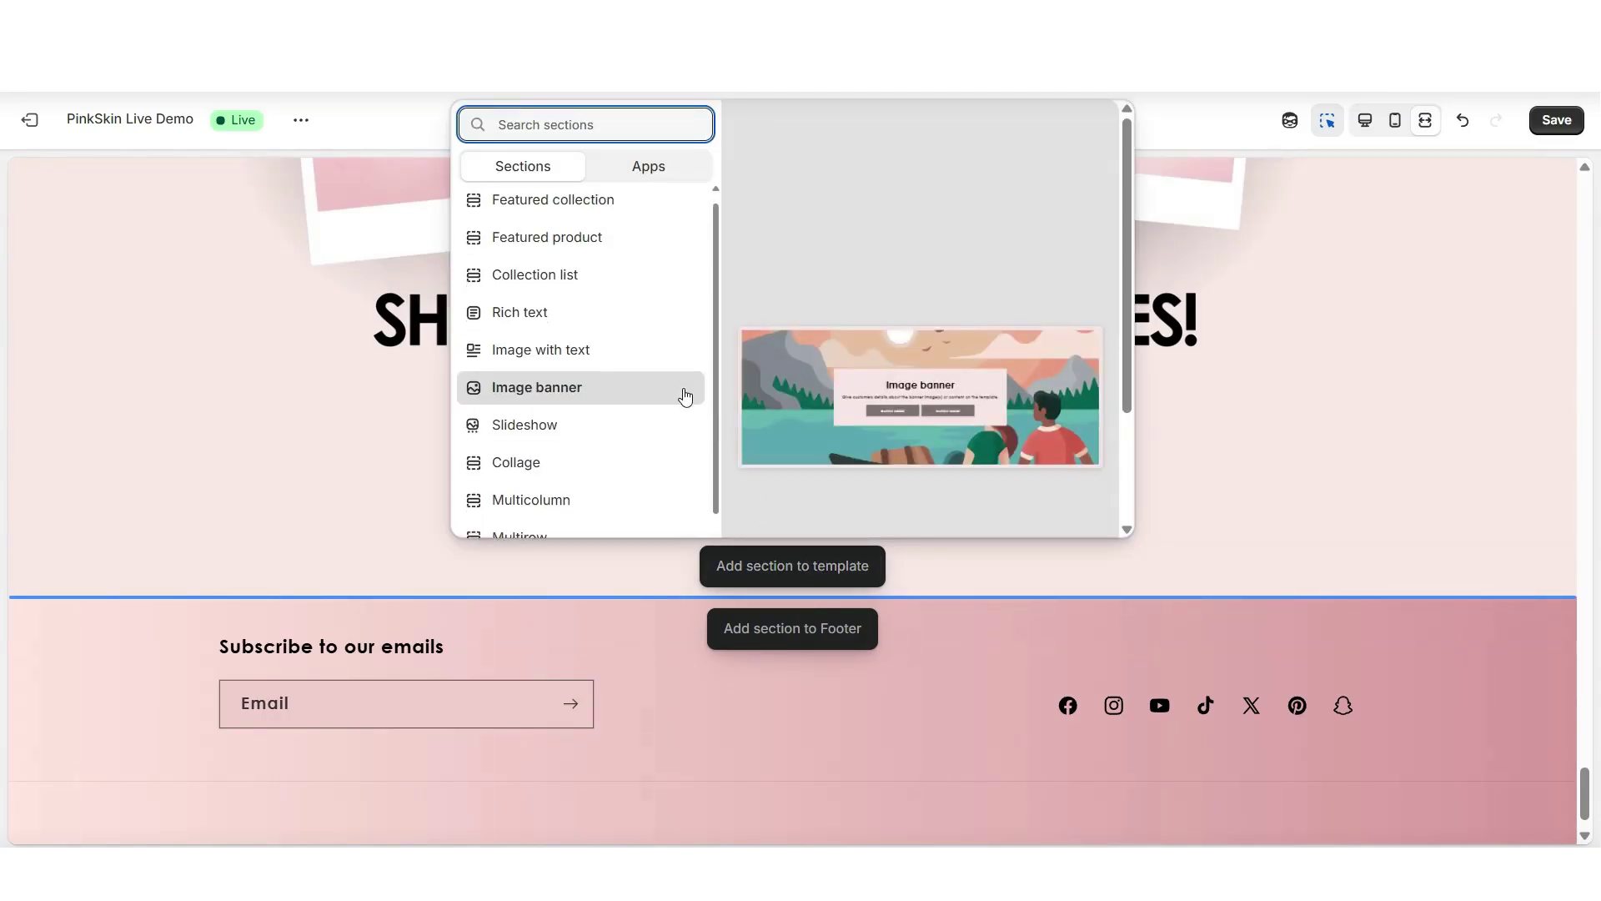
scroll(675, 397, down, 2)
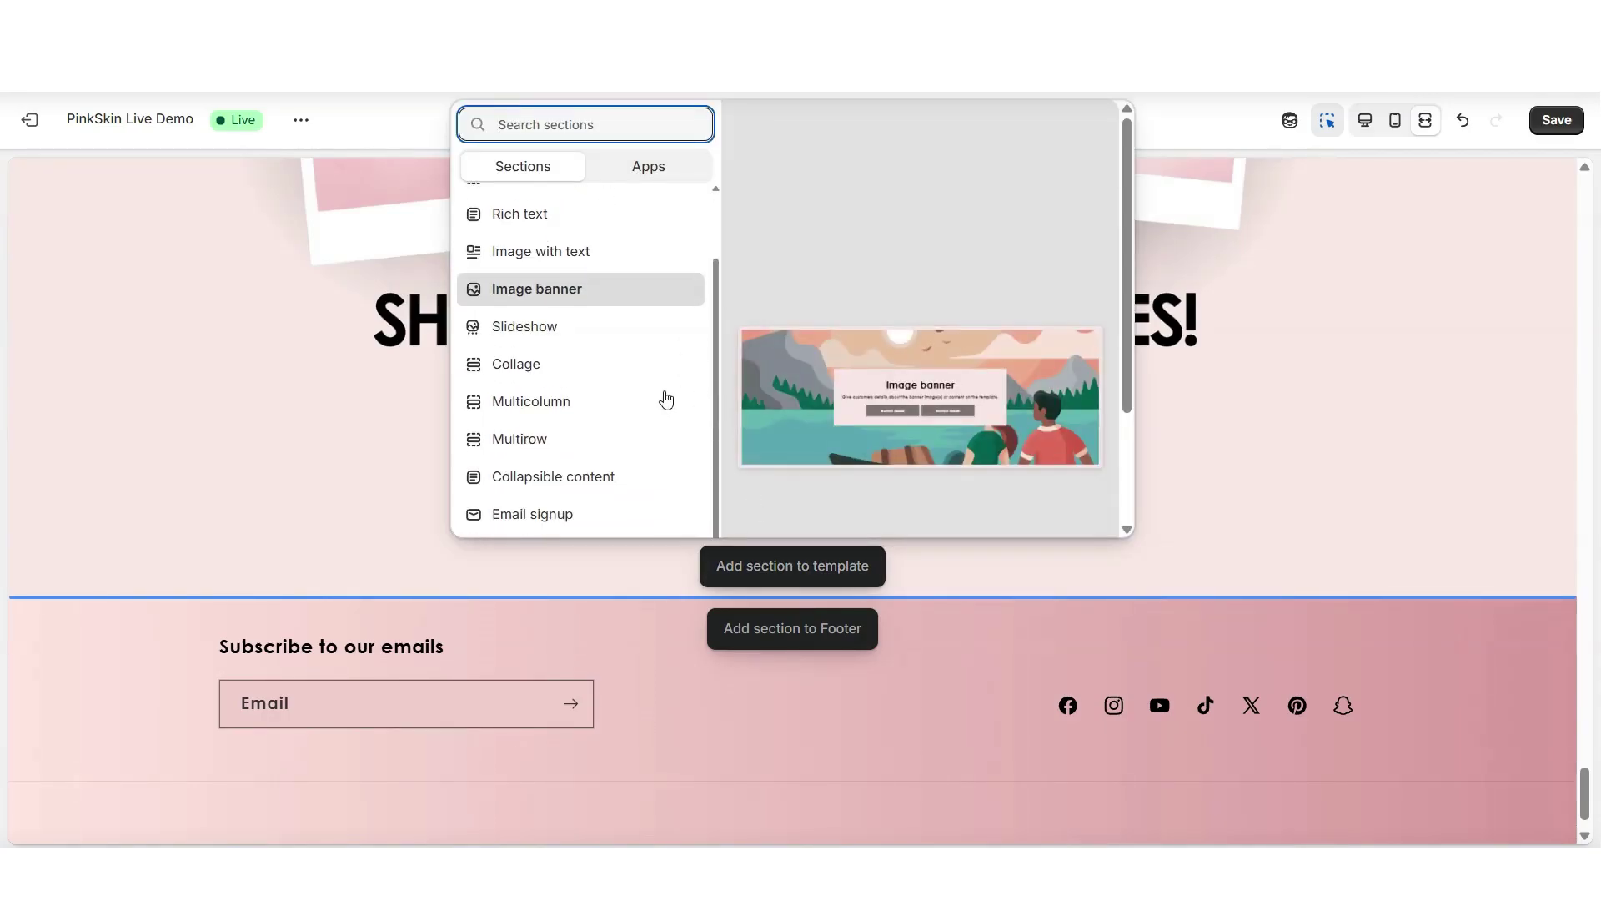
click(542, 403)
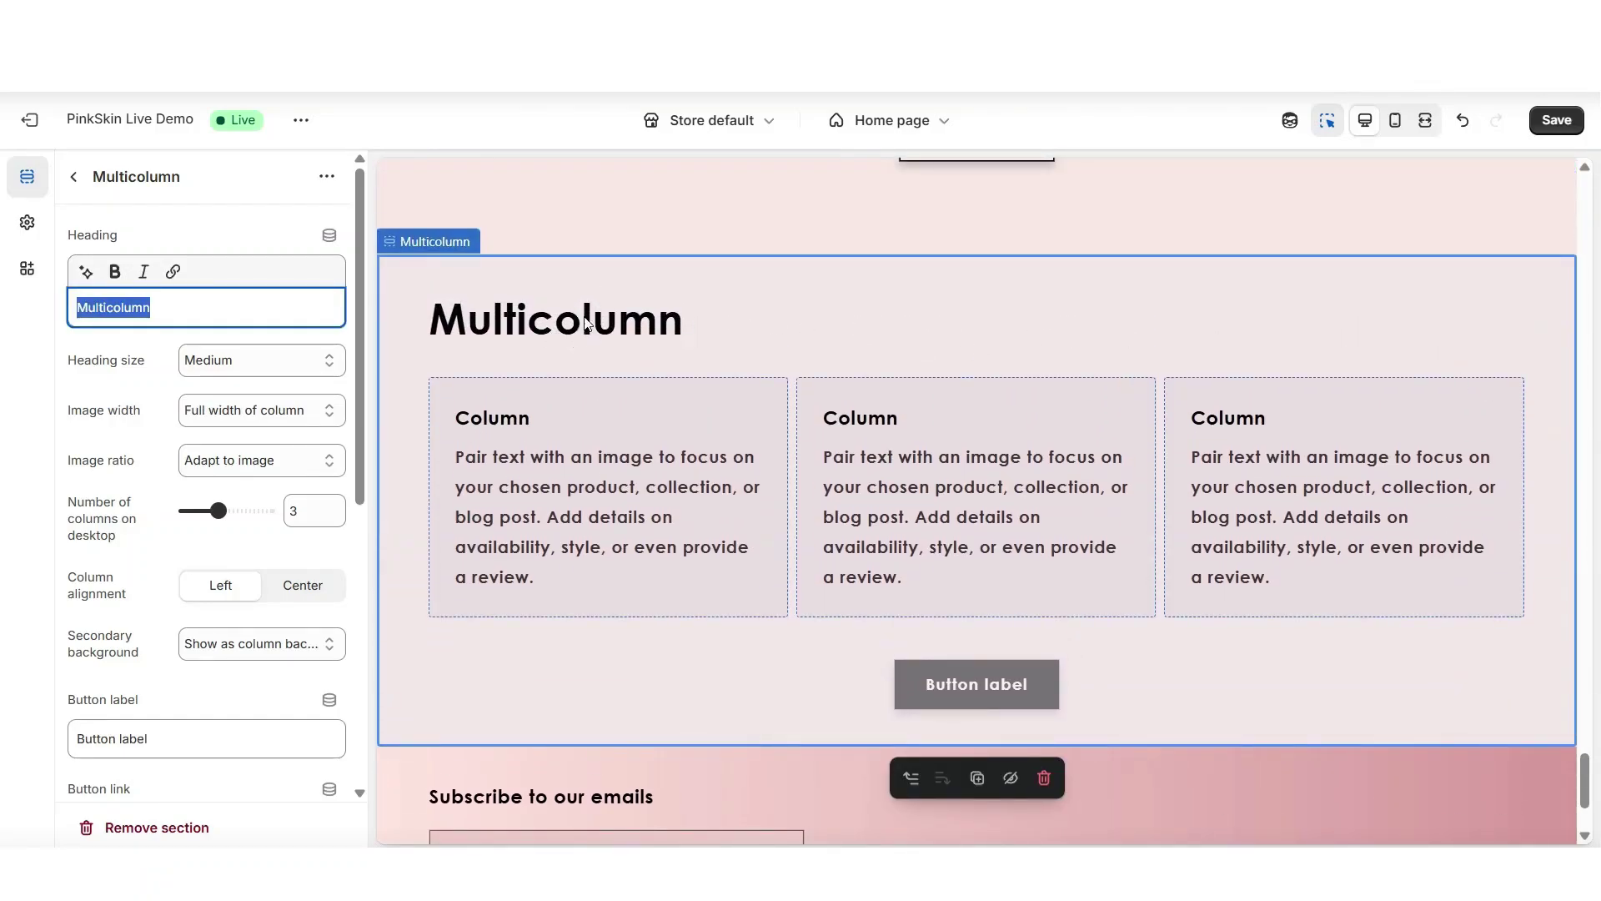
Clear the heading text of the new Multicolumn section.
drag(158, 306, 72, 307)
key(BackSpace)
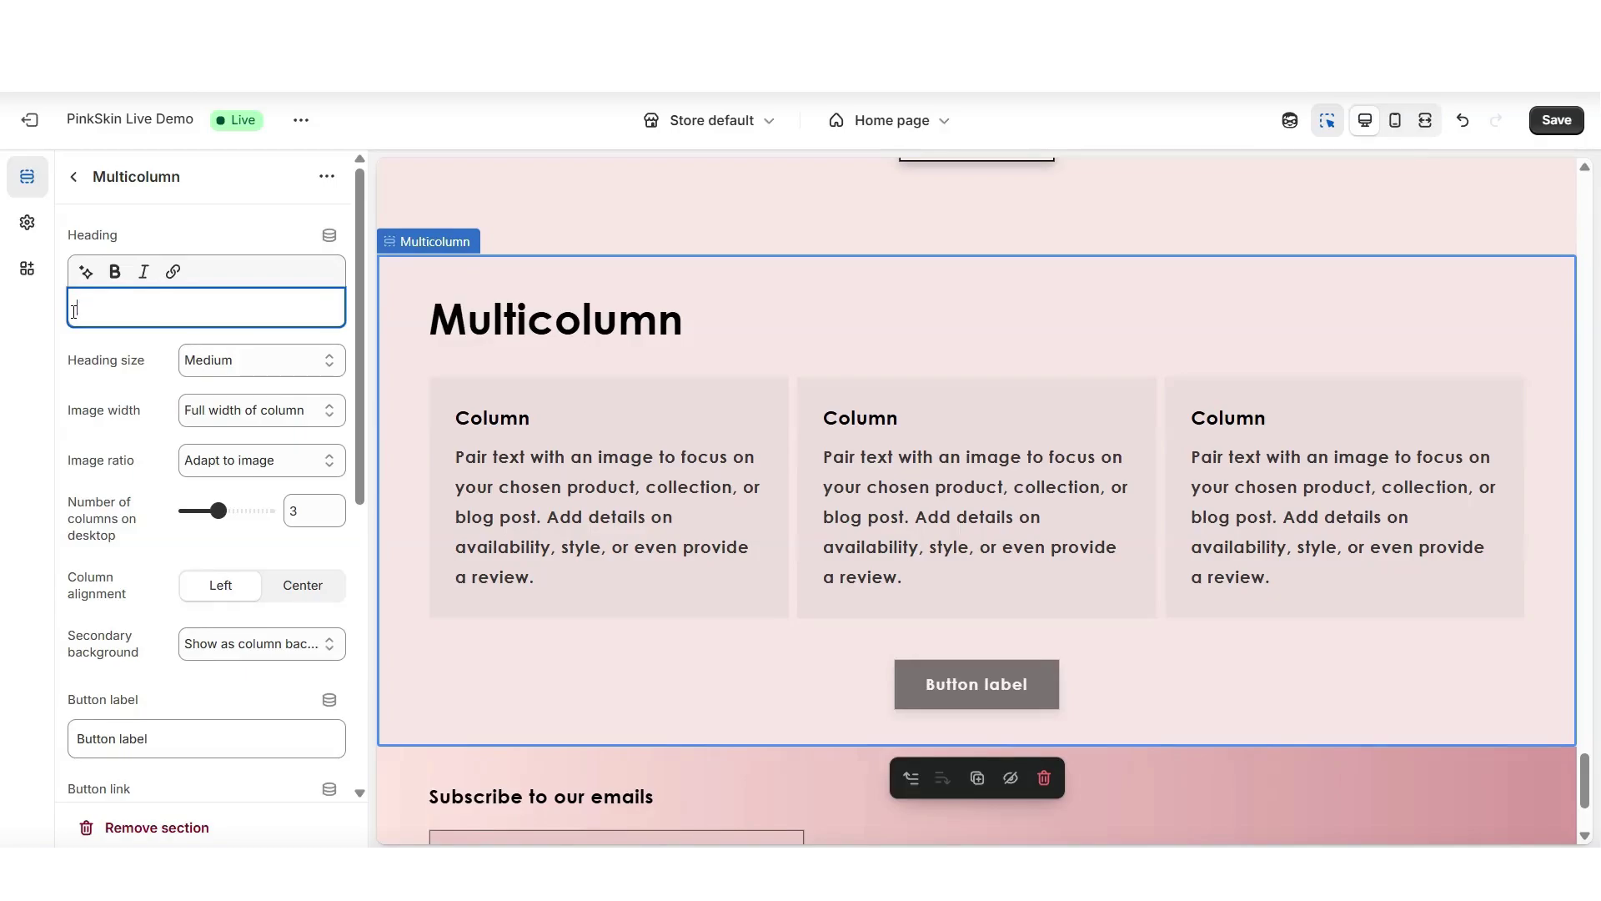
click(129, 235)
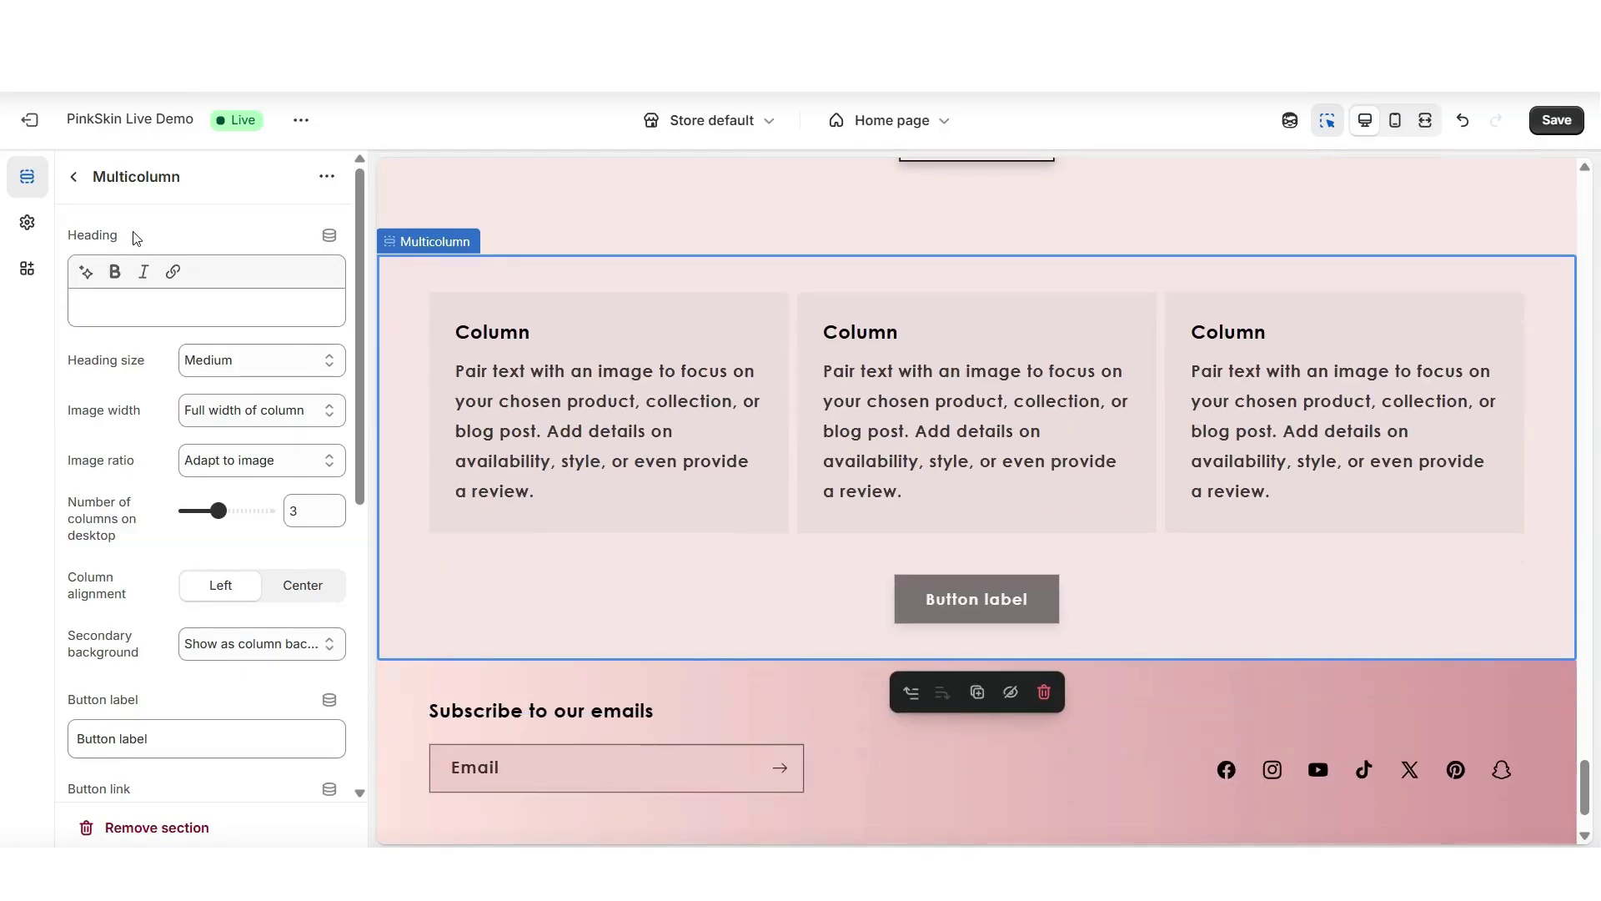
Set the Multicolumn section's secondary background to None and its column alignment to Left.
click(204, 646)
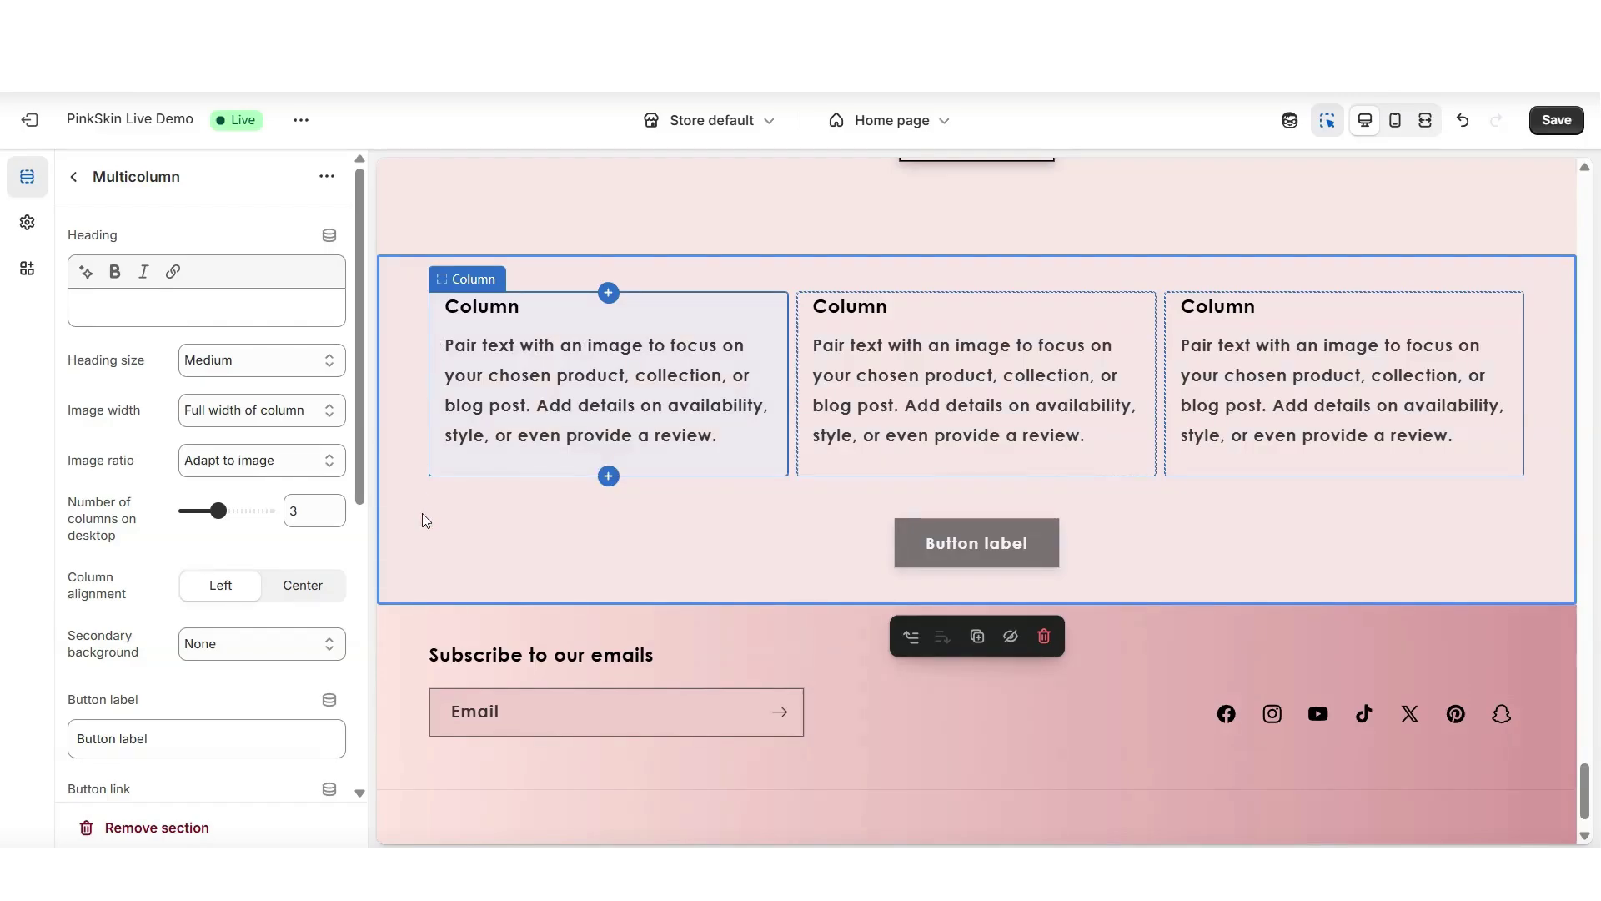
click(290, 596)
click(224, 577)
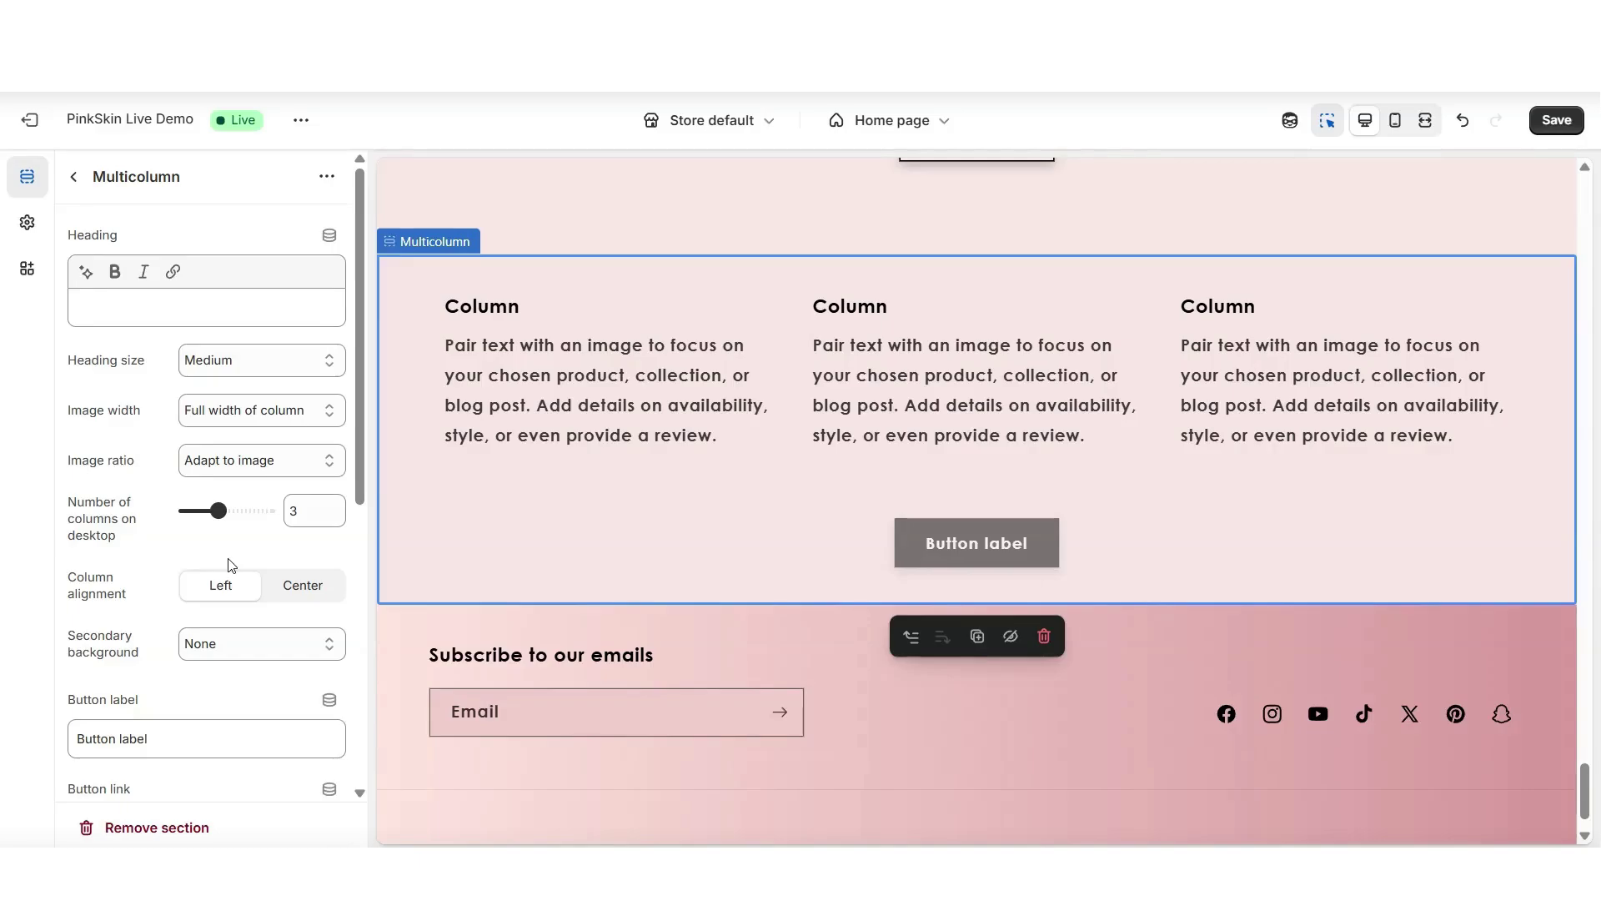
Delete the third column block and set the Multicolumn section's number of columns on desktop to 2.
click(1268, 377)
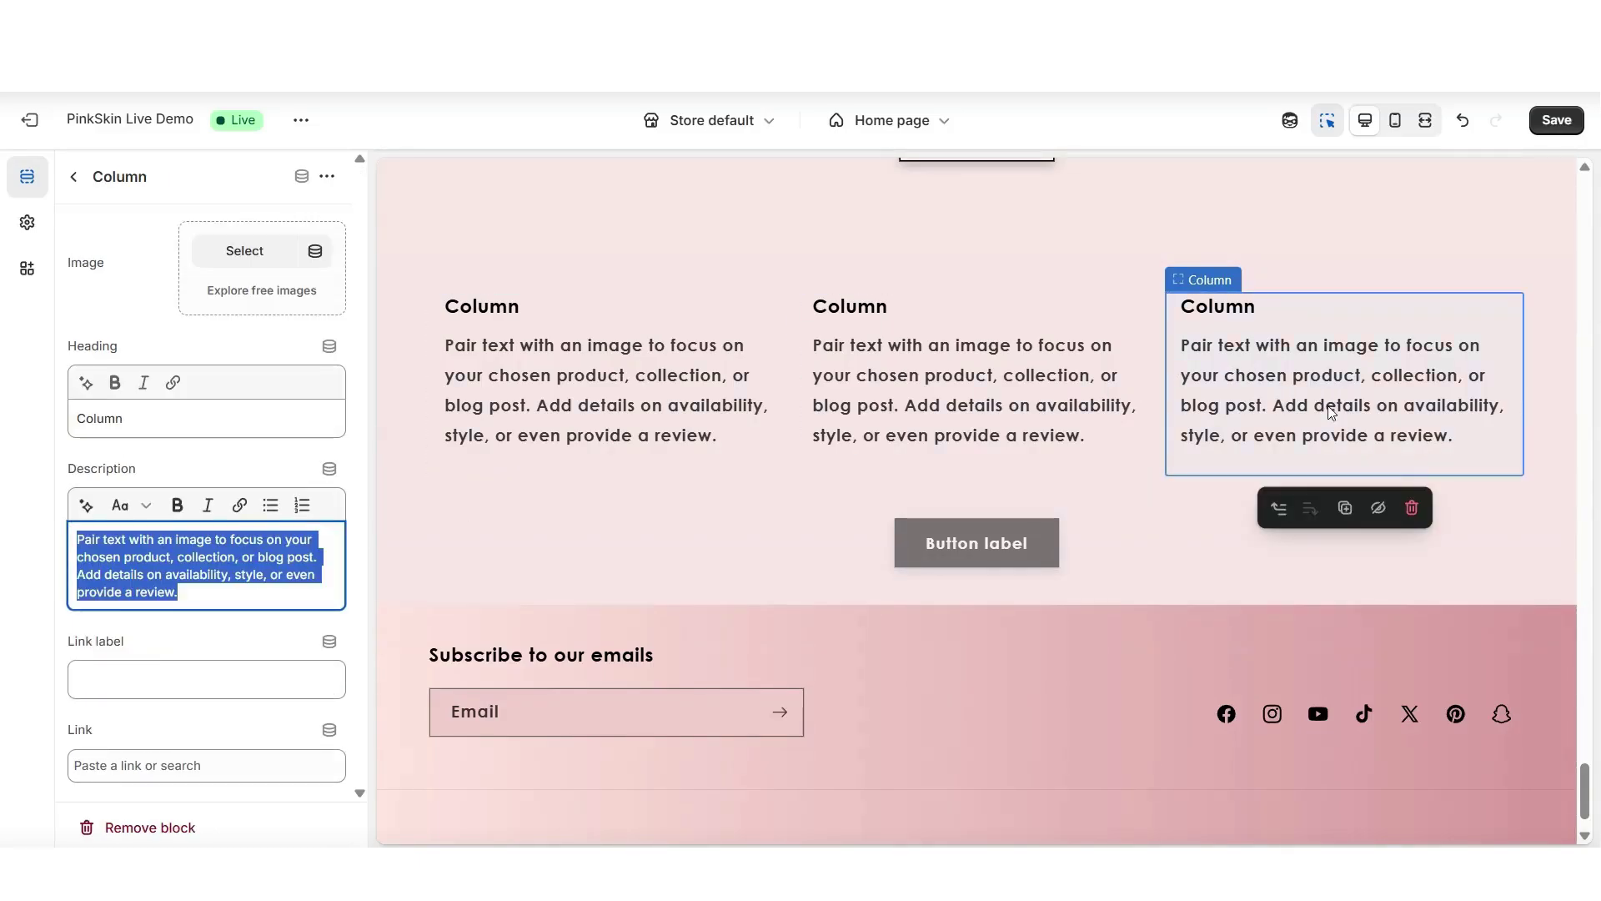
click(1410, 508)
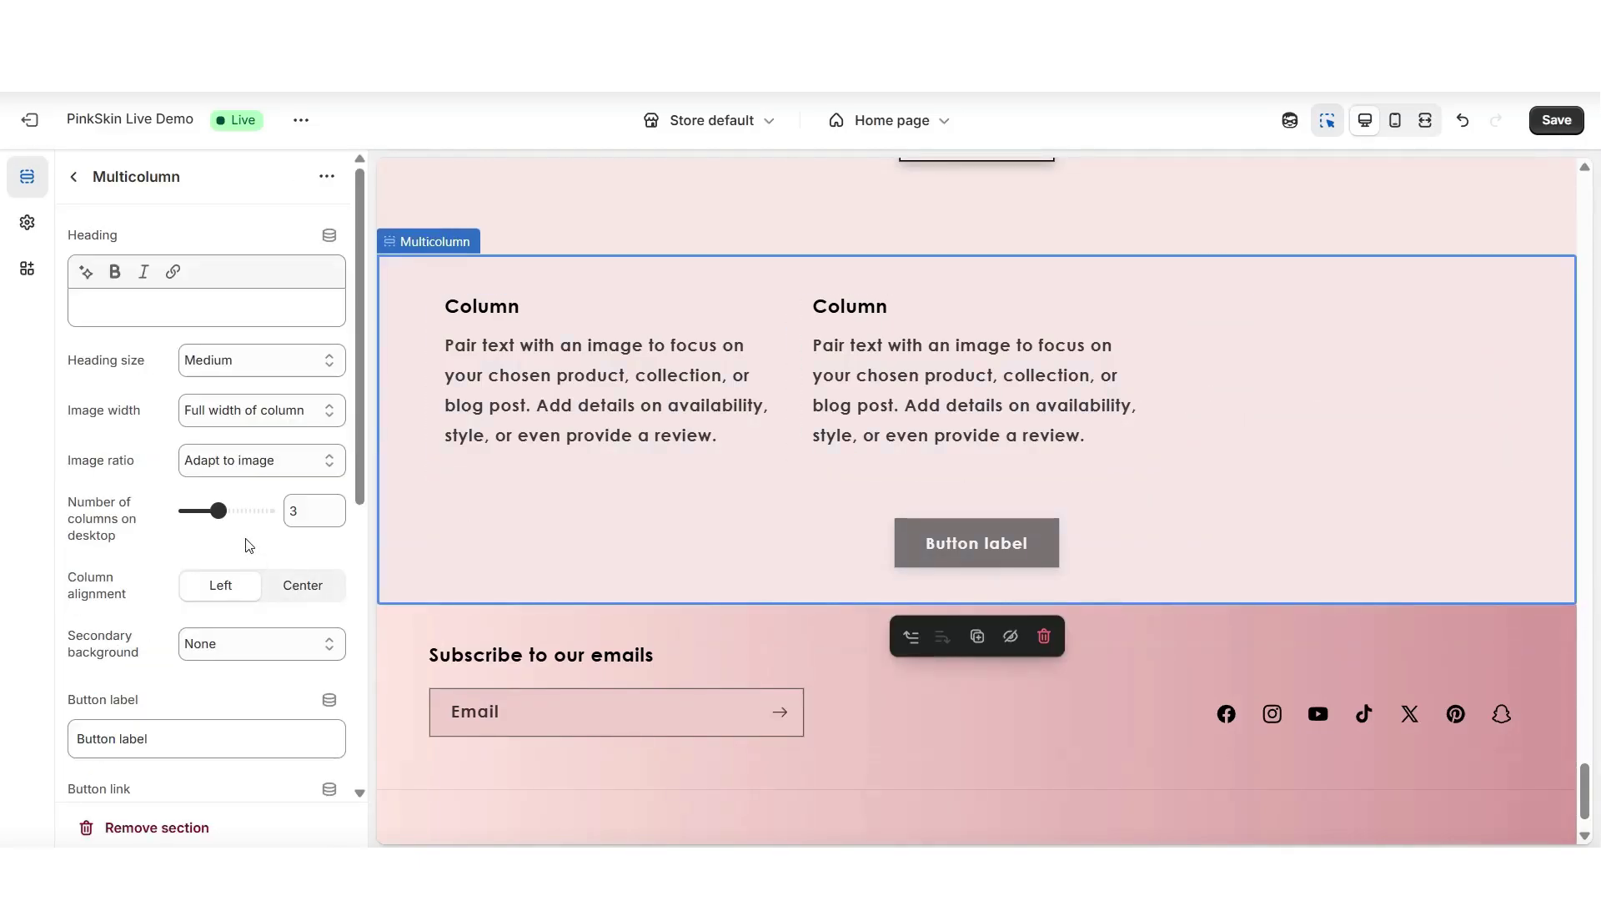
drag(217, 512, 203, 513)
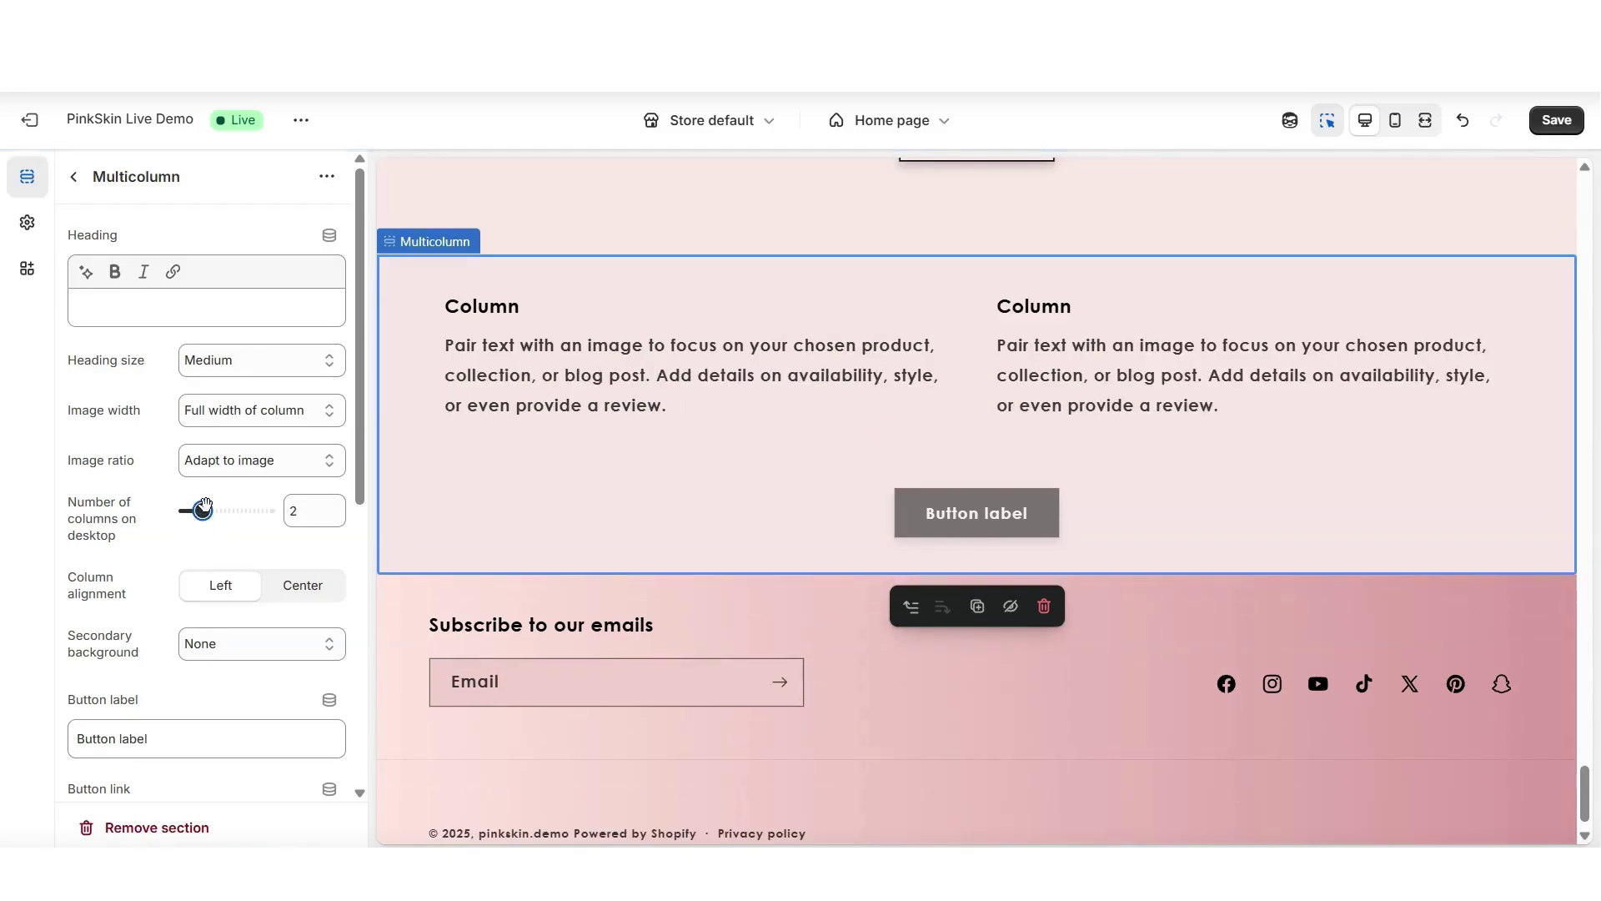
scroll(1134, 585, up, 1)
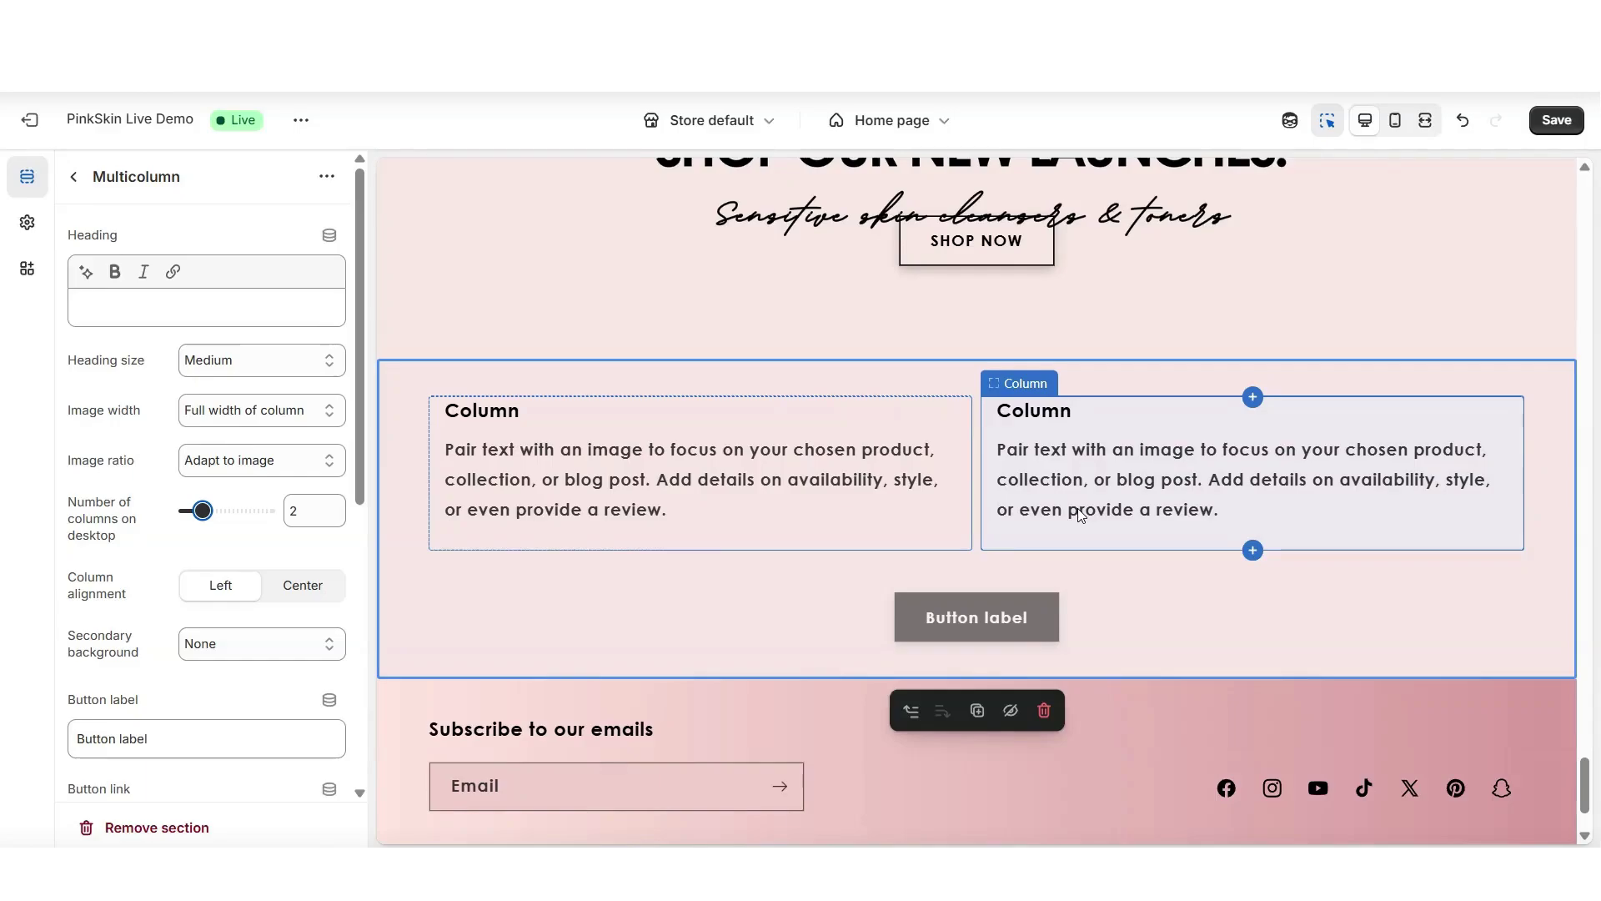
Clear the Multicolumn section's button label and set its color scheme to Scheme 2.
scroll(349, 497, down, 4)
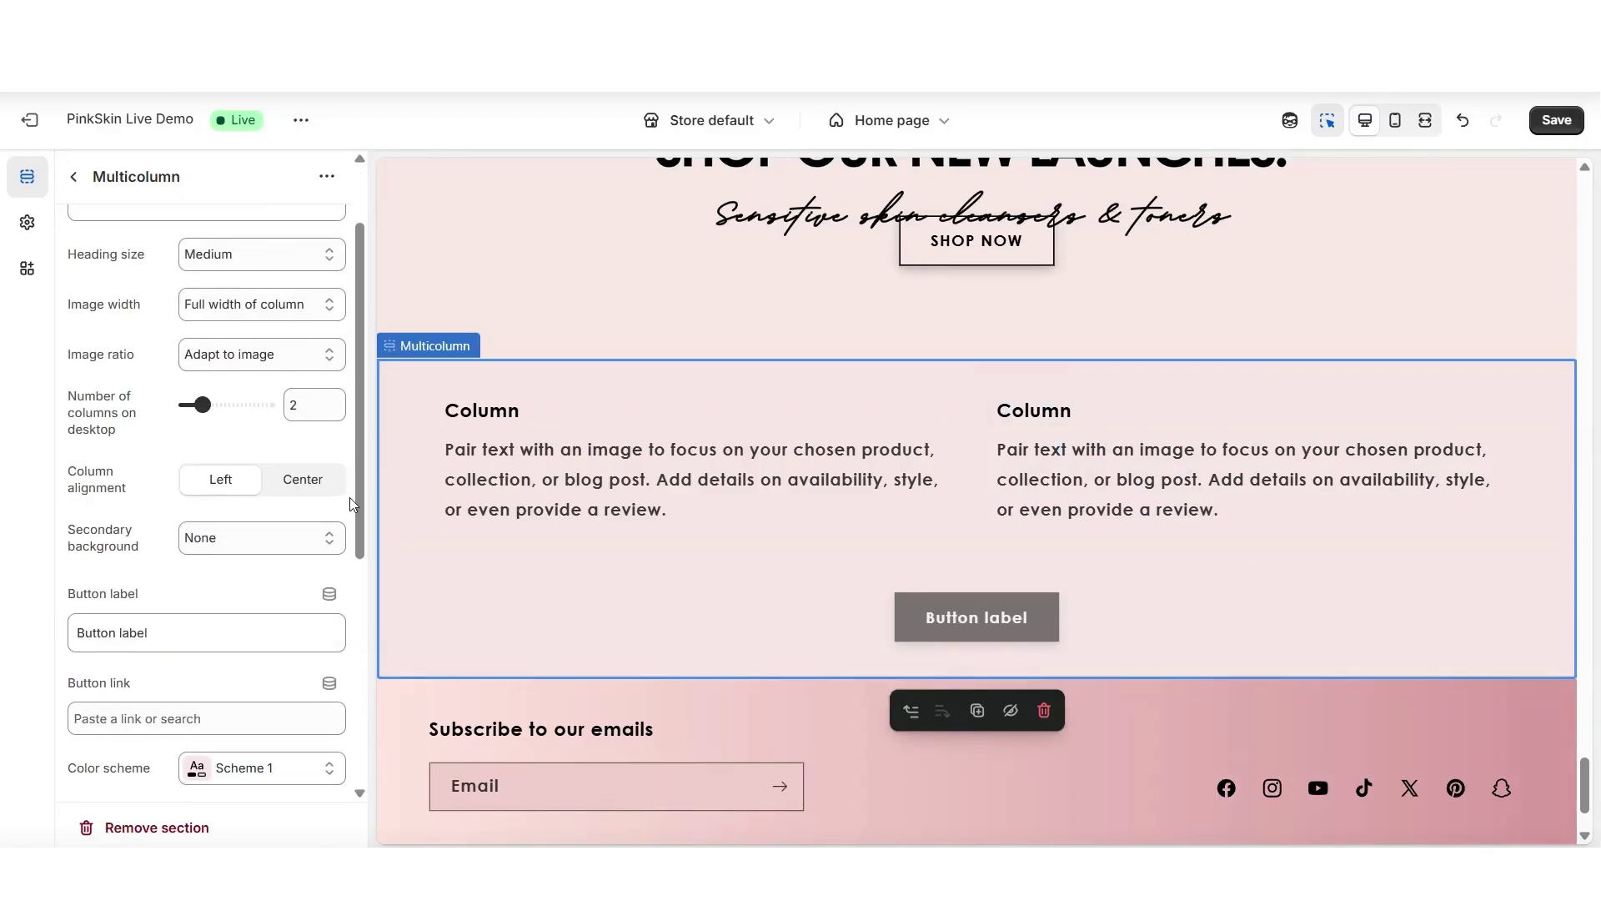
drag(148, 425, 74, 425)
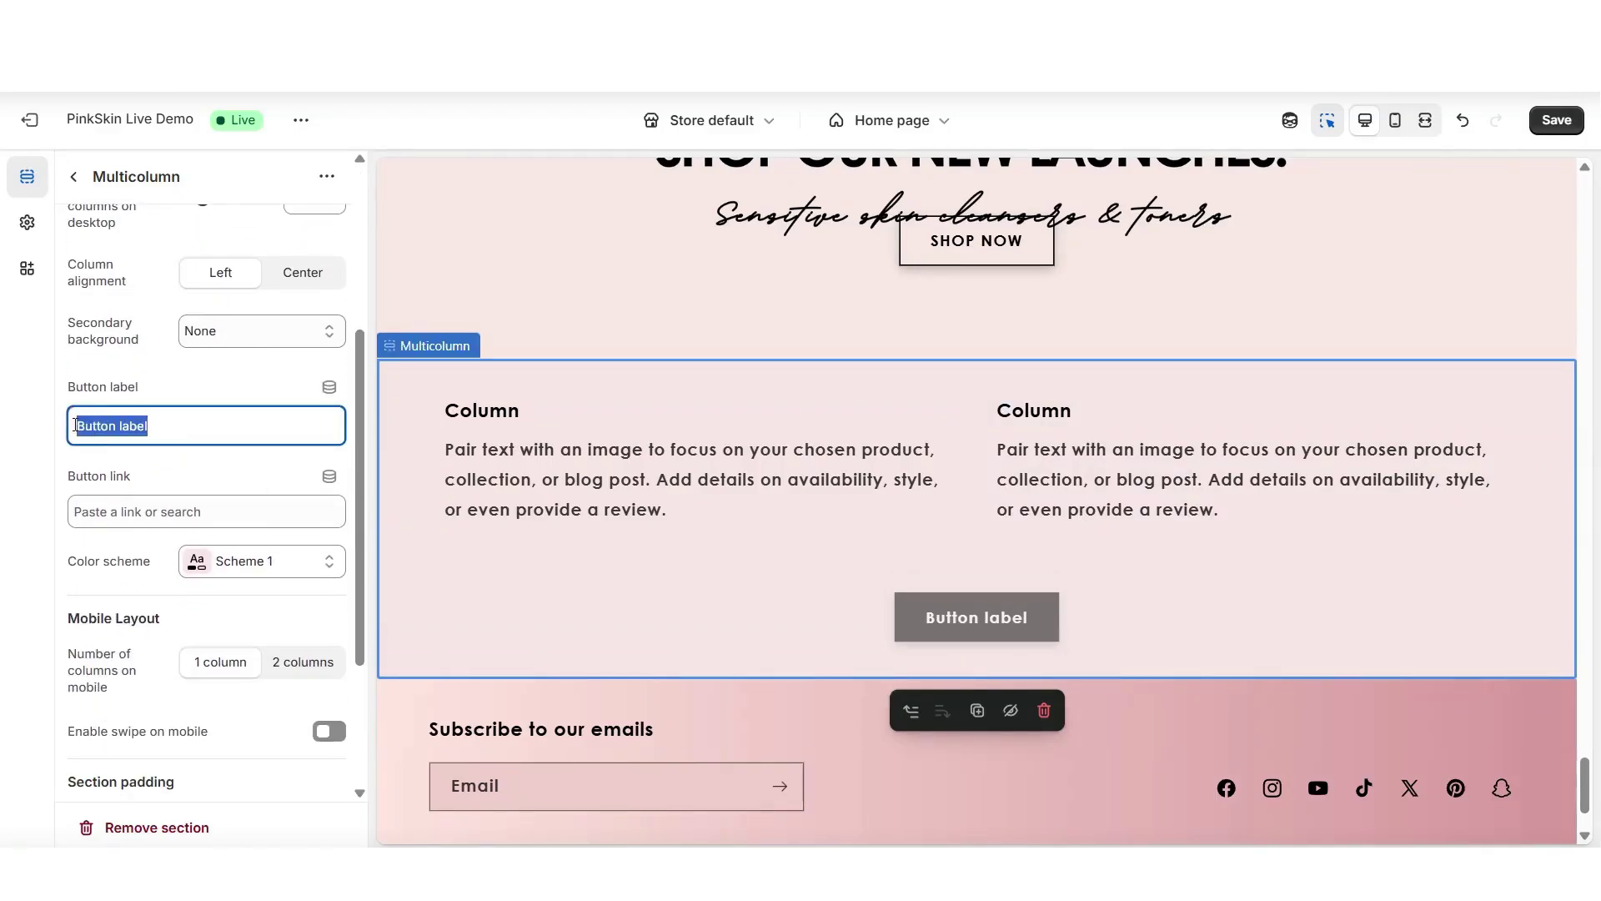
key(BackSpace)
click(99, 386)
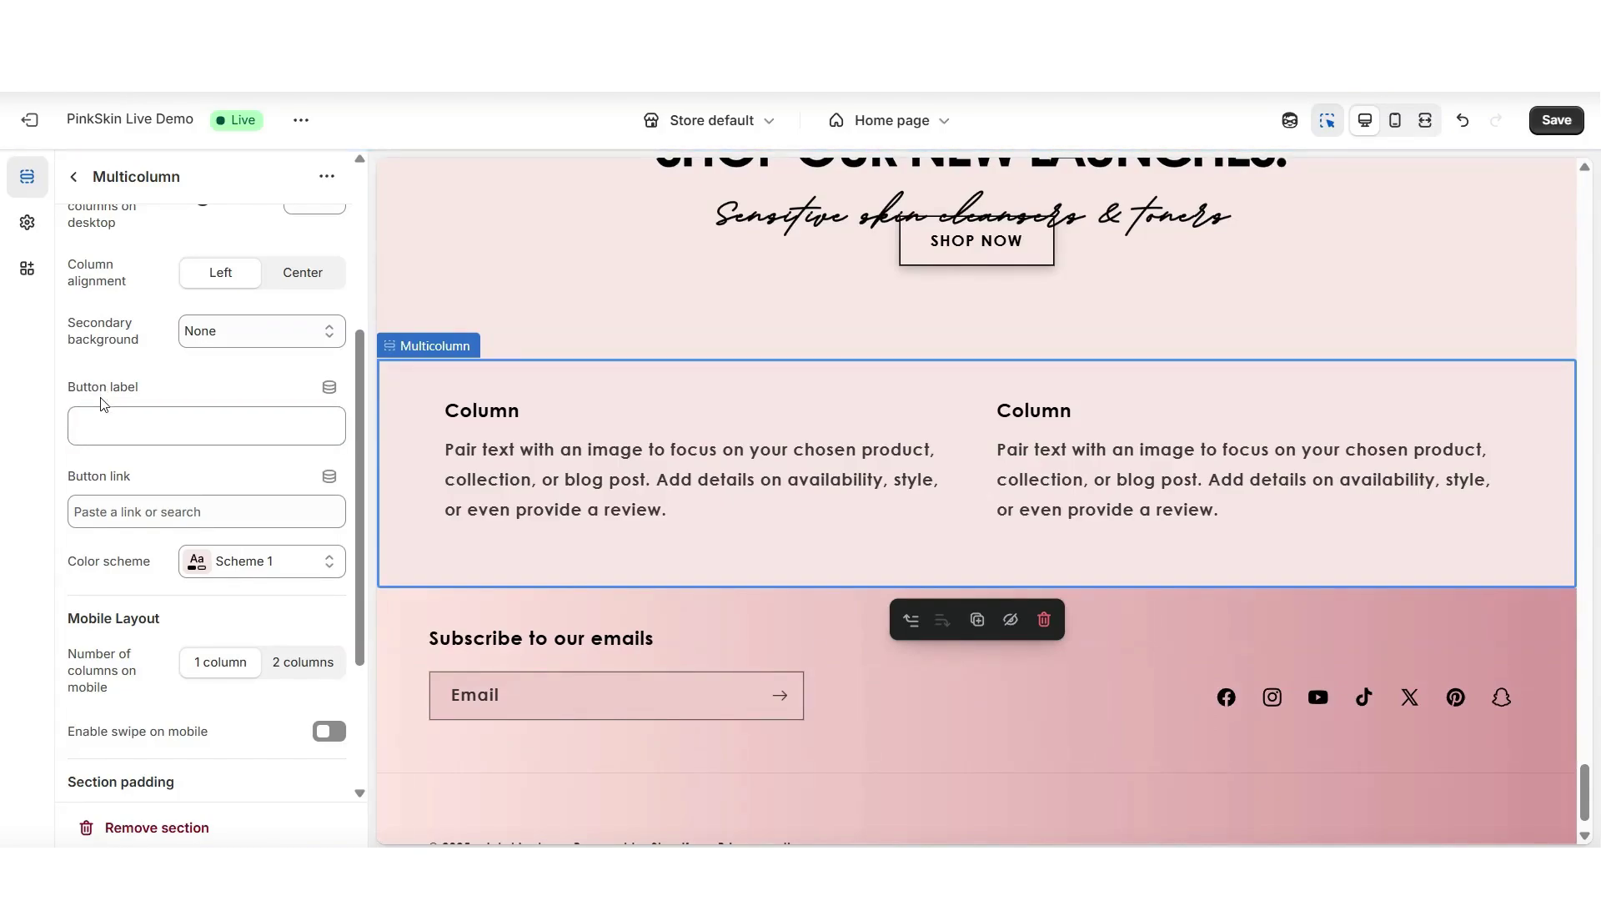
scroll(289, 397, up, 4)
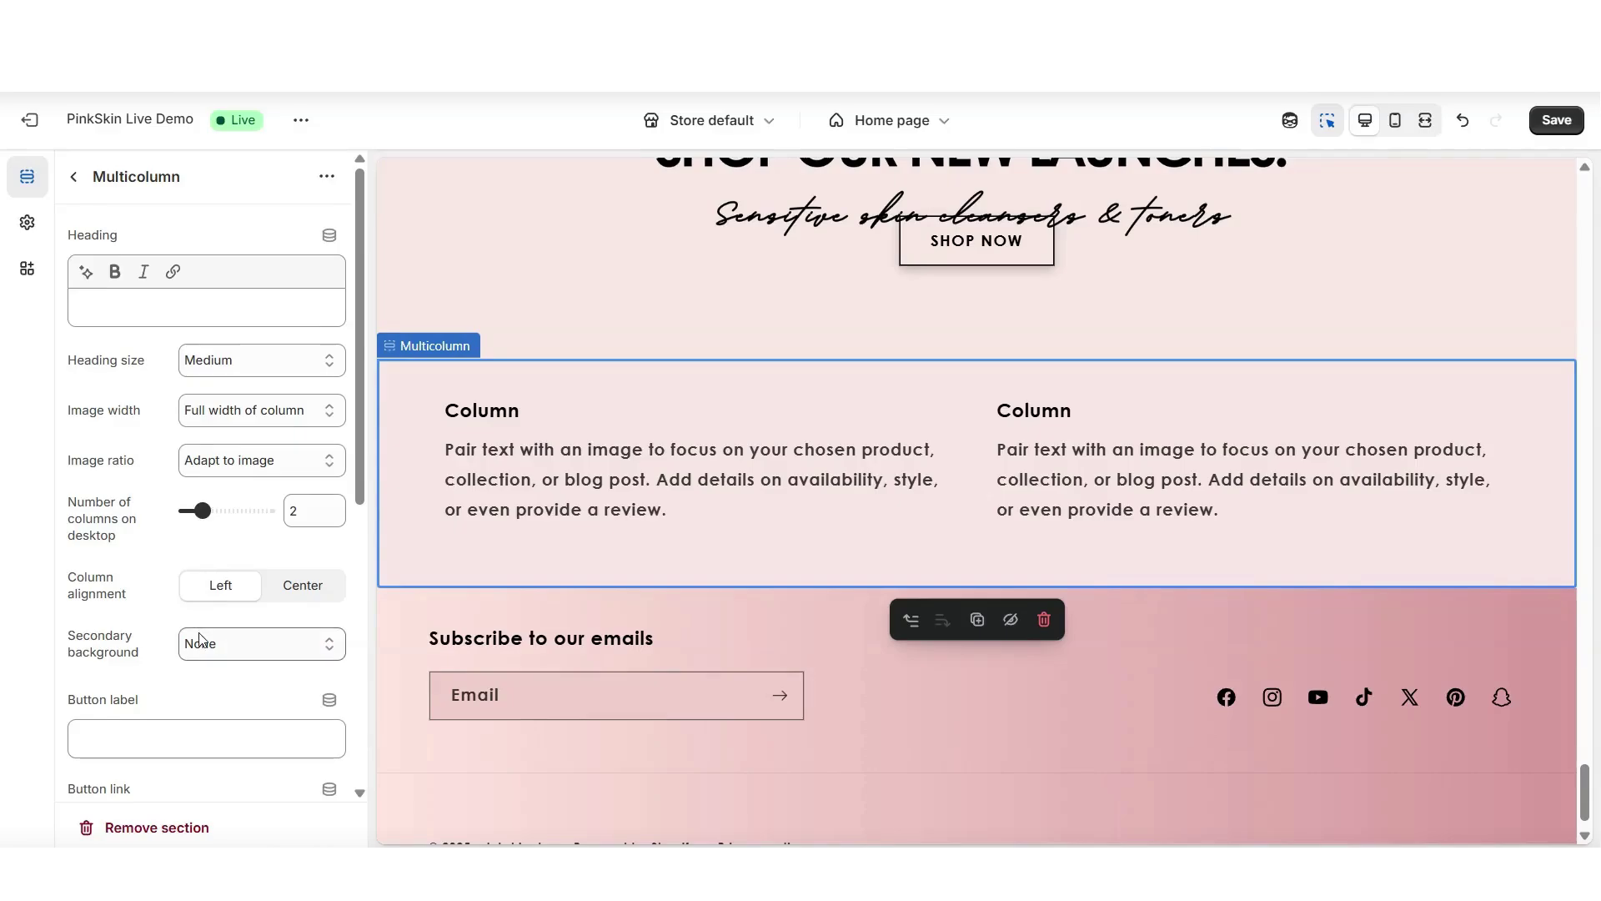
scroll(200, 640, down, 5)
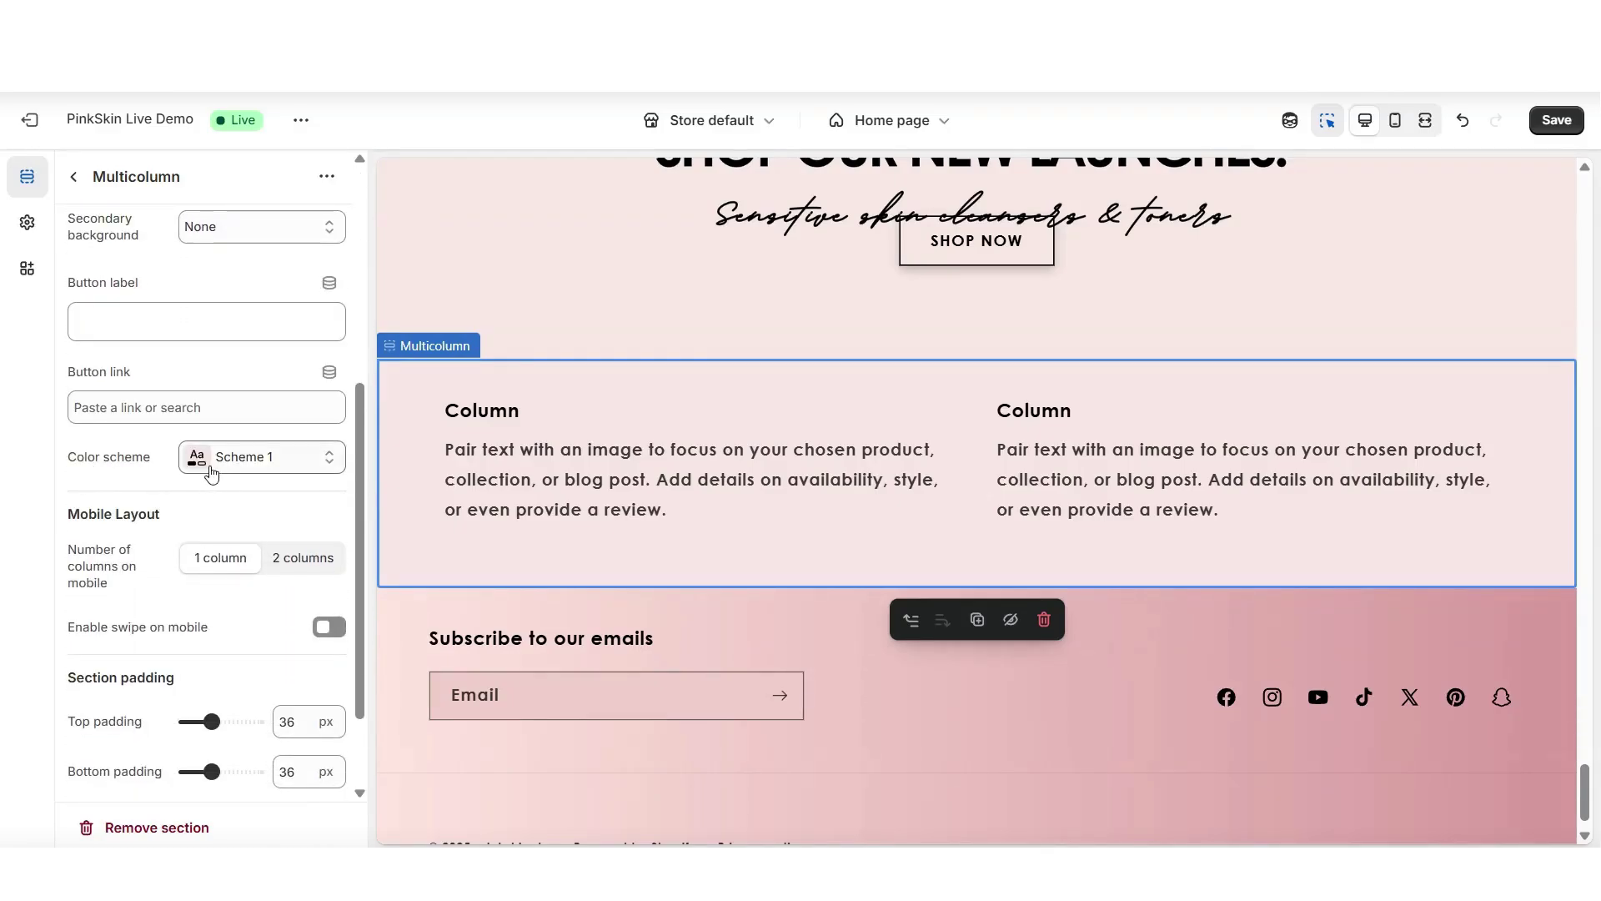
Clear the first column's description and heading and assign the BEAUTY AND CO. logo as its image.
click(743, 511)
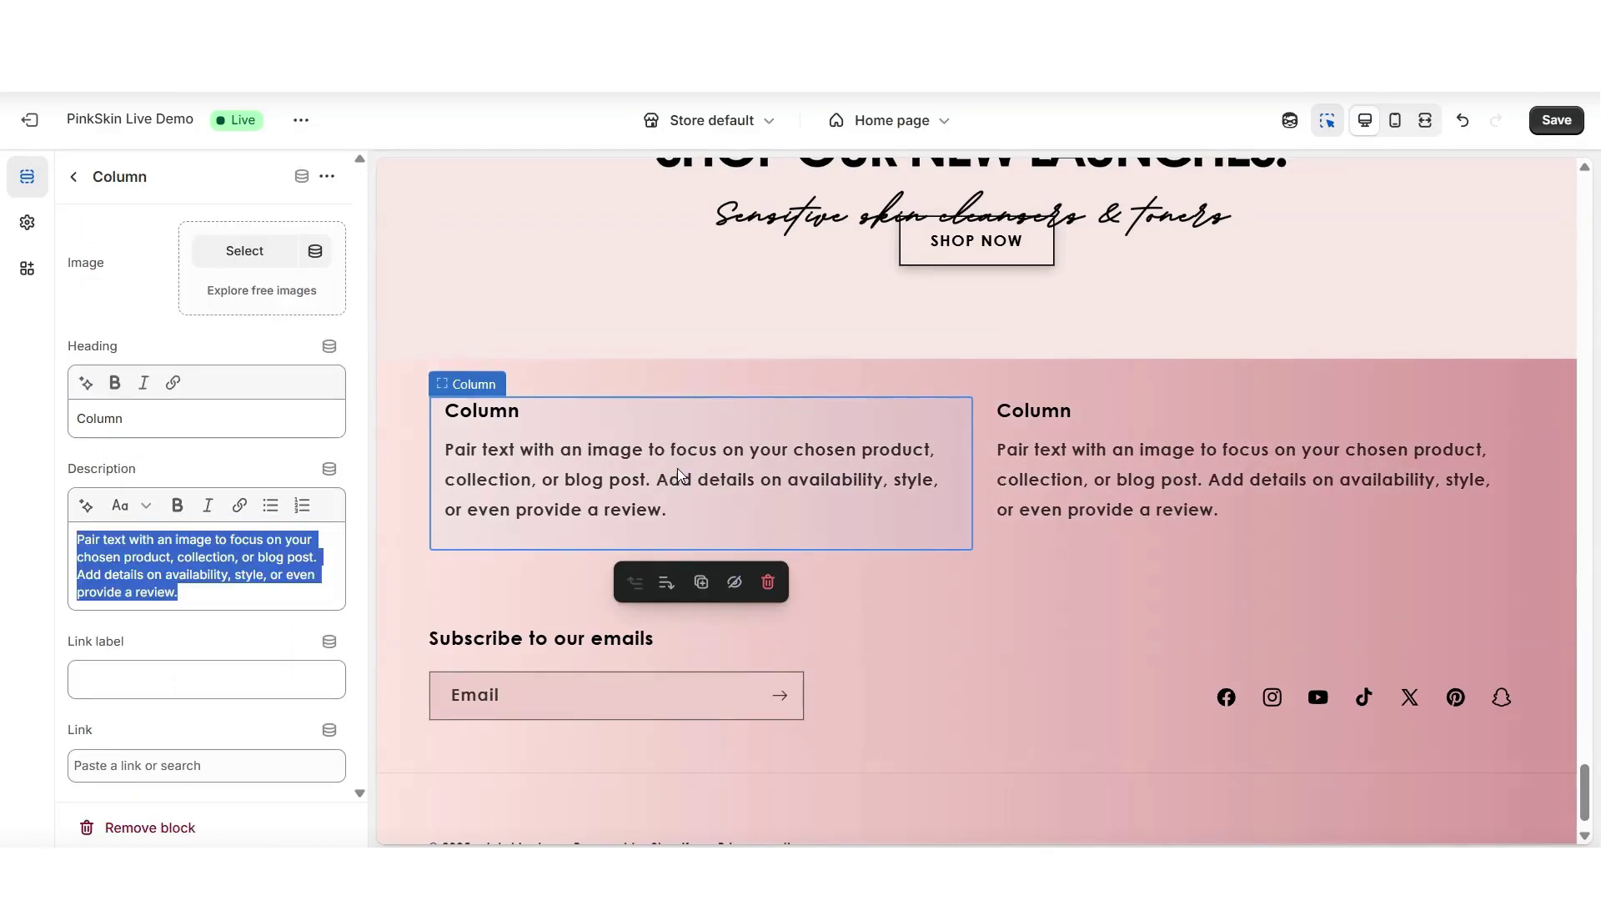
key(BackSpace)
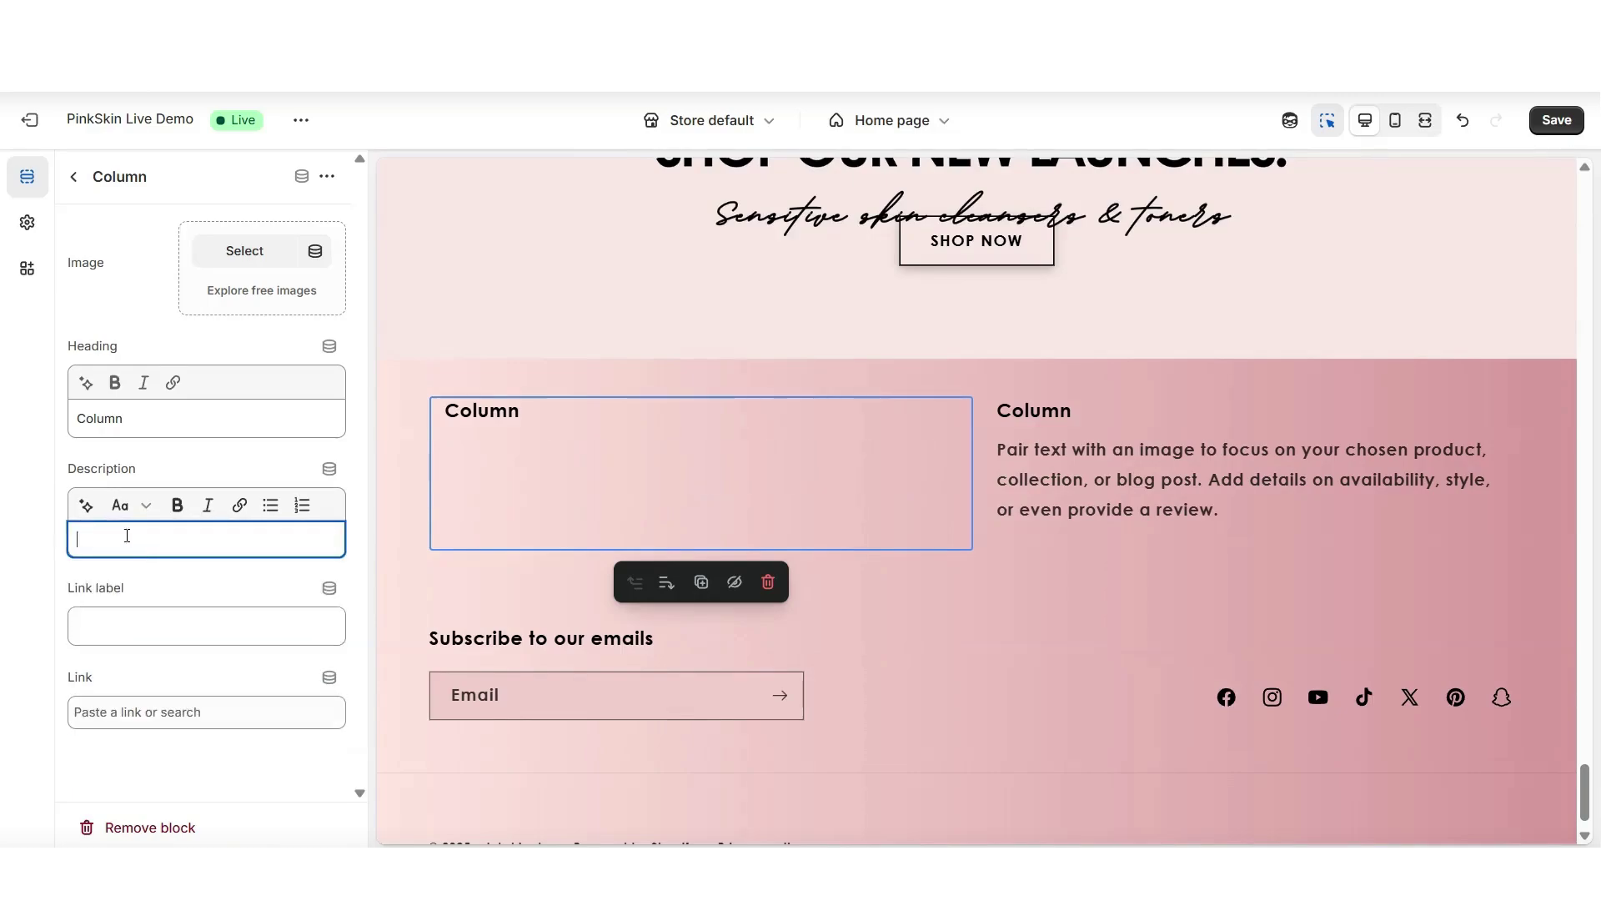
drag(183, 418, 61, 421)
key(BackSpace)
click(150, 347)
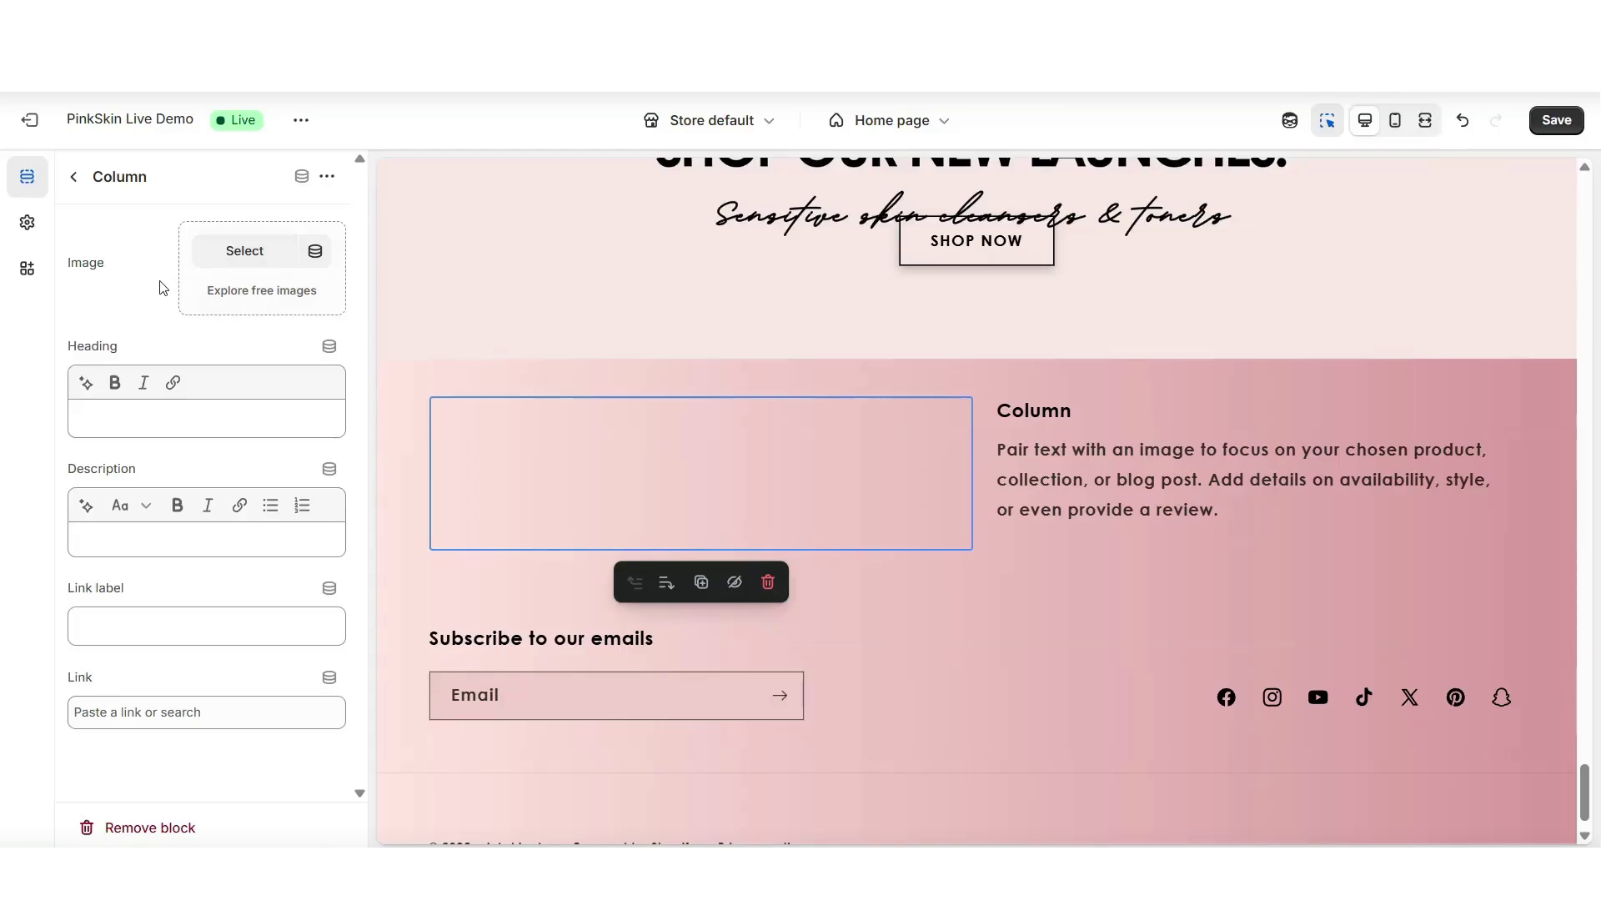
click(254, 271)
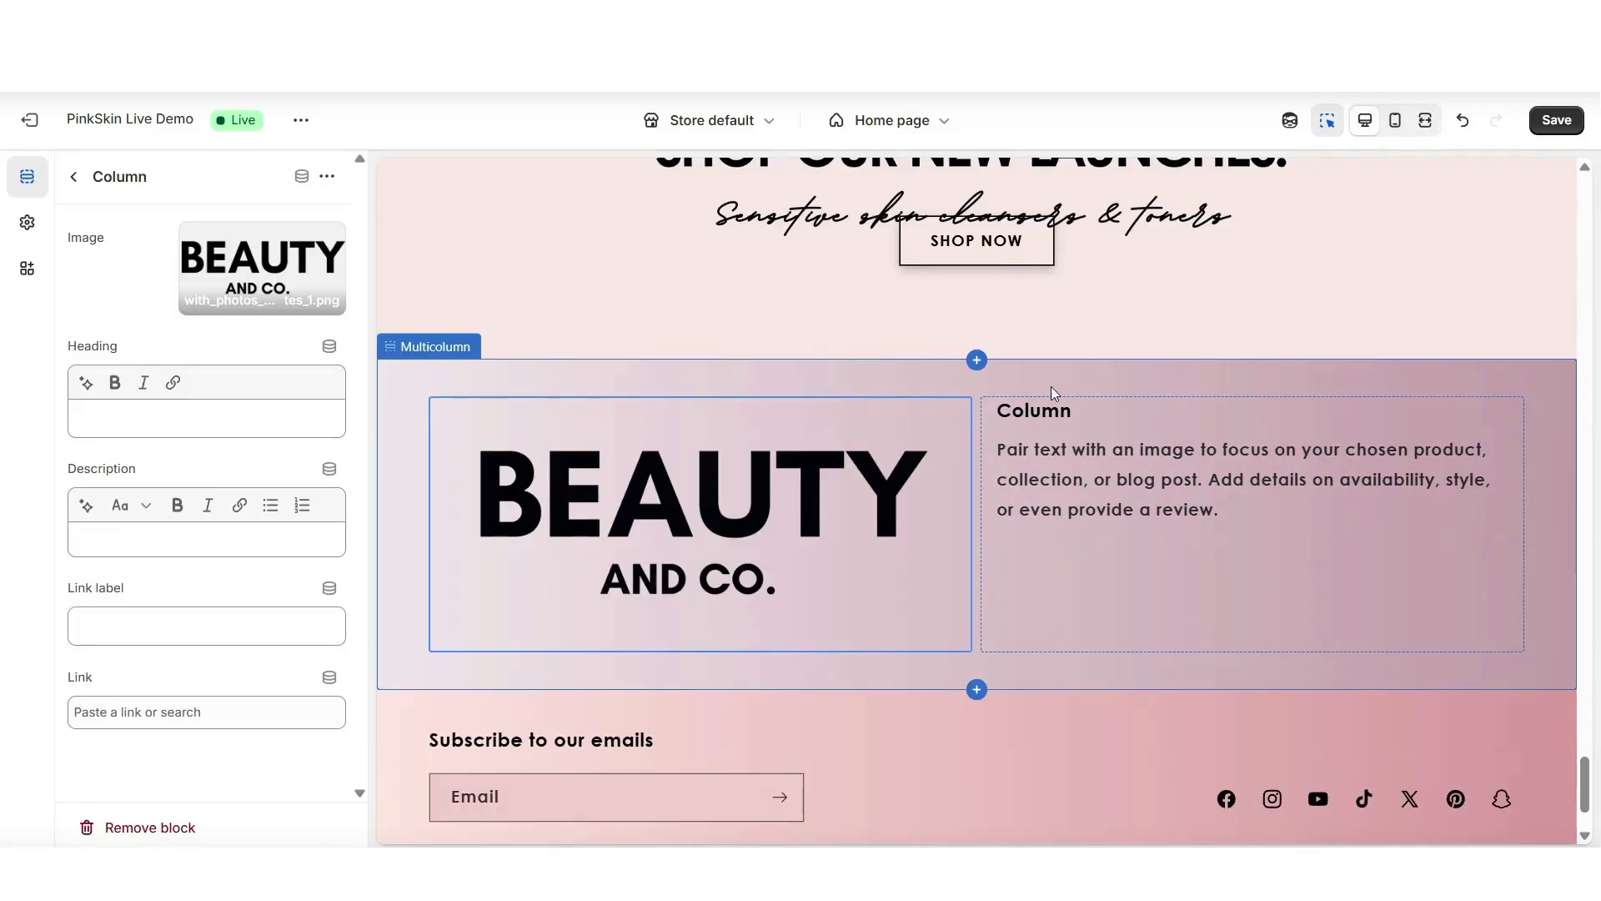
Set the Multicolumn section's image width to Half width of column.
mouse_move(548, 423)
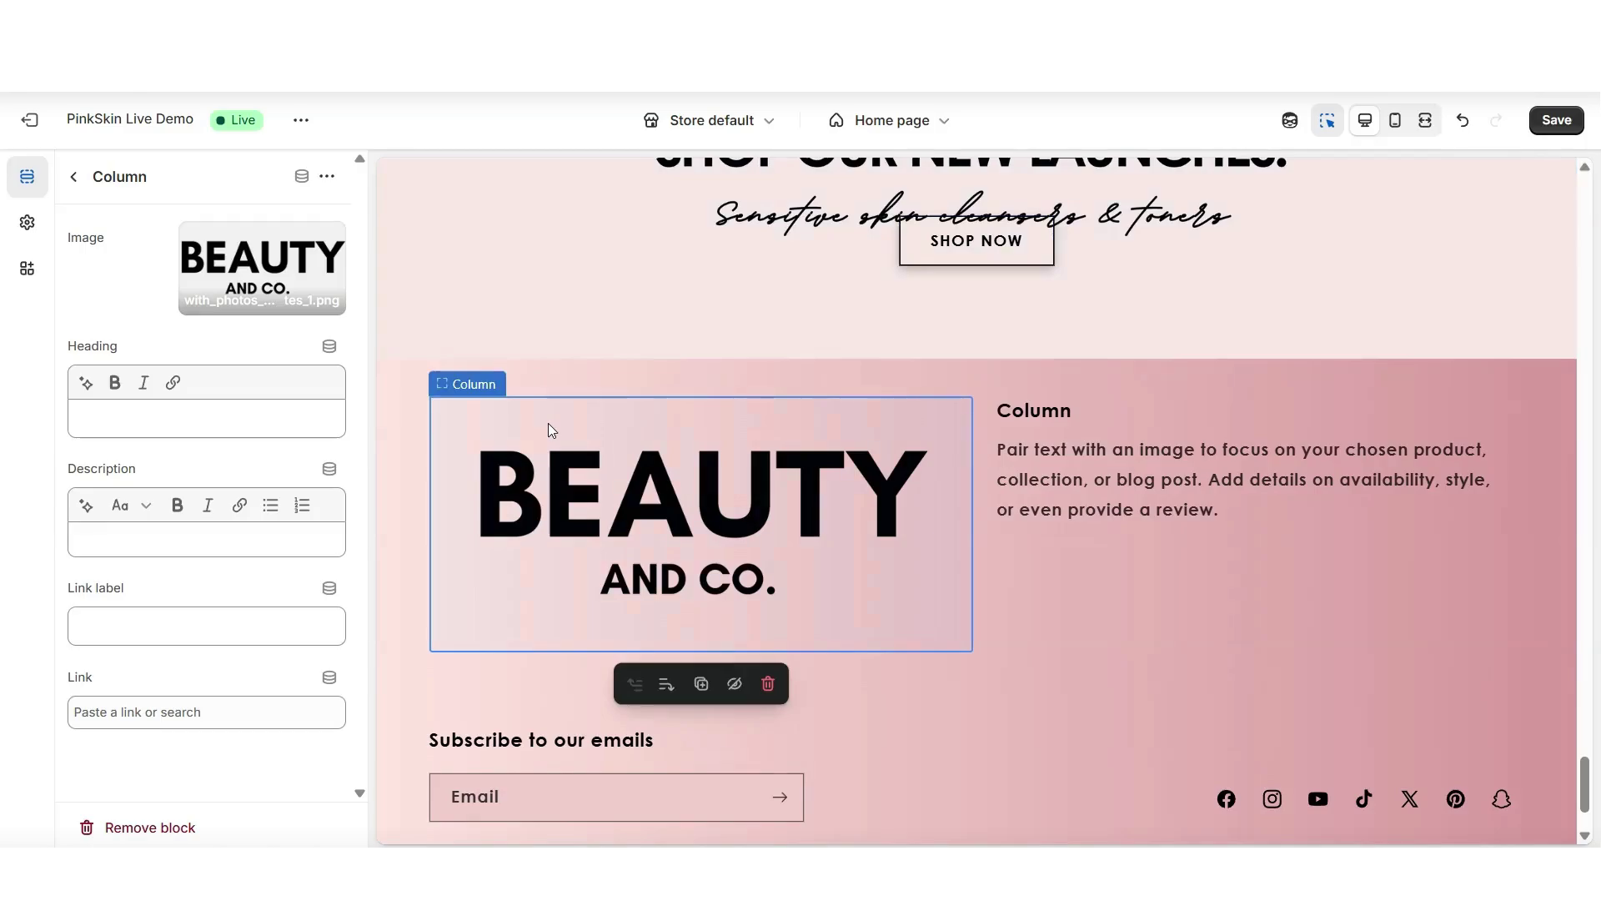
click(554, 387)
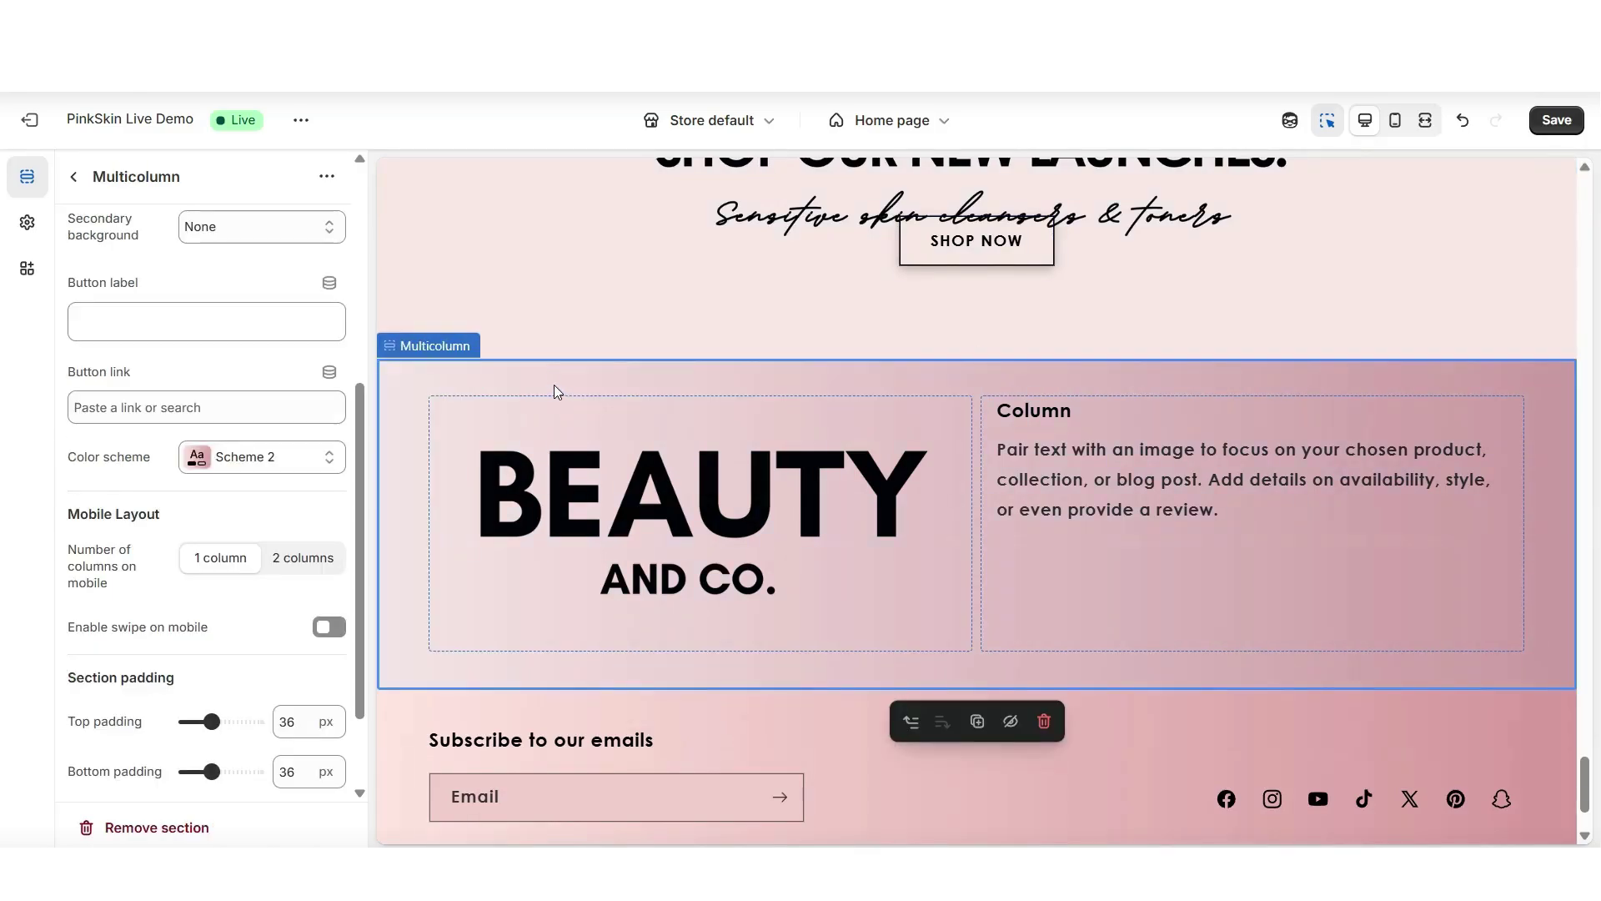
scroll(96, 419, up, 5)
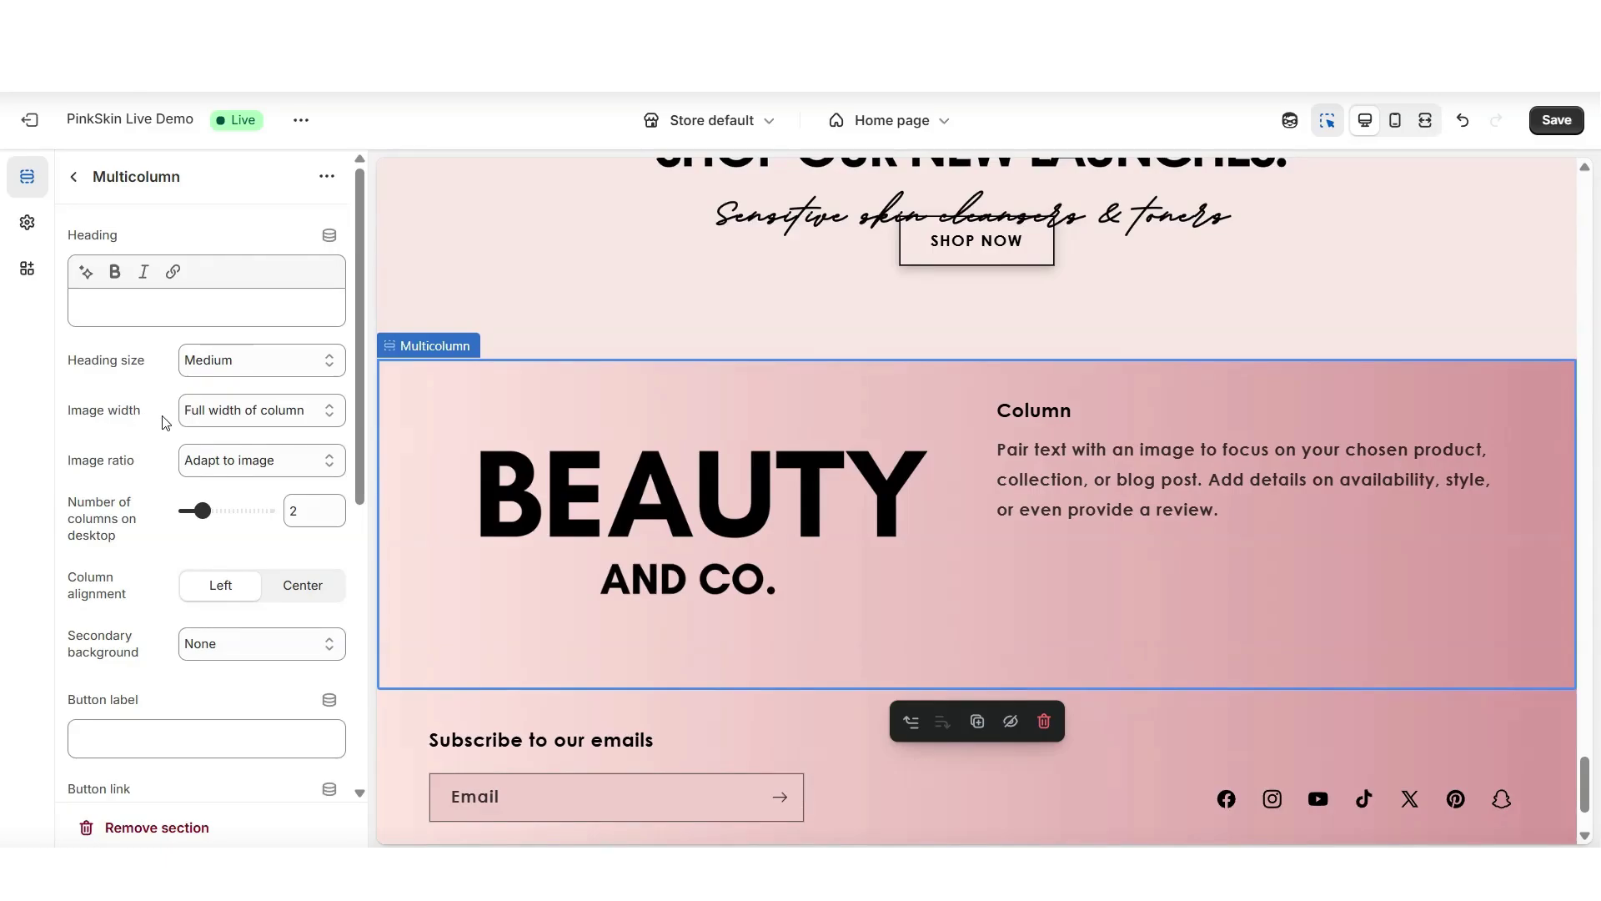
click(204, 415)
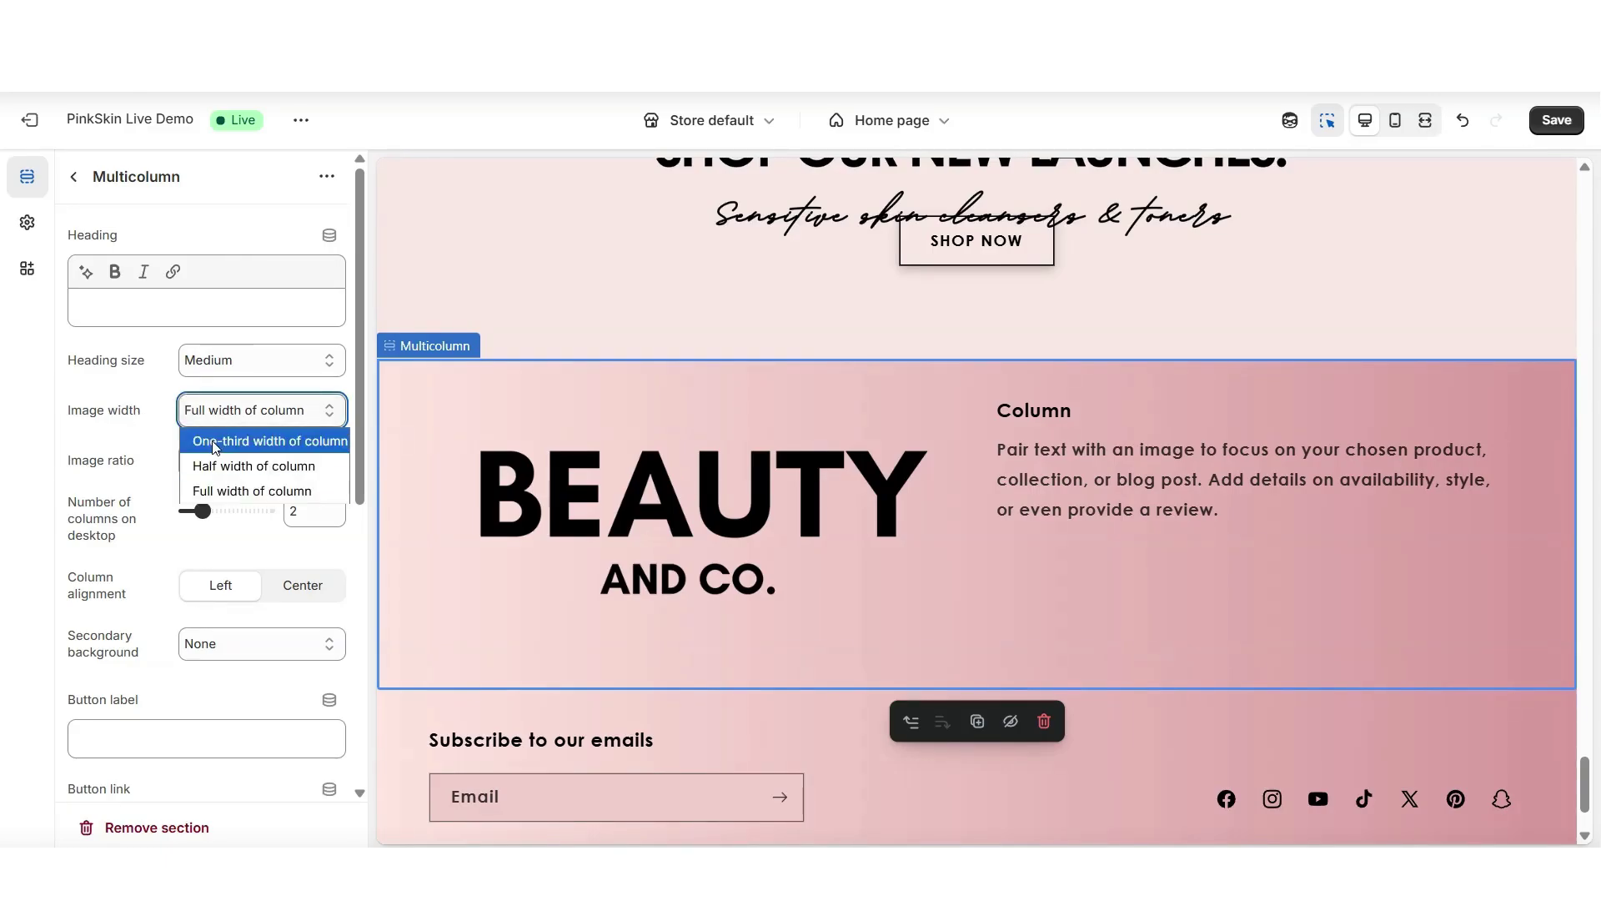
click(242, 466)
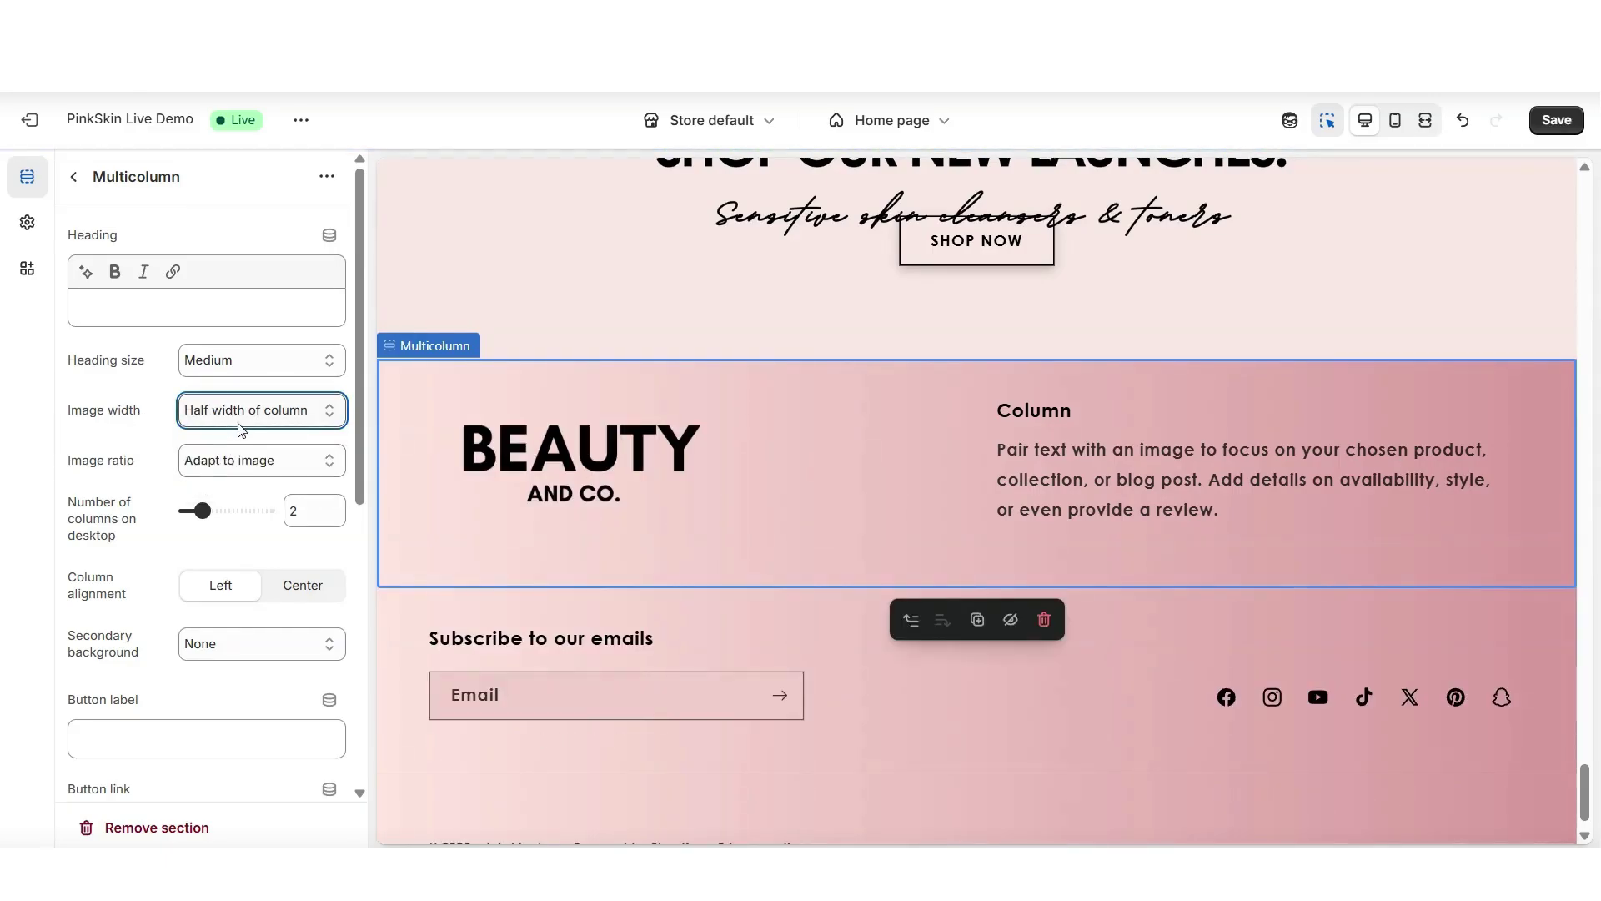
Preview the logo section above the footer in the fullscreen view and return to the desktop editing view.
click(1425, 120)
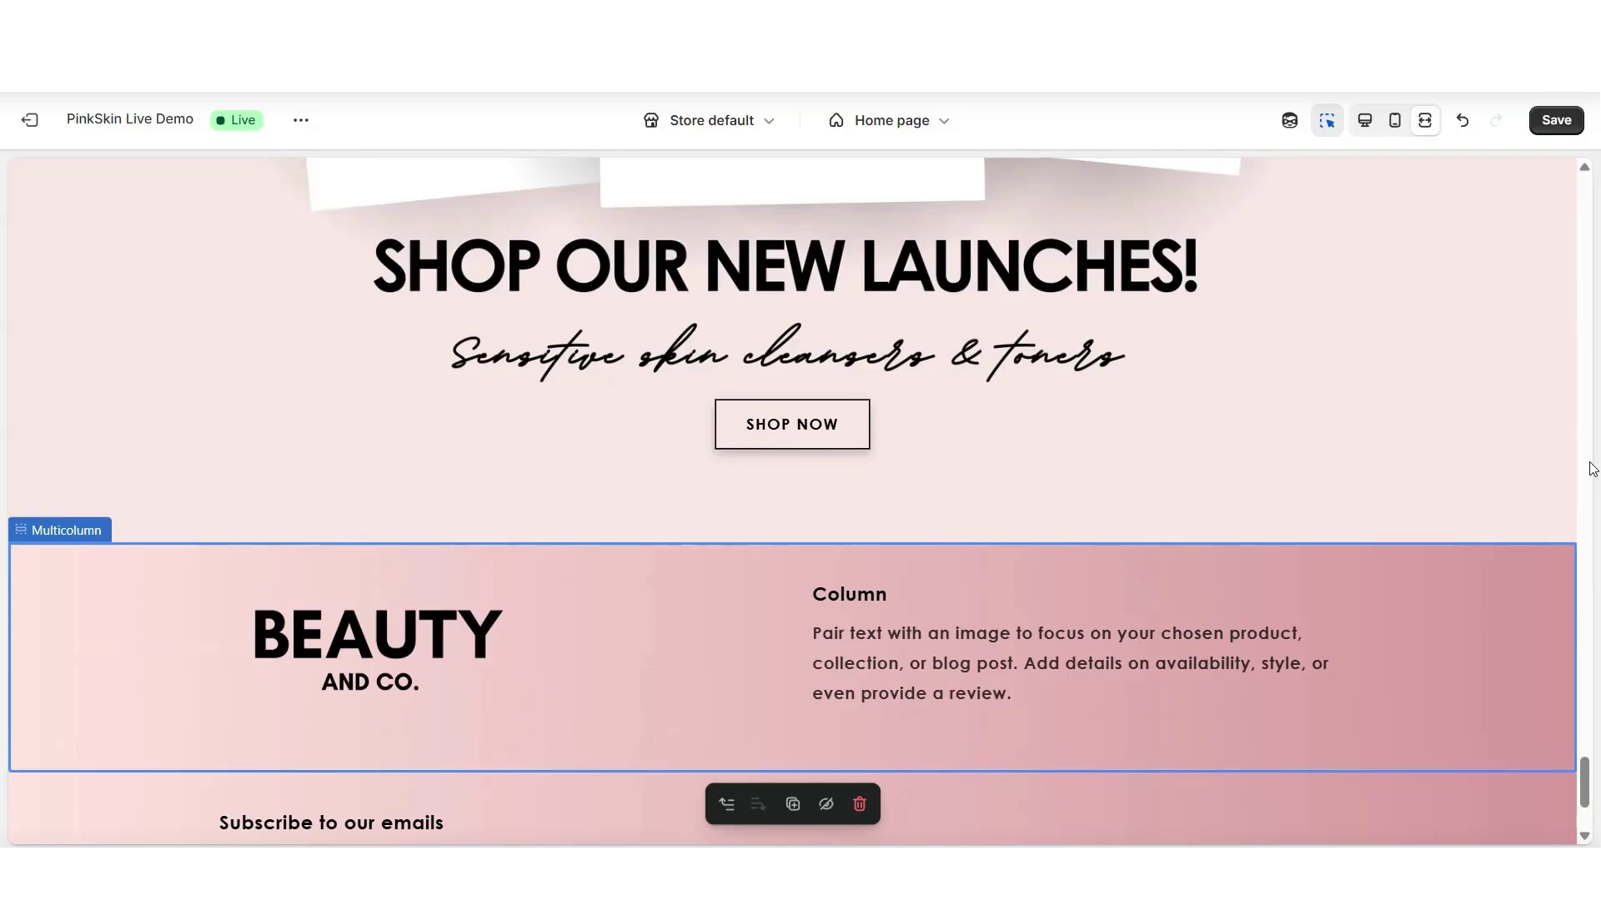
scroll(1589, 467, down, 1)
key(ctrl+shift+f)
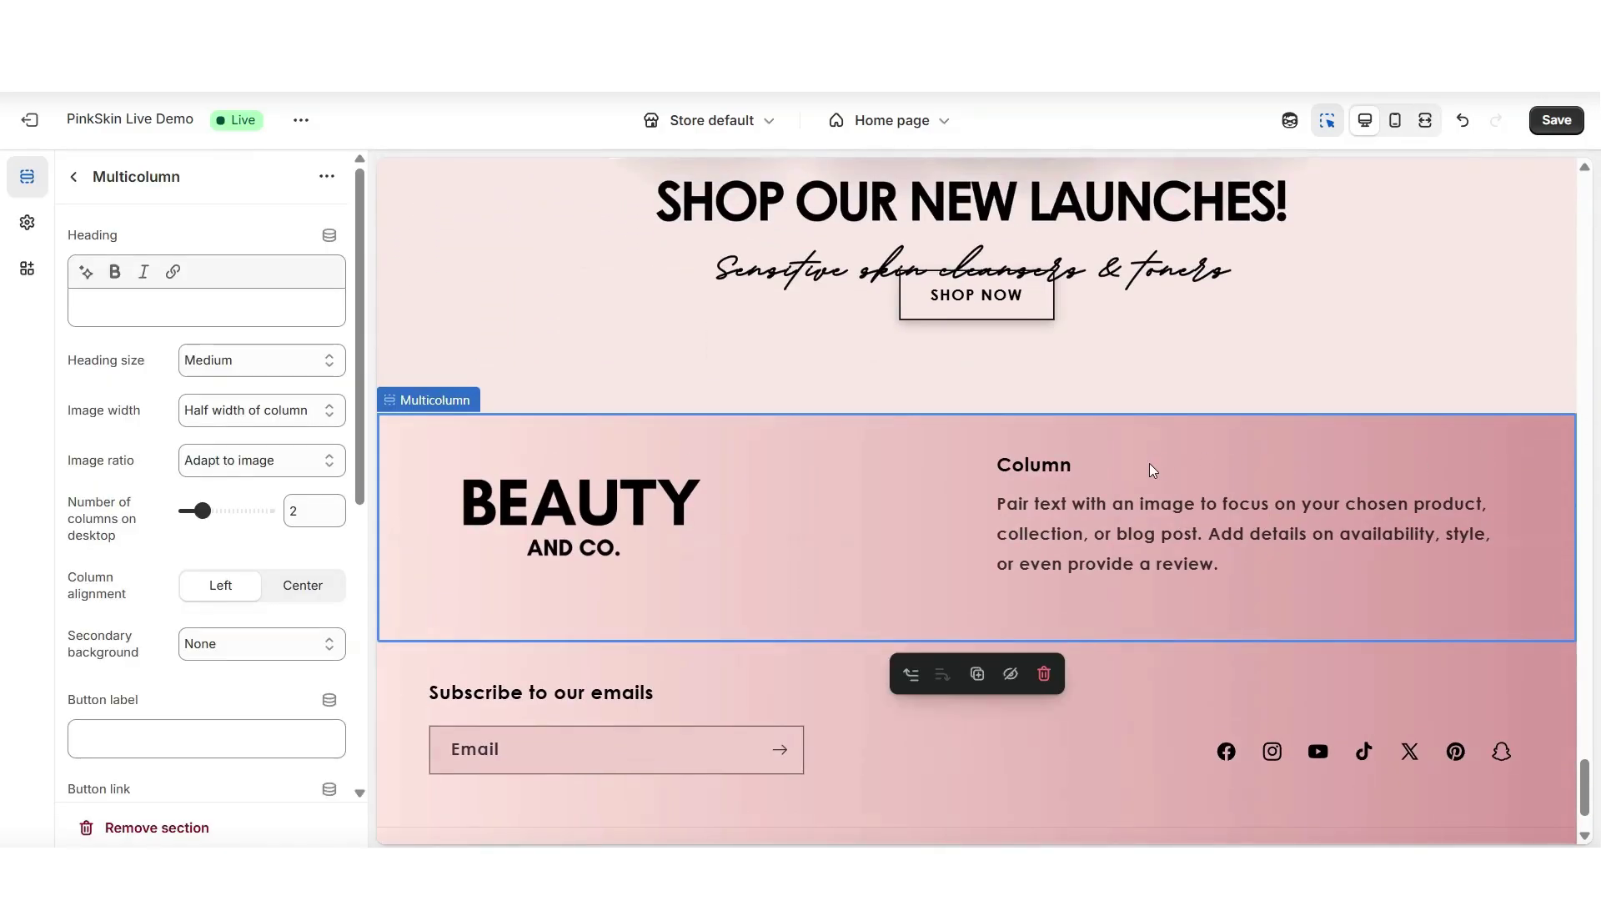
Set the second column's heading to "PinkSkin Company".
click(1128, 485)
text(PinkSkin Company)
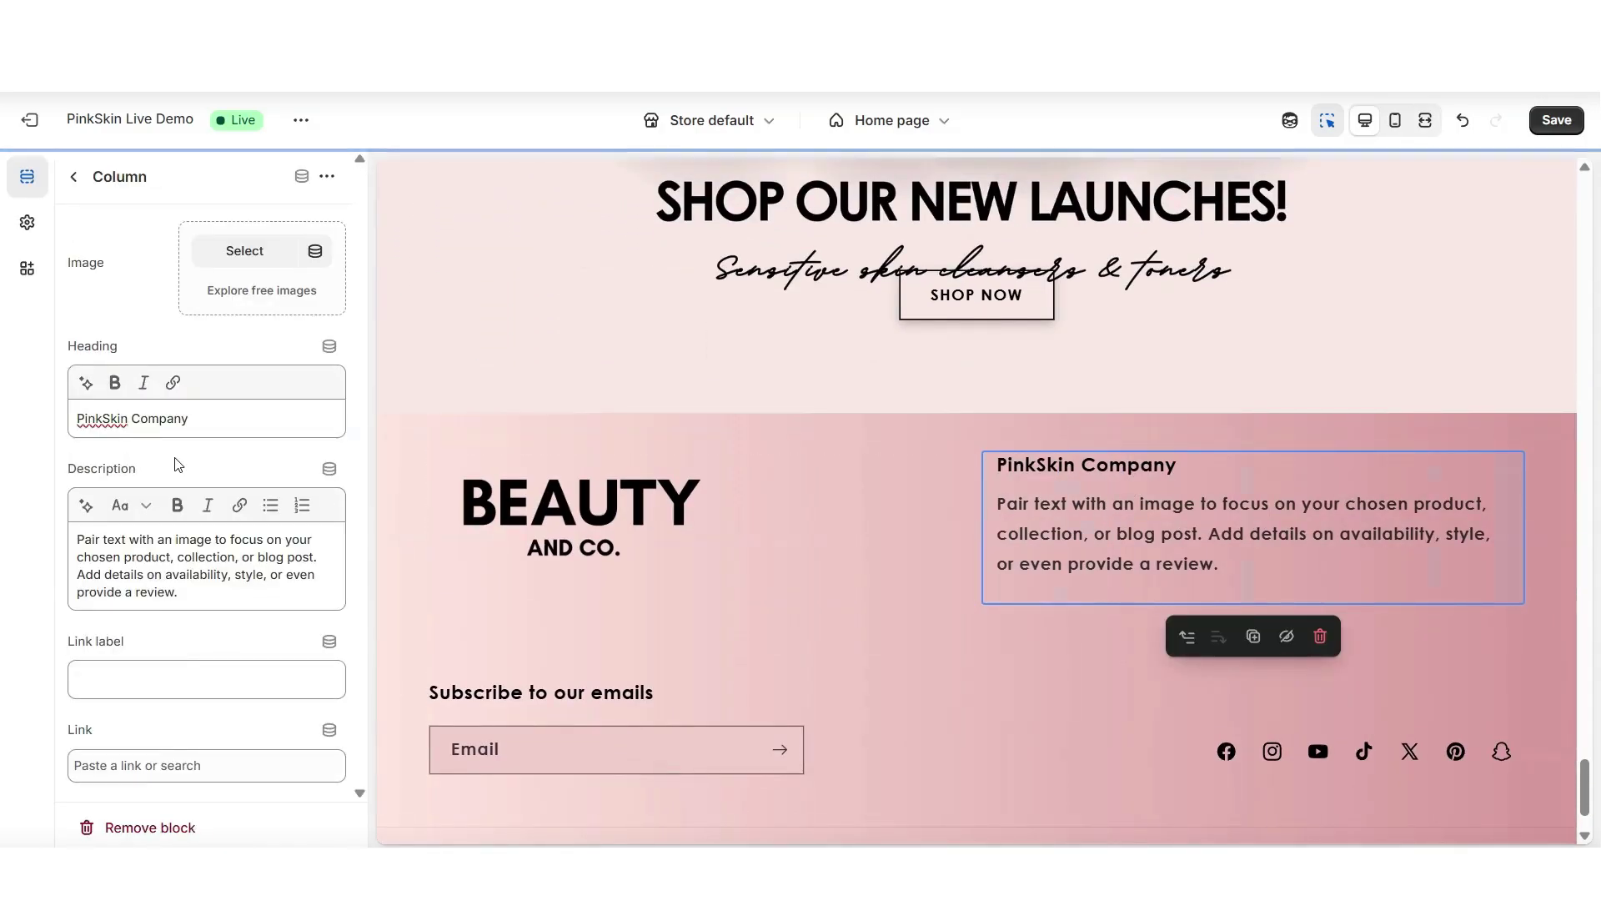